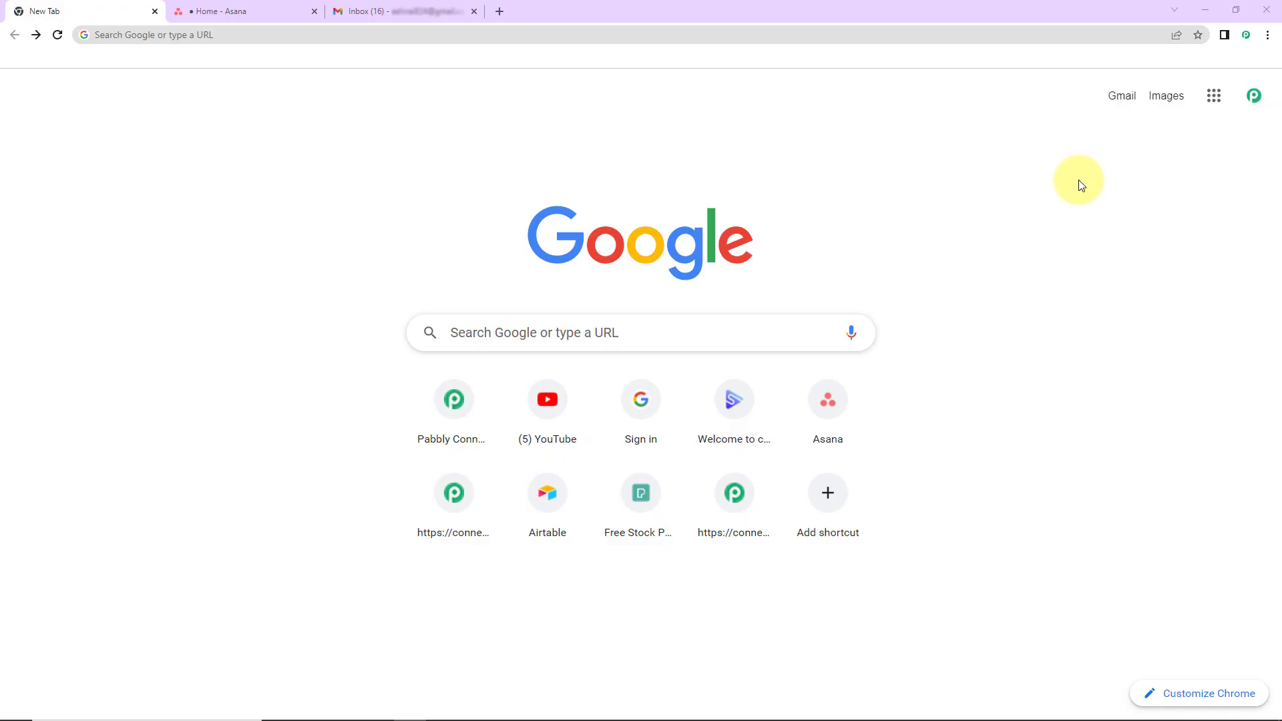
Go to pabbly.com/connect, sign in to the account and open the Pabbly Connect dashboard.
{"action": "left_click", "coordinate": [379, 38]}
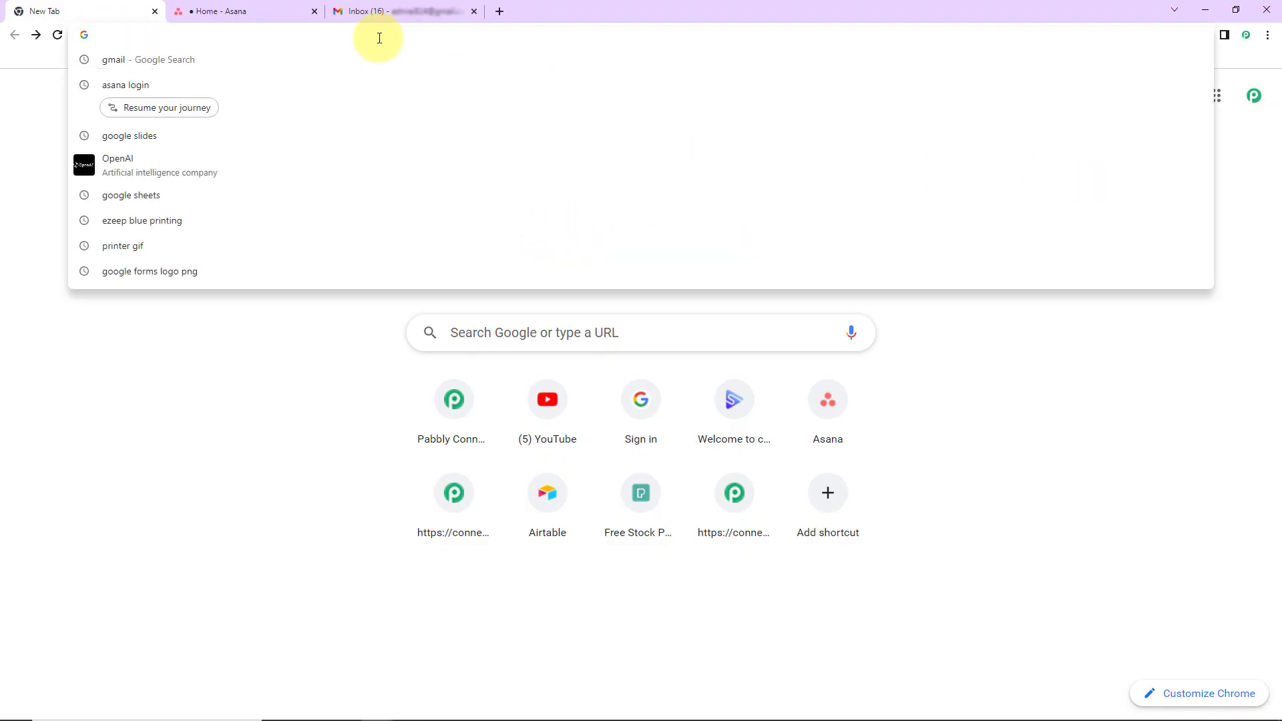
{"action": "type", "text": "p"}
{"action": "key", "text": "Return"}
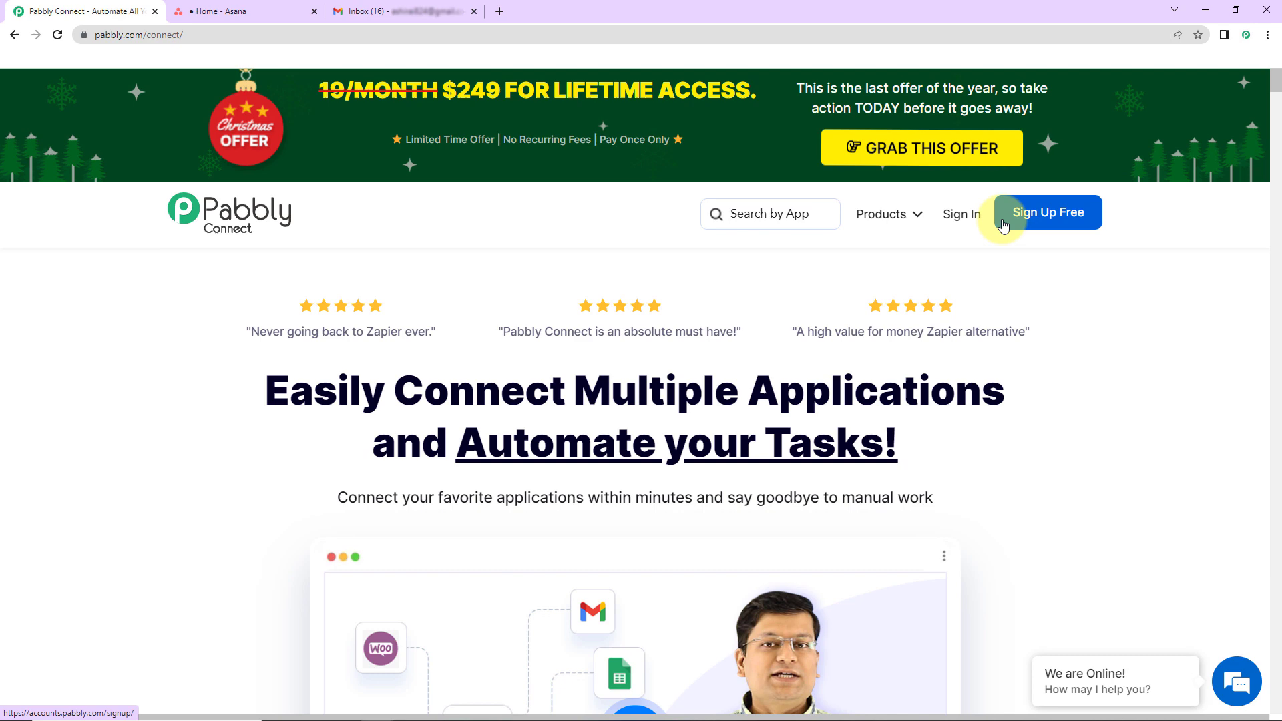
{"action": "left_click", "coordinate": [963, 221]}
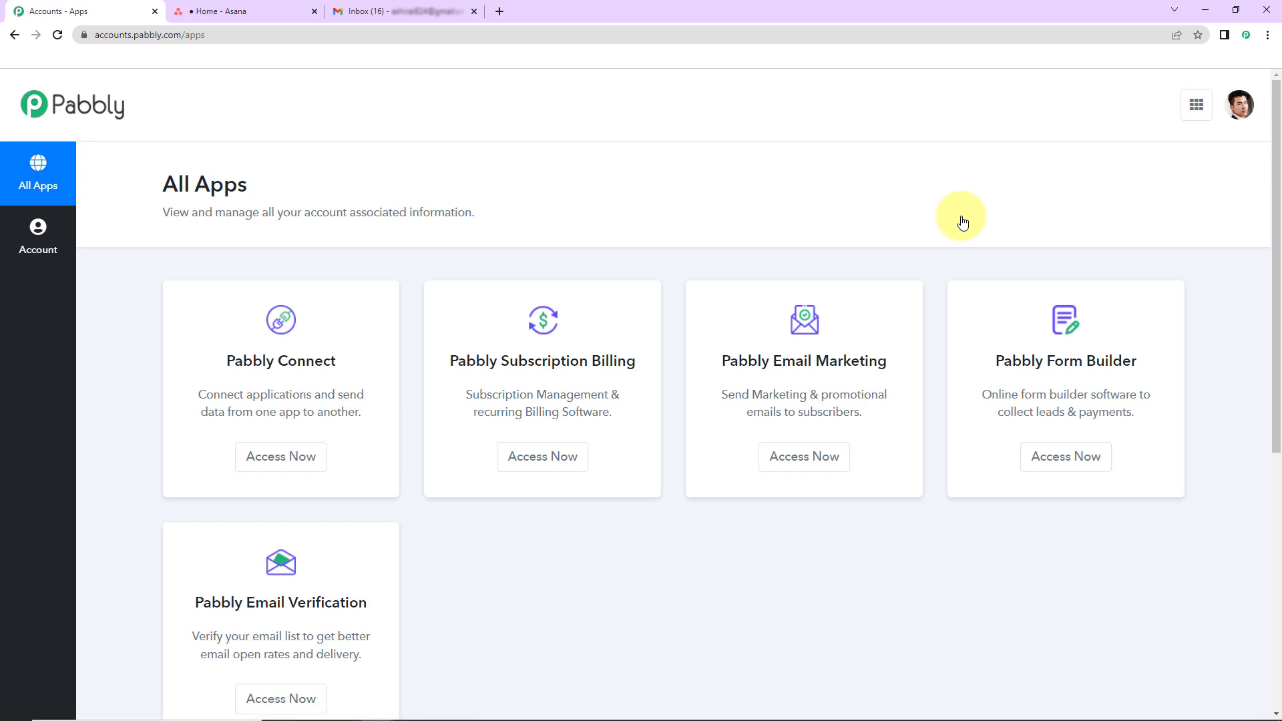
{"action": "left_click", "coordinate": [306, 458]}
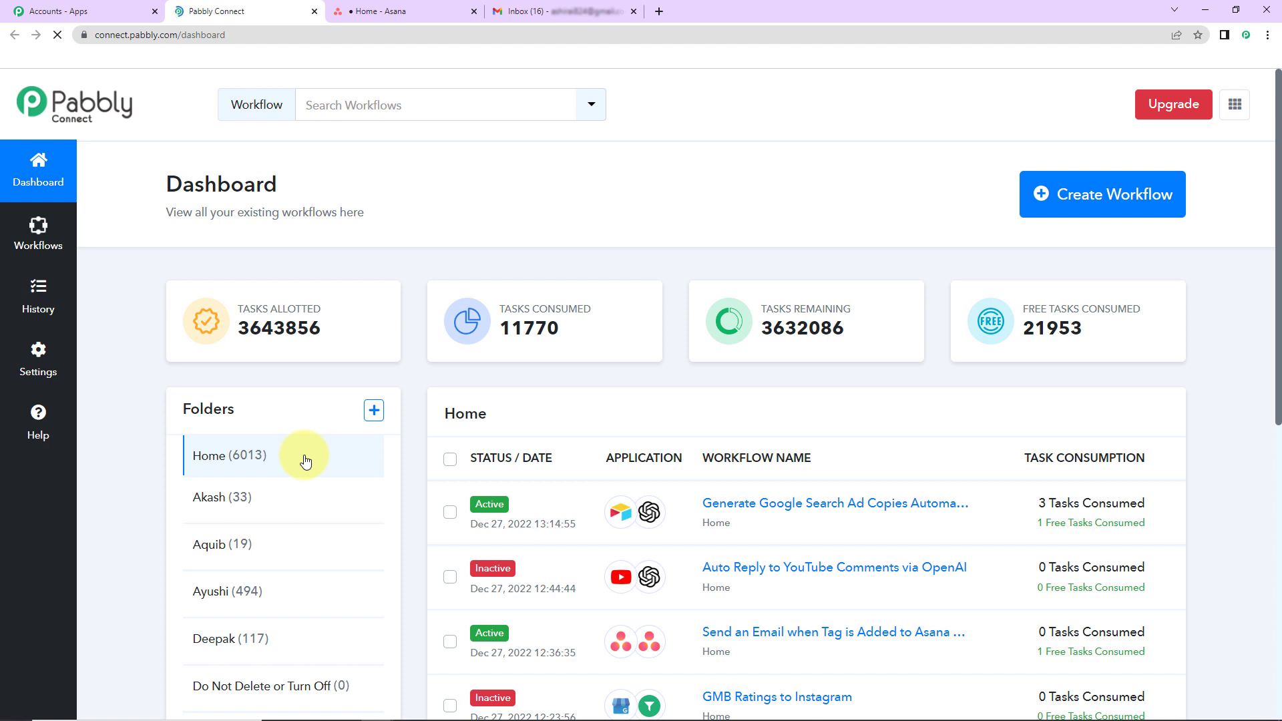
Create a workflow named "Send an Email when a Tag is Added to Asana Tasks".
{"action": "left_click", "coordinate": [1103, 200]}
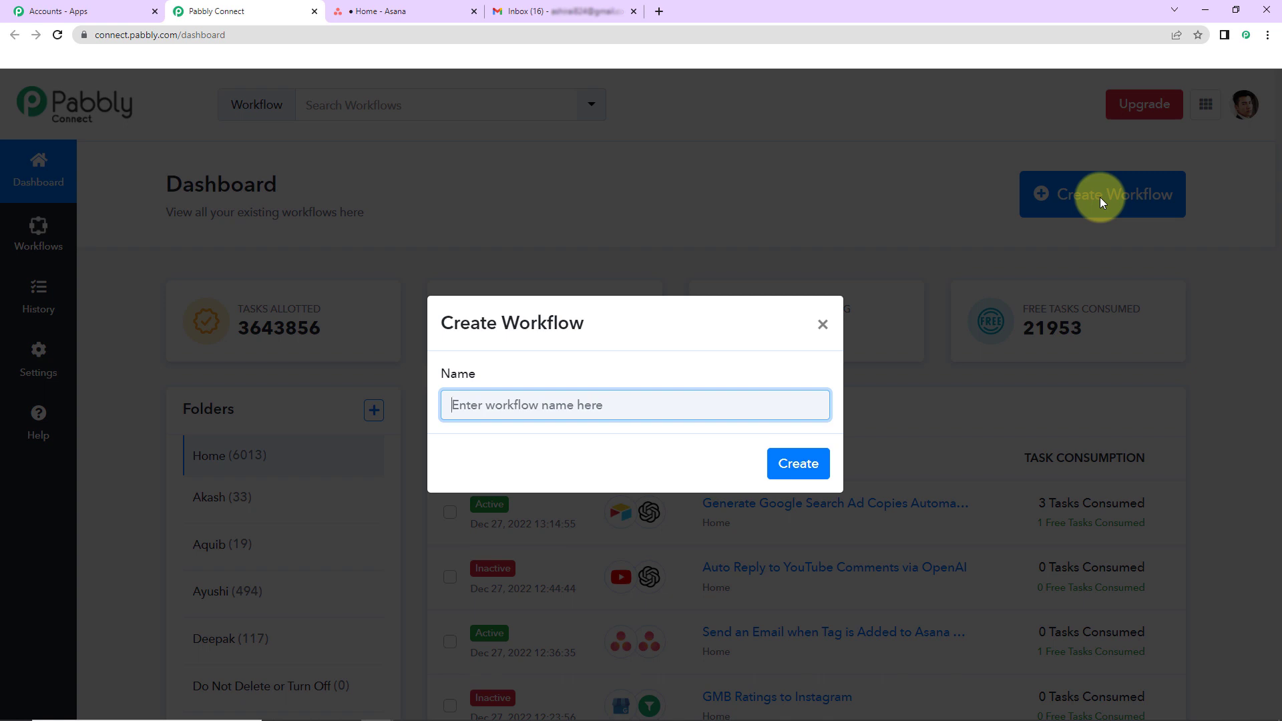
{"action": "type", "text": "Send an Email when a Tag is Added to Asana Tasks"}
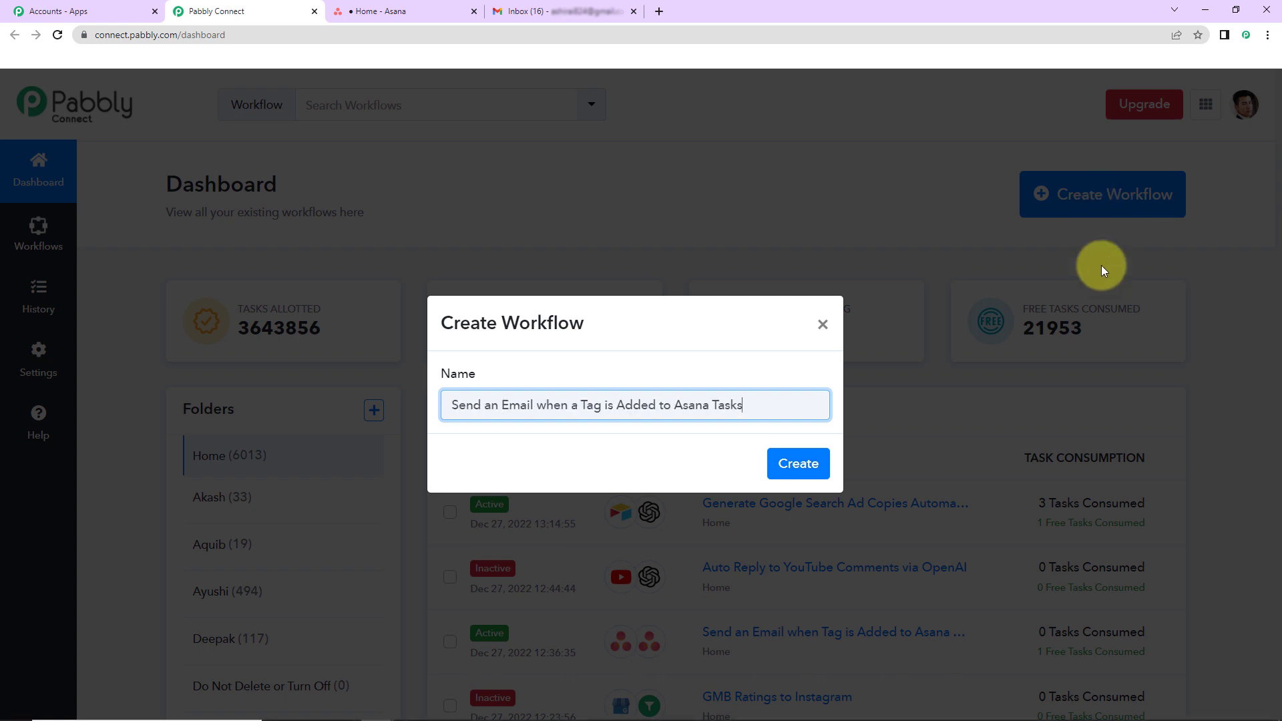
{"action": "left_click", "coordinate": [804, 466]}
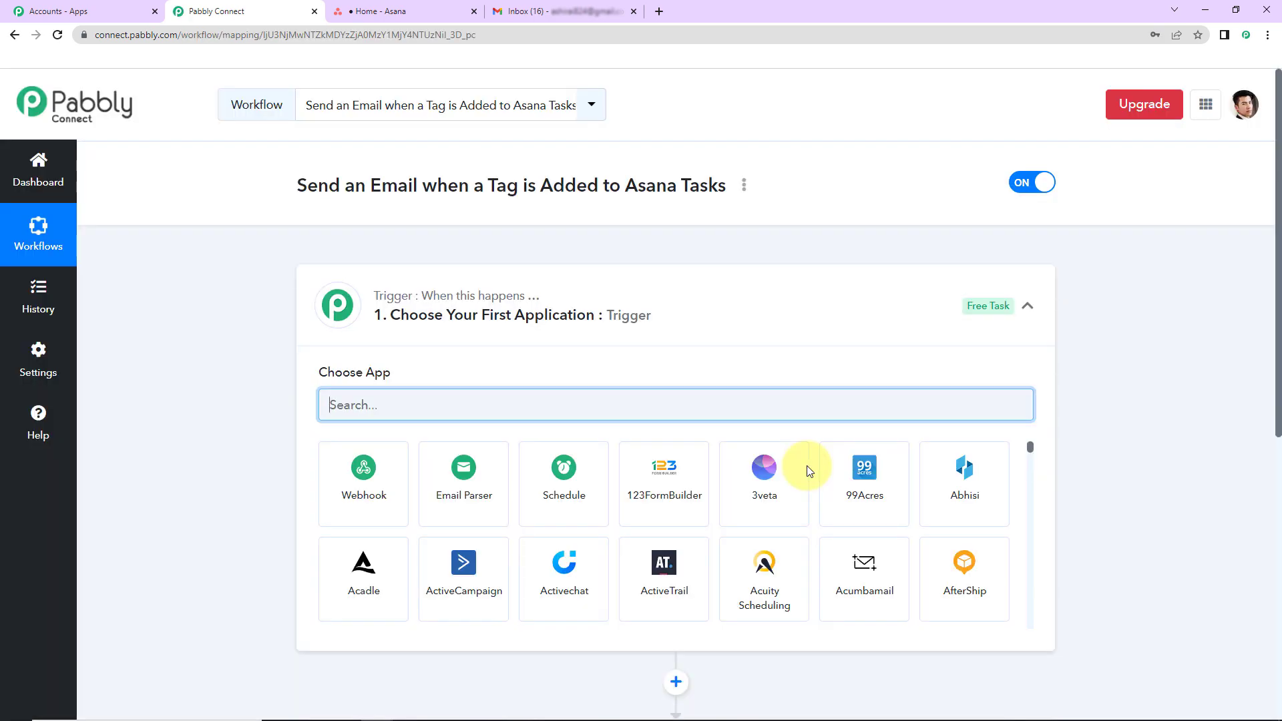
Set the workflow's trigger application to Asana with the trigger event Tag Added to a Task.
{"action": "scroll", "coordinate": [641, 361], "scroll_direction": "down", "scroll_amount": 5}
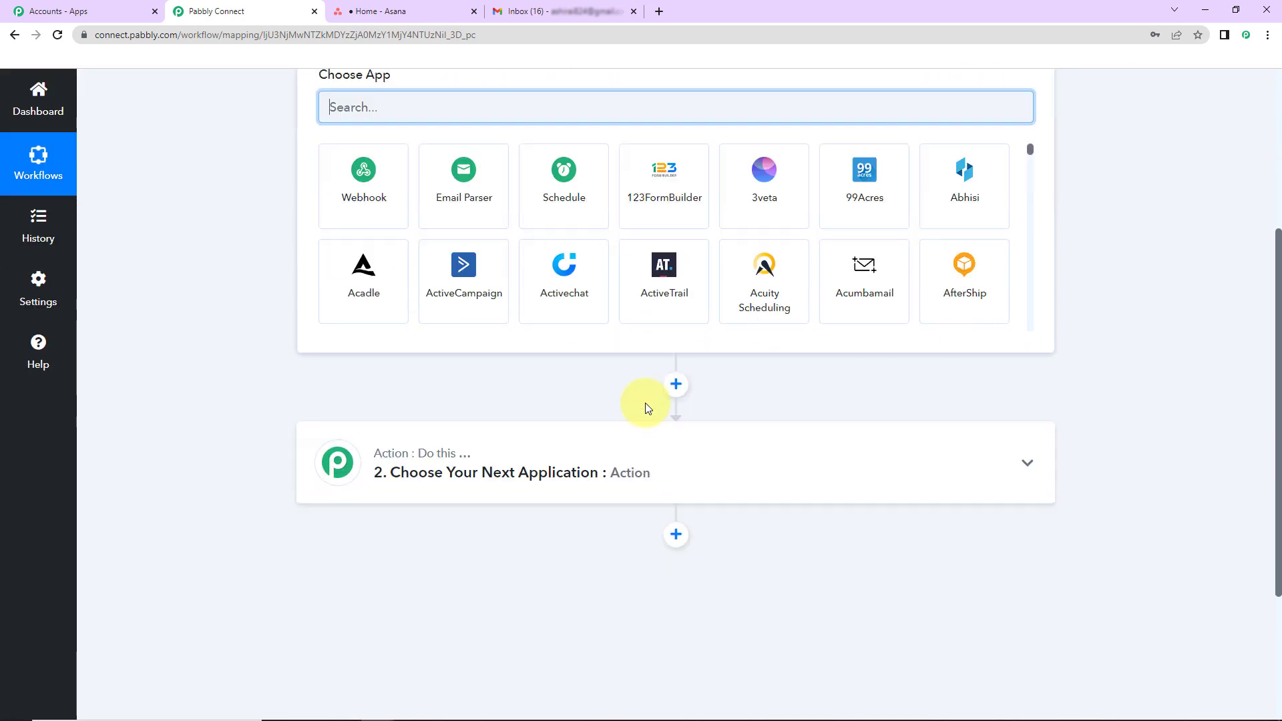
{"action": "scroll", "coordinate": [641, 480], "scroll_direction": "up", "scroll_amount": 3}
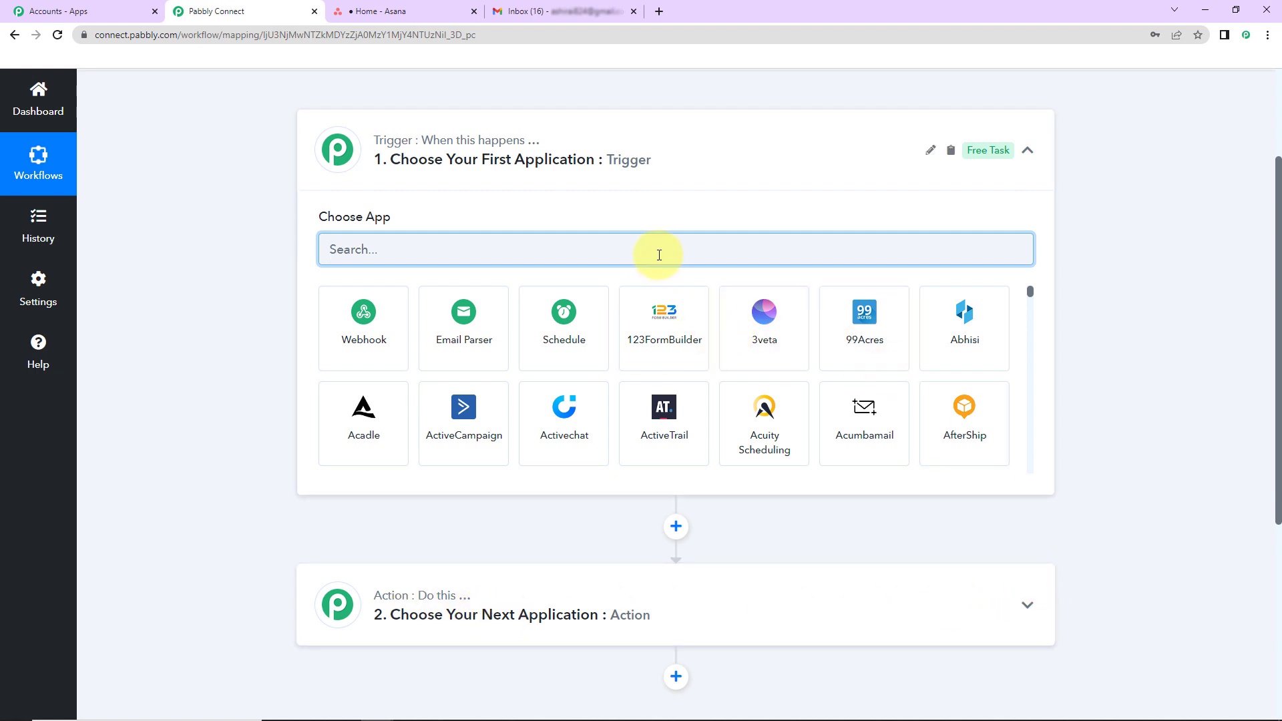
{"action": "type", "text": "asana"}
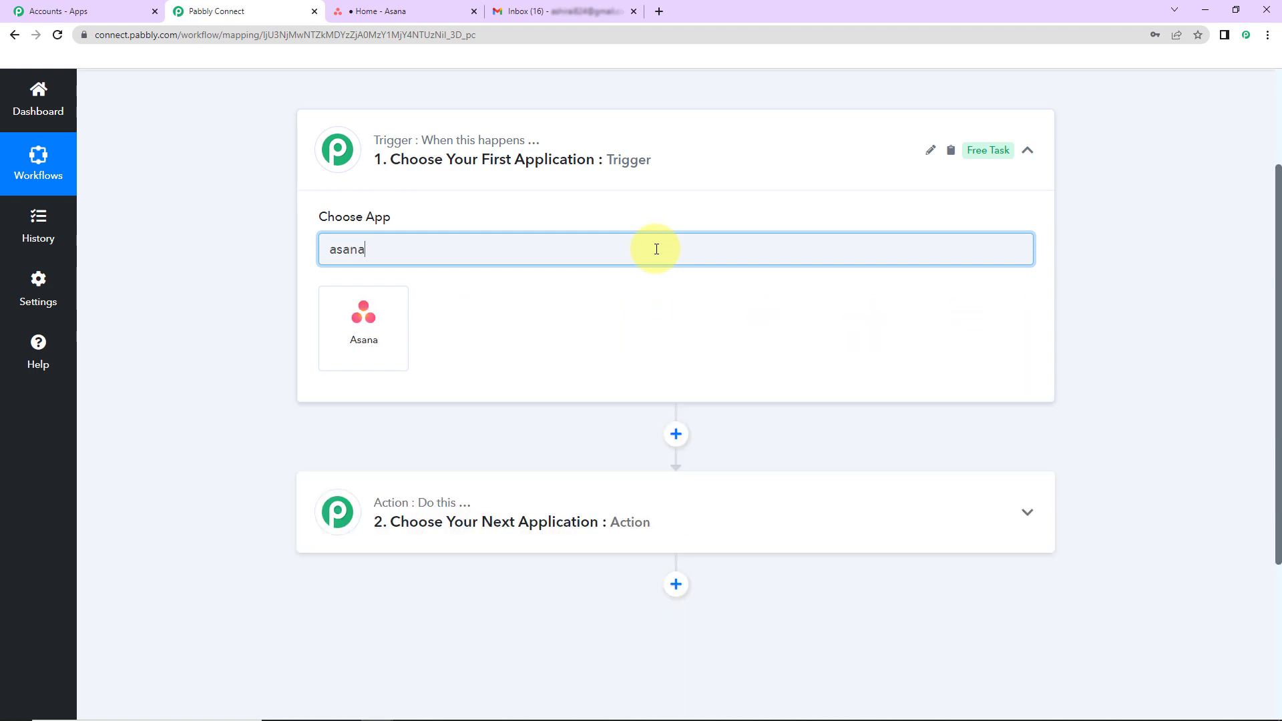
{"action": "left_click", "coordinate": [372, 350]}
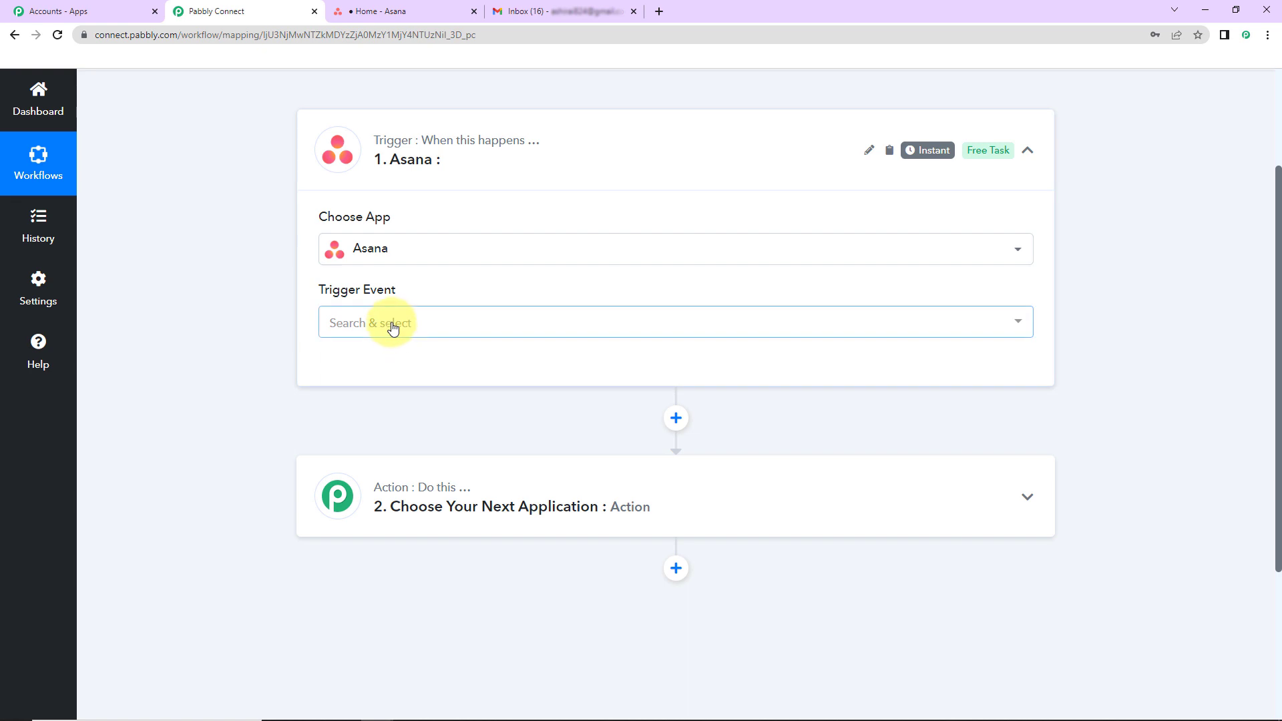
{"action": "left_click", "coordinate": [392, 324]}
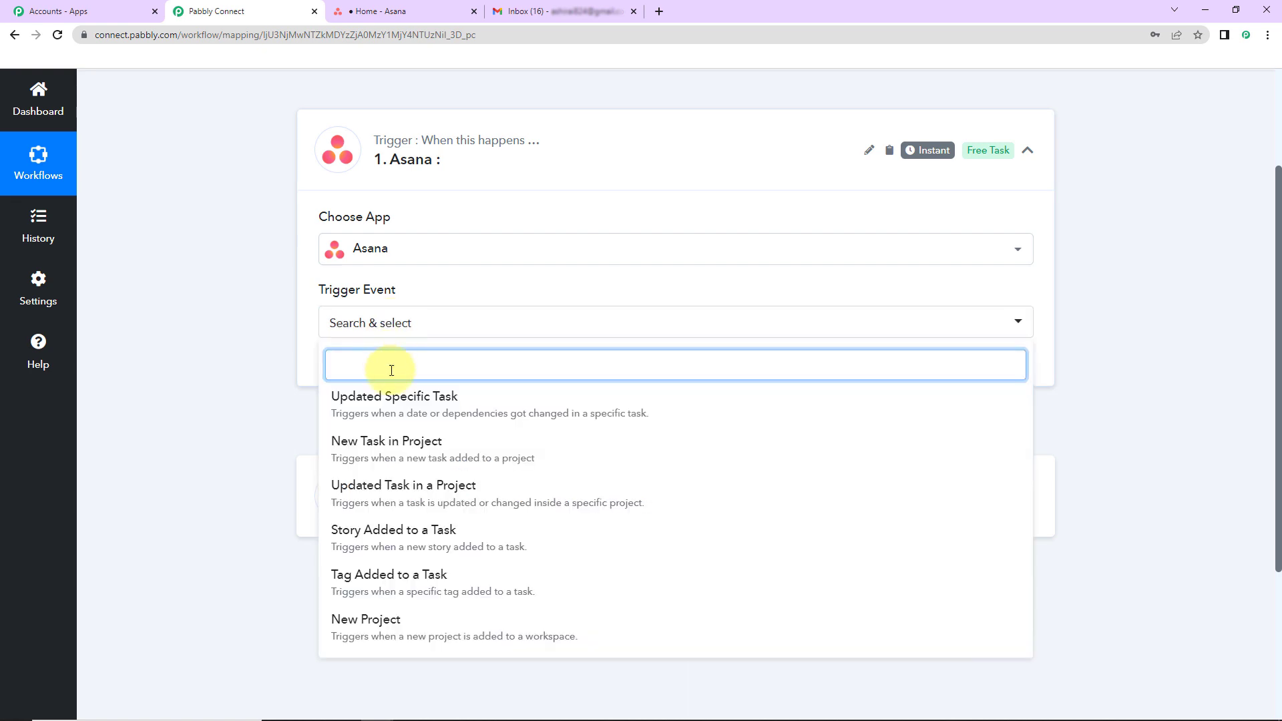
{"action": "left_click", "coordinate": [447, 580]}
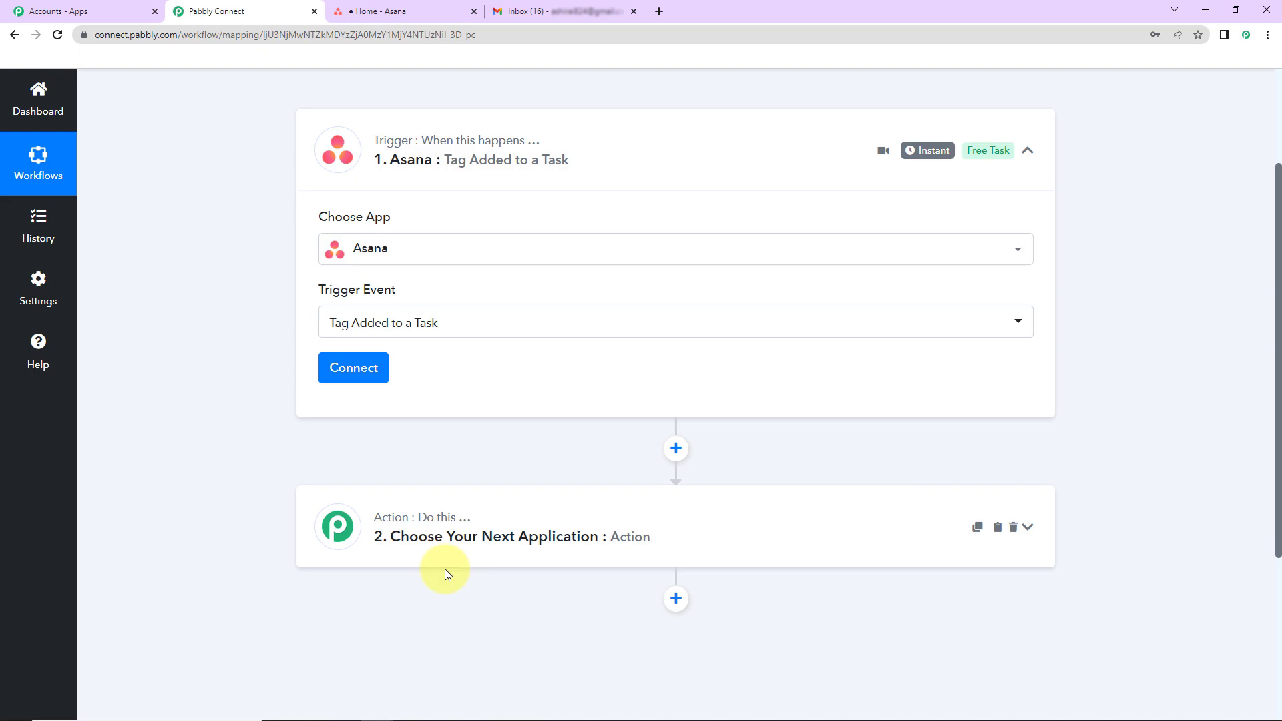
Connect the Asana trigger to the Asana account through a new connection.
{"action": "left_click", "coordinate": [359, 372]}
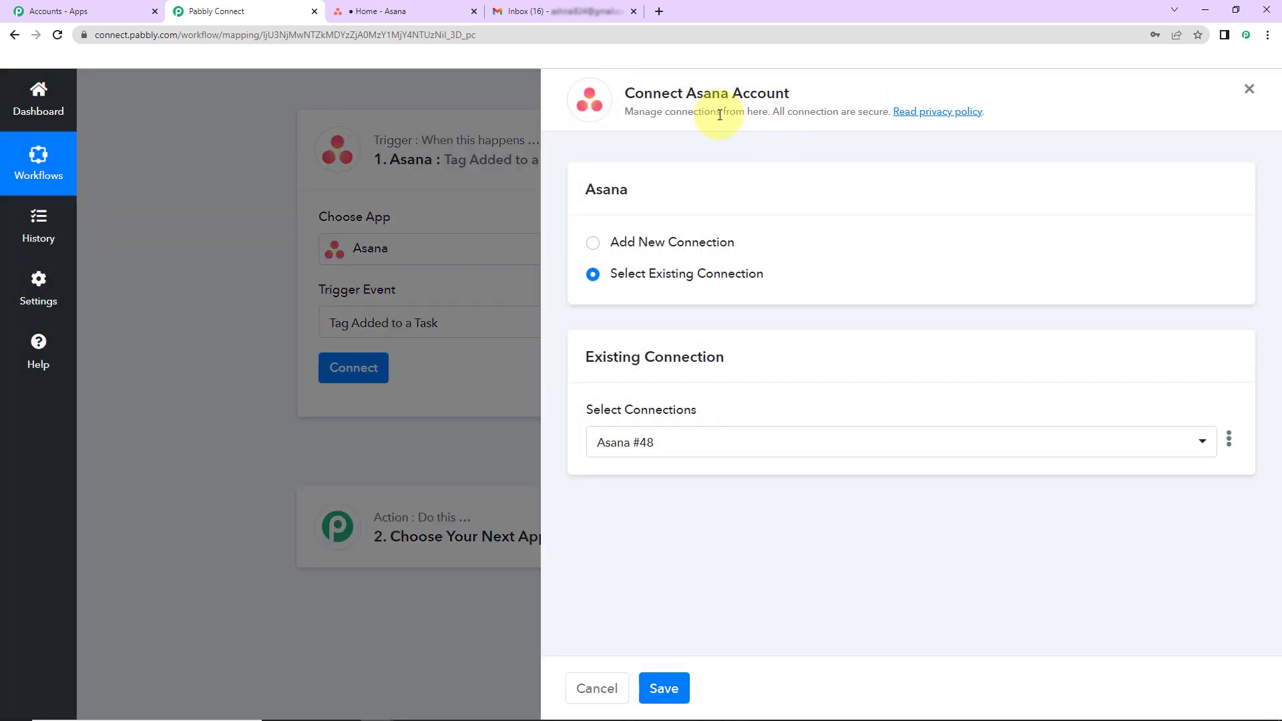
{"action": "left_click_drag", "start_coordinate": [687, 93], "coordinate": [818, 100]}
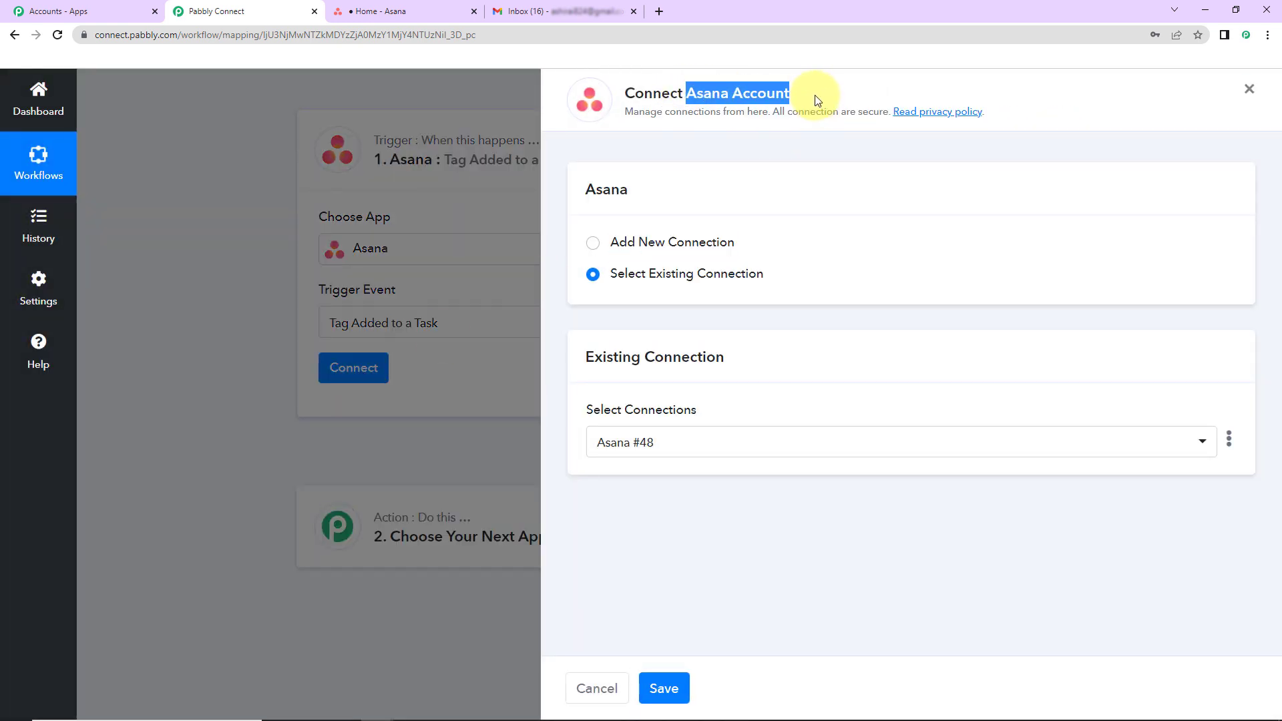
{"action": "left_click", "coordinate": [594, 244]}
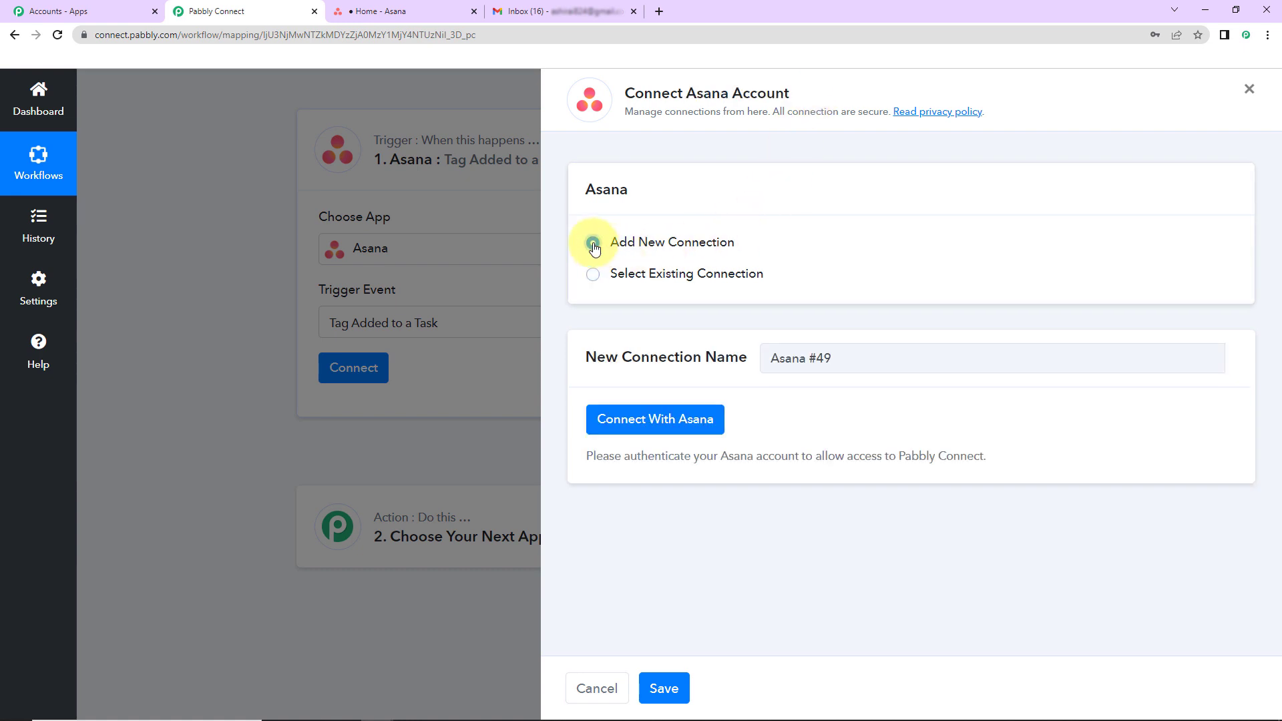
{"action": "left_click", "coordinate": [666, 422]}
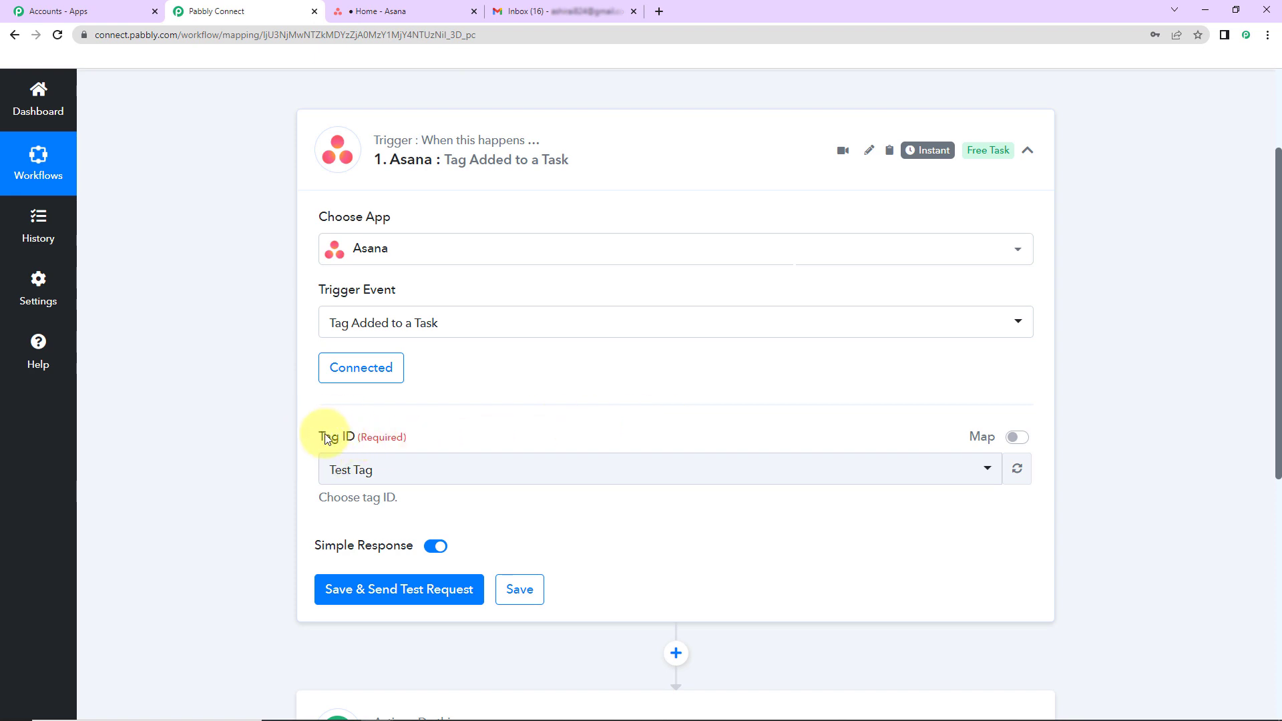
Set the trigger's Tag ID to Demo Tag, then save and send a test request.
{"action": "left_click", "coordinate": [988, 470]}
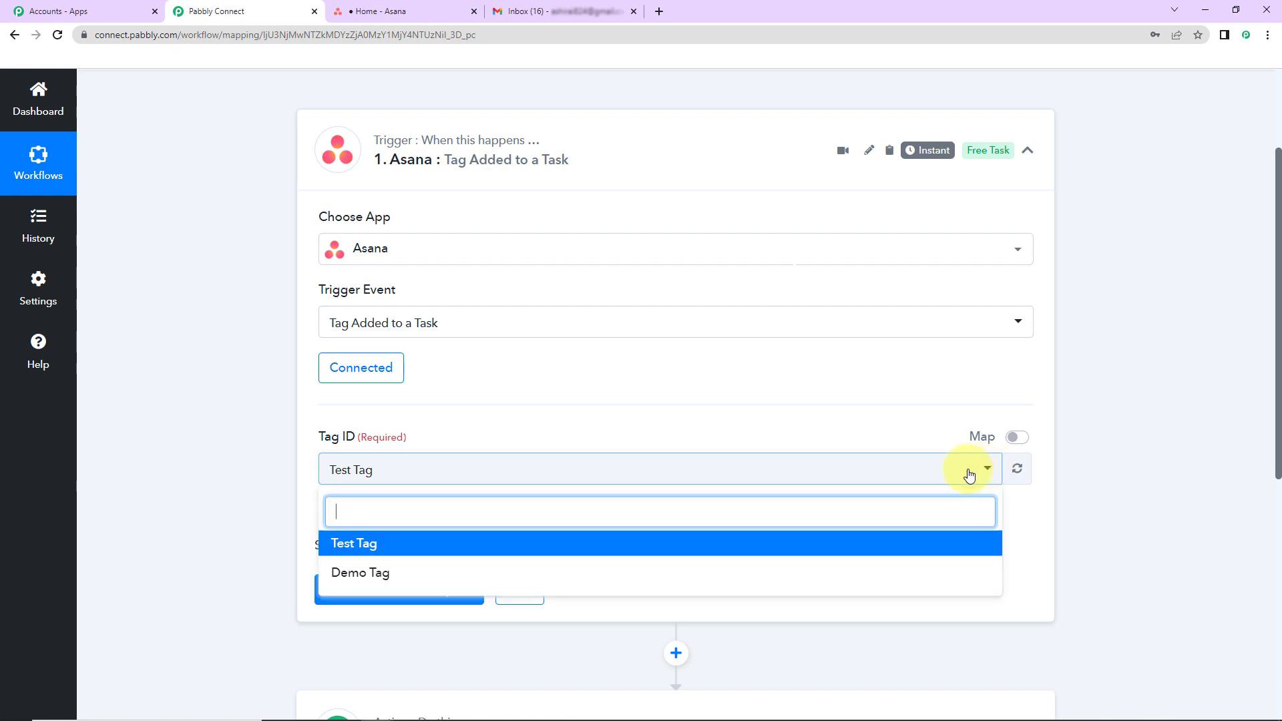
{"action": "left_click", "coordinate": [394, 574]}
{"action": "left_click", "coordinate": [346, 598]}
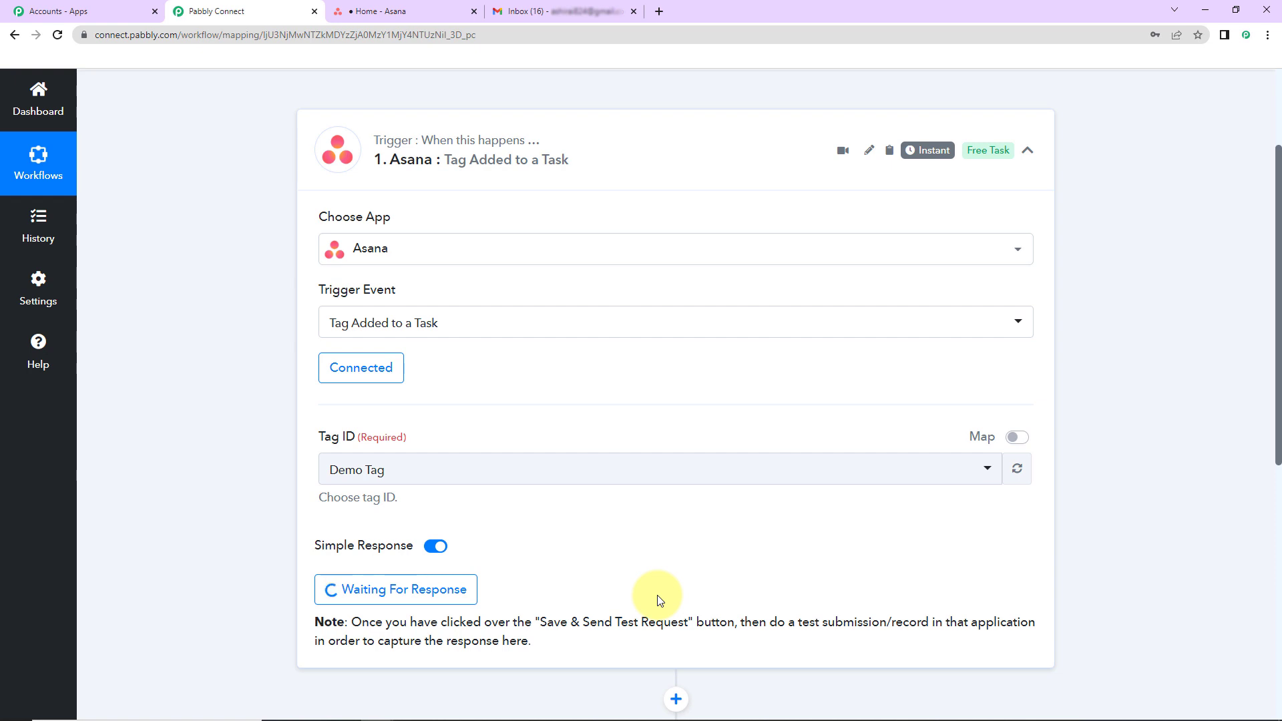
Switch to Asana and add the Demo Tag tag to the Test New task in My Tasks.
{"action": "left_click", "coordinate": [403, 11]}
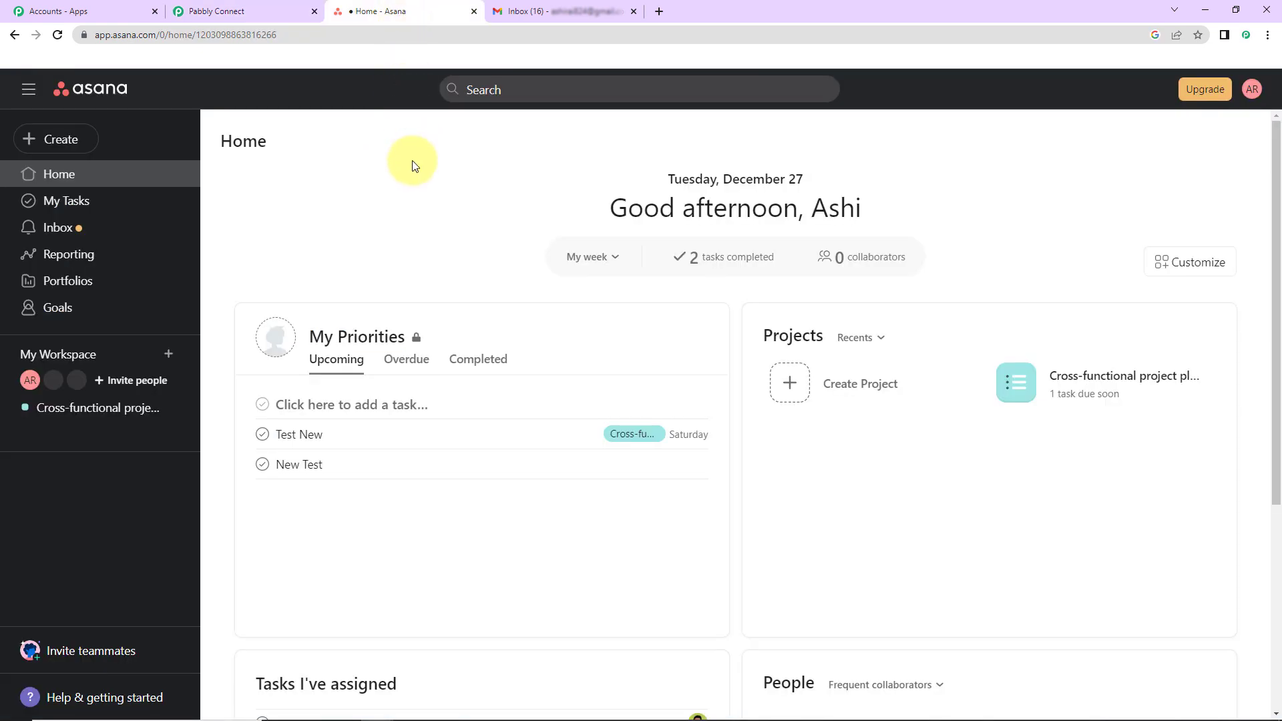
{"action": "left_click", "coordinate": [54, 202]}
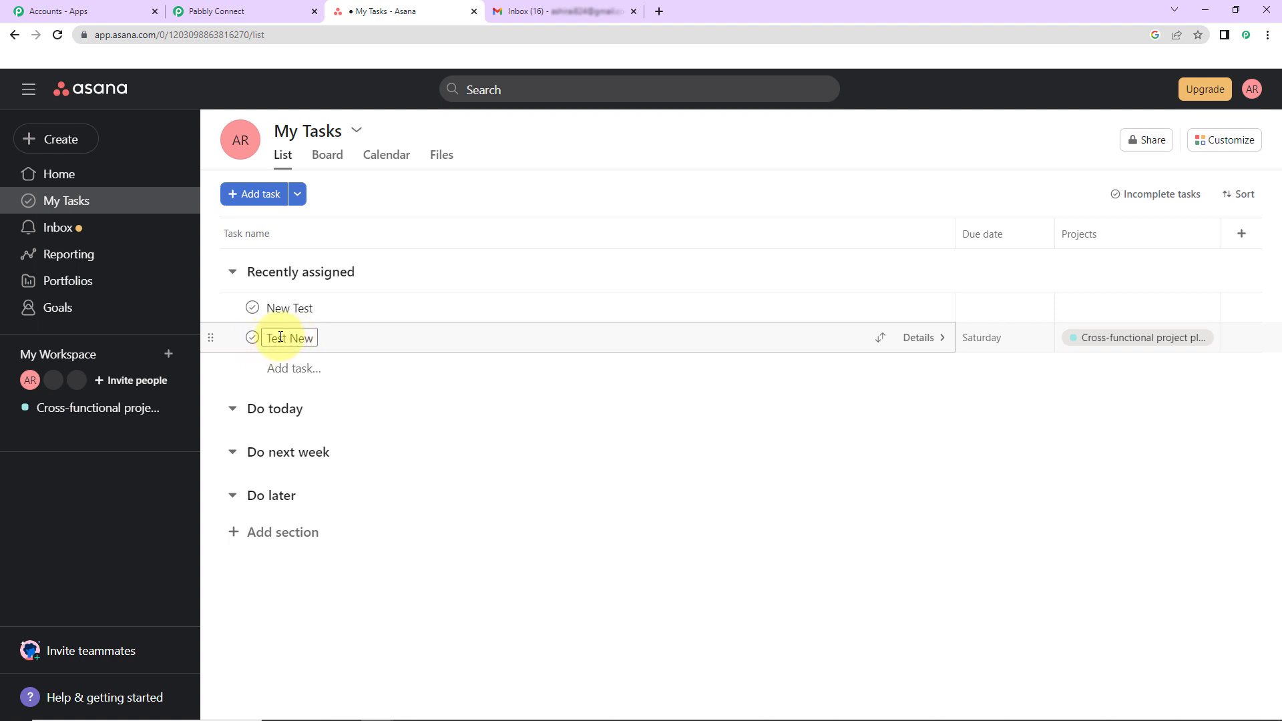
{"action": "left_click", "coordinate": [921, 340]}
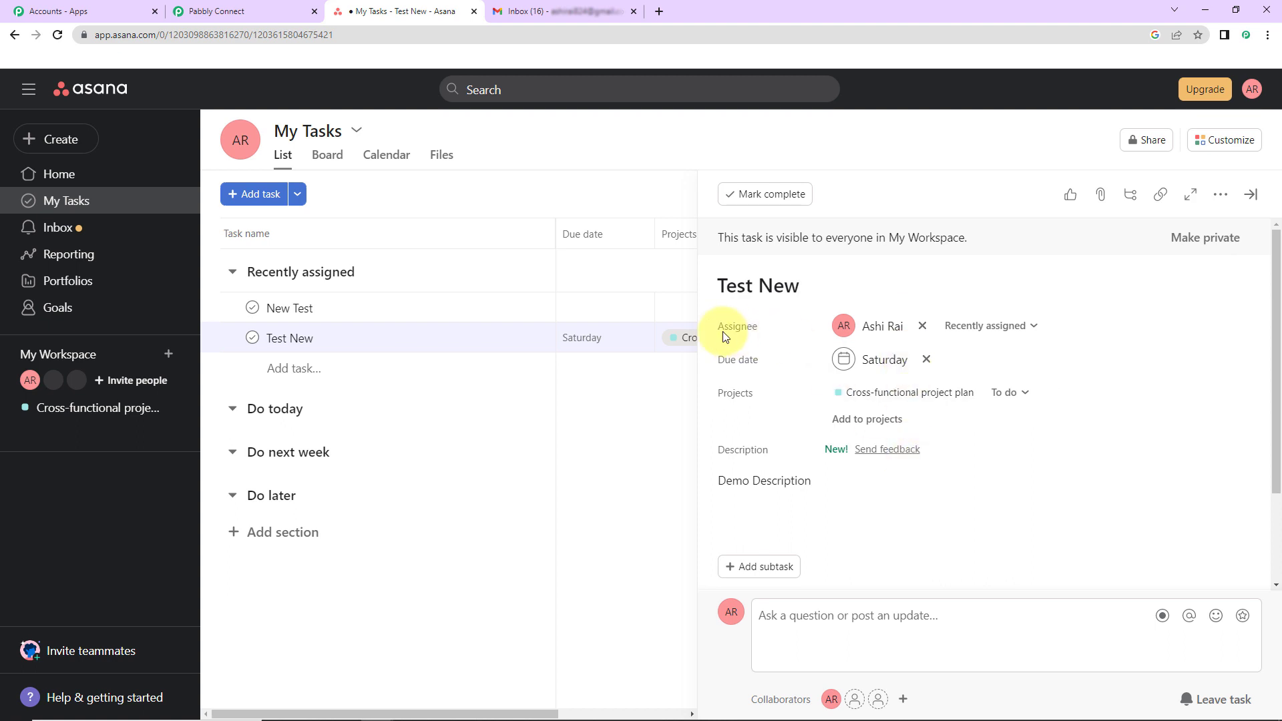
{"action": "mouse_move", "coordinate": [903, 334]}
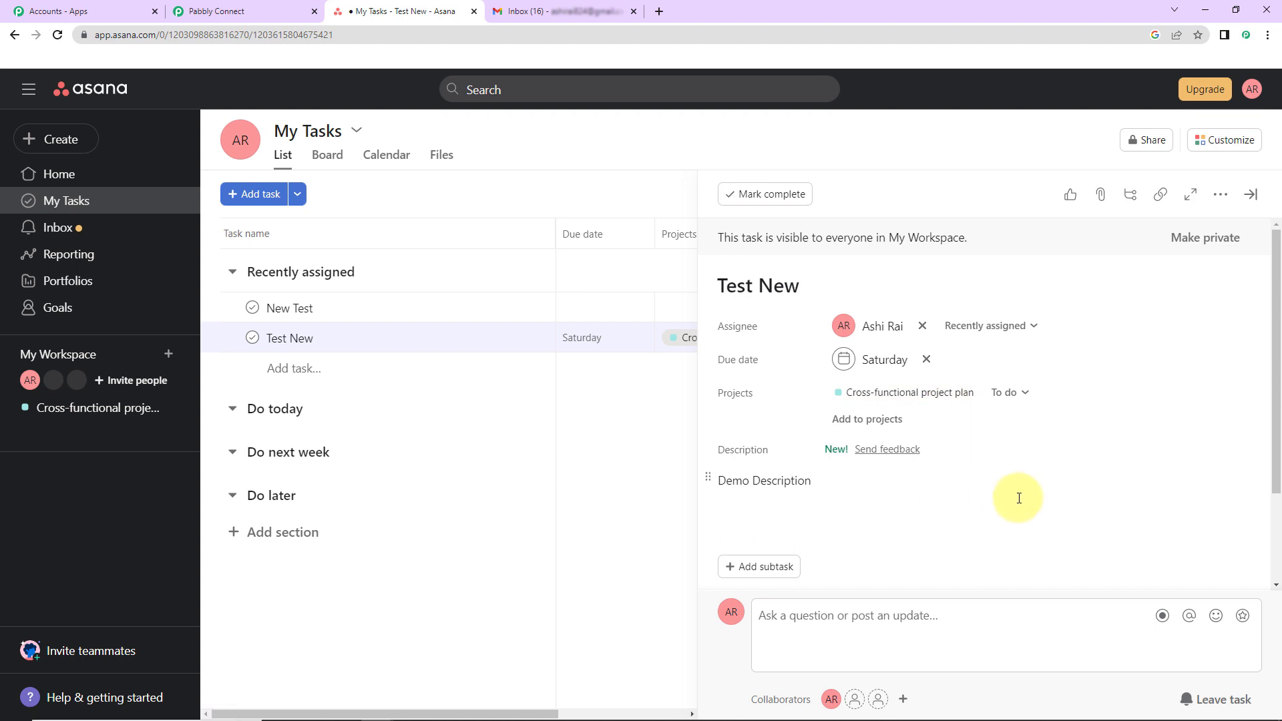
{"action": "left_click", "coordinate": [1223, 197]}
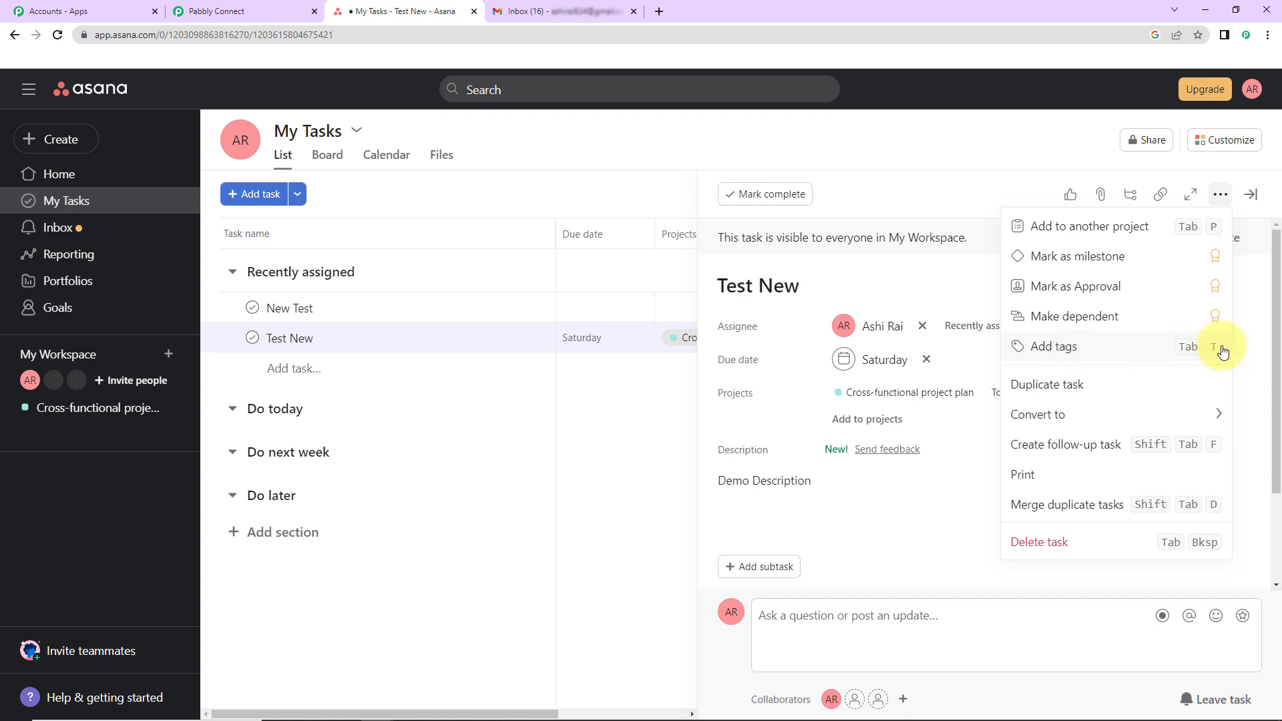
{"action": "left_click", "coordinate": [1060, 348]}
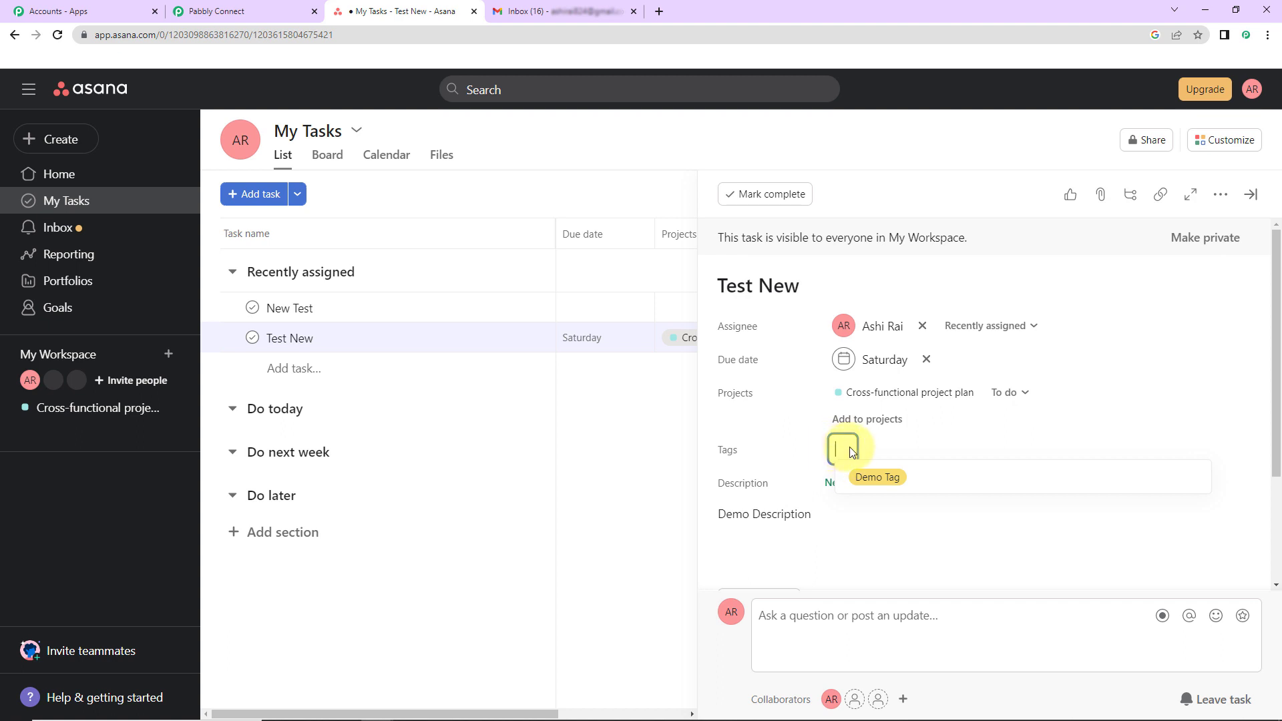
{"action": "left_click", "coordinate": [878, 481]}
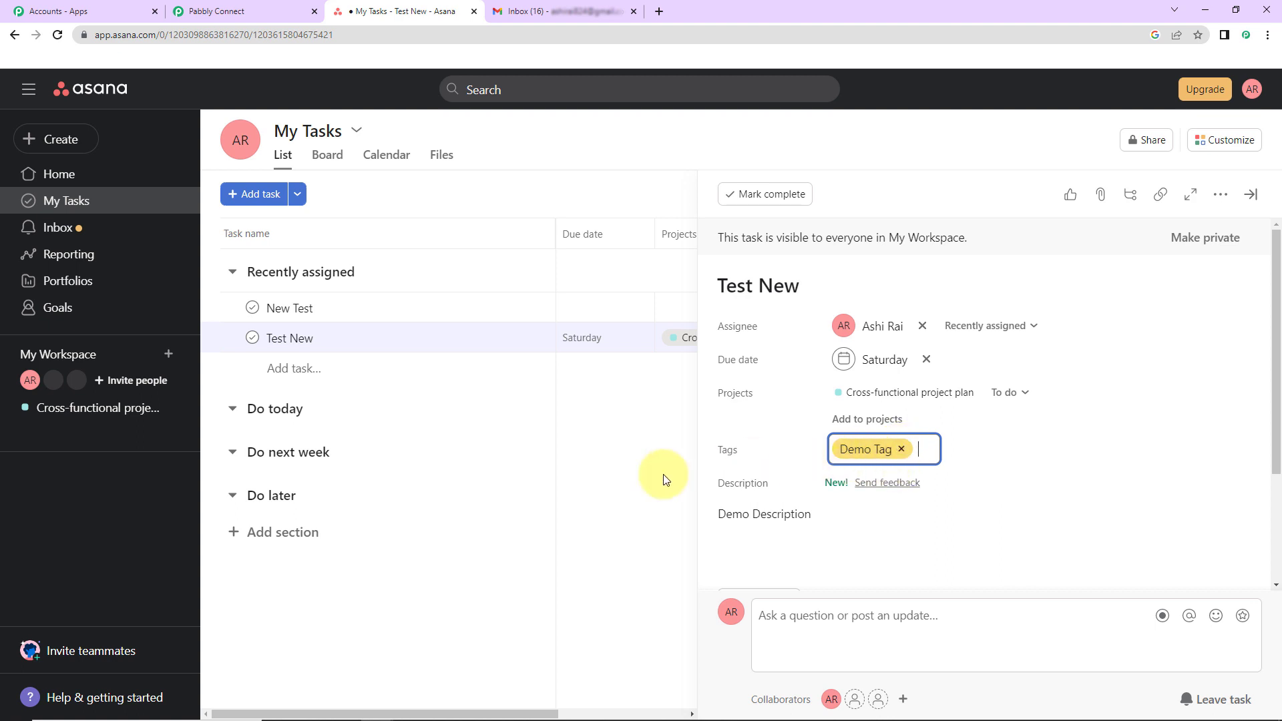
{"action": "left_click", "coordinate": [583, 448]}
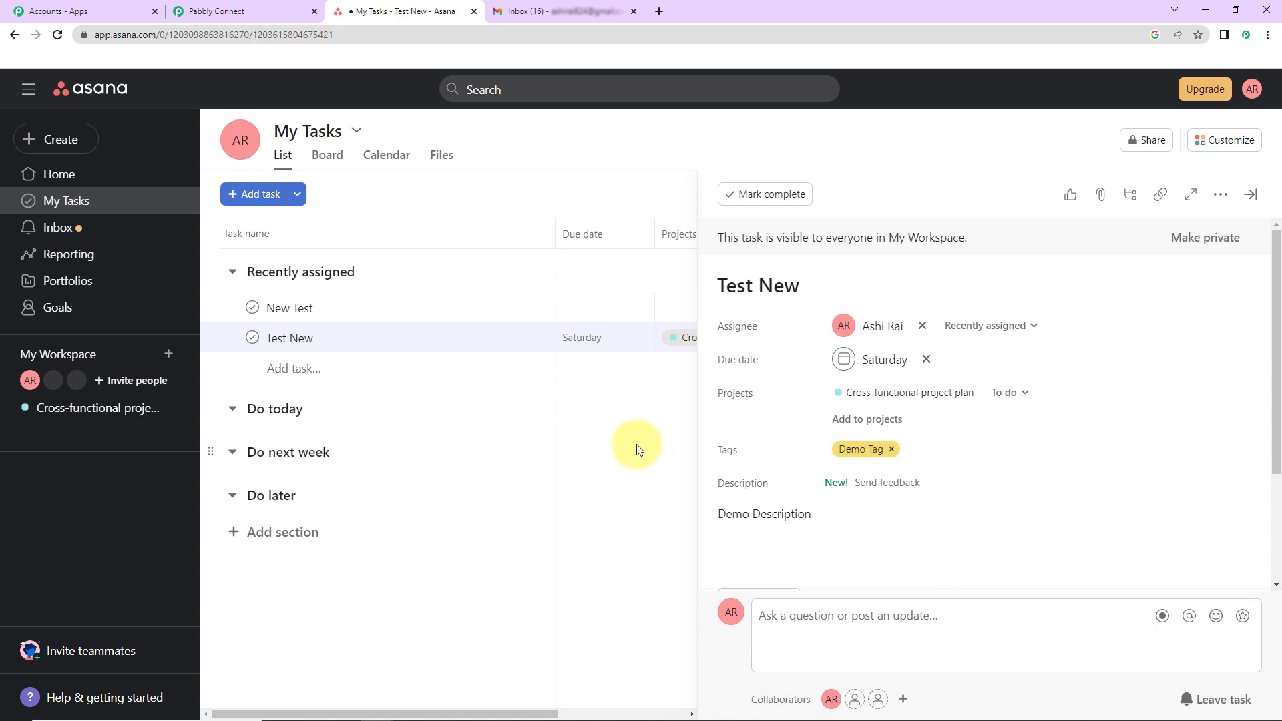
Return to the Pabbly Connect workflow and examine the task name, notes, project and tag fields in the received trigger response.
{"action": "left_click", "coordinate": [222, 13]}
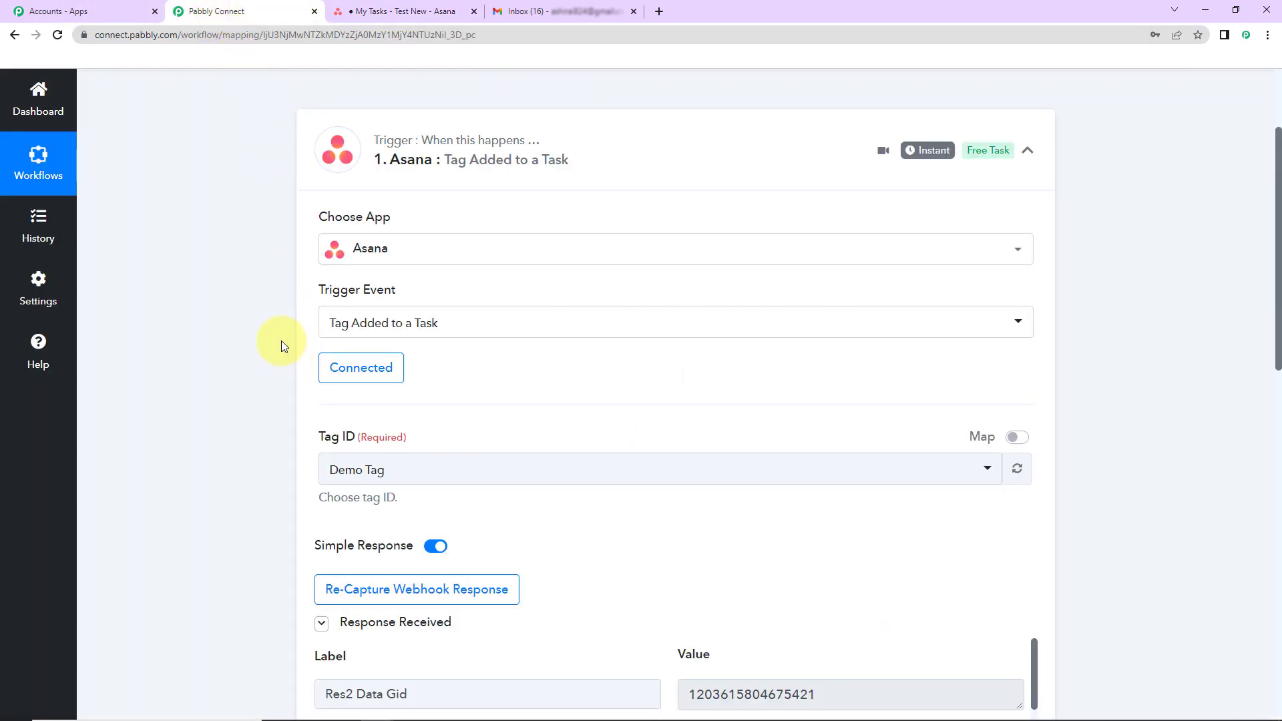
{"action": "scroll", "coordinate": [247, 364], "scroll_direction": "down", "scroll_amount": 2}
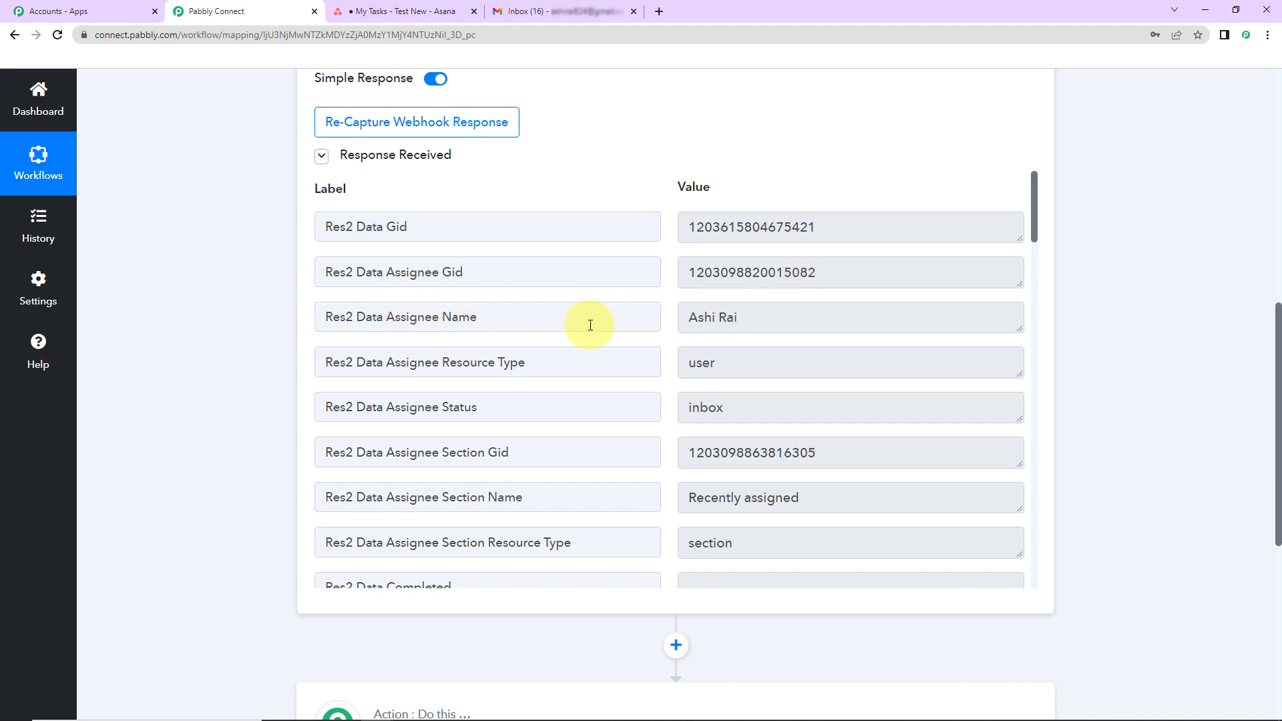
{"action": "left_click_drag", "start_coordinate": [1034, 227], "coordinate": [1037, 355]}
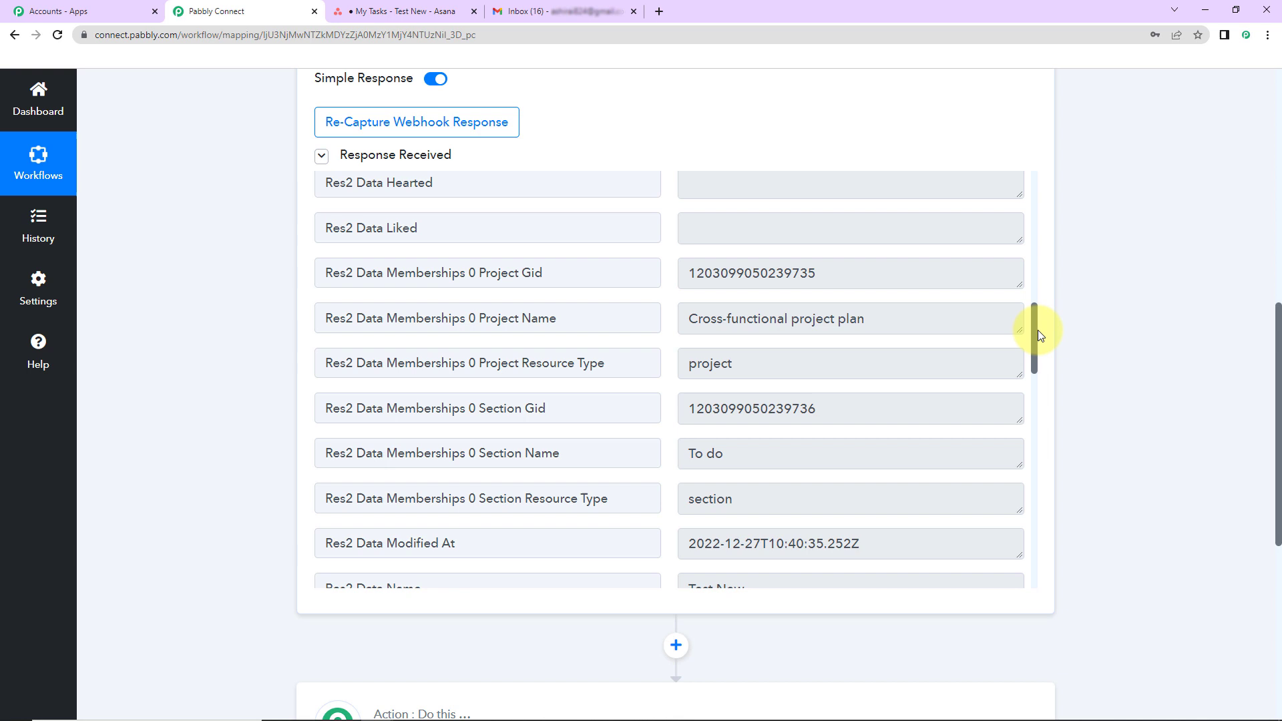
{"action": "left_click_drag", "start_coordinate": [1036, 358], "coordinate": [1043, 386]}
{"action": "scroll", "coordinate": [1016, 389], "scroll_direction": "down", "scroll_amount": 3}
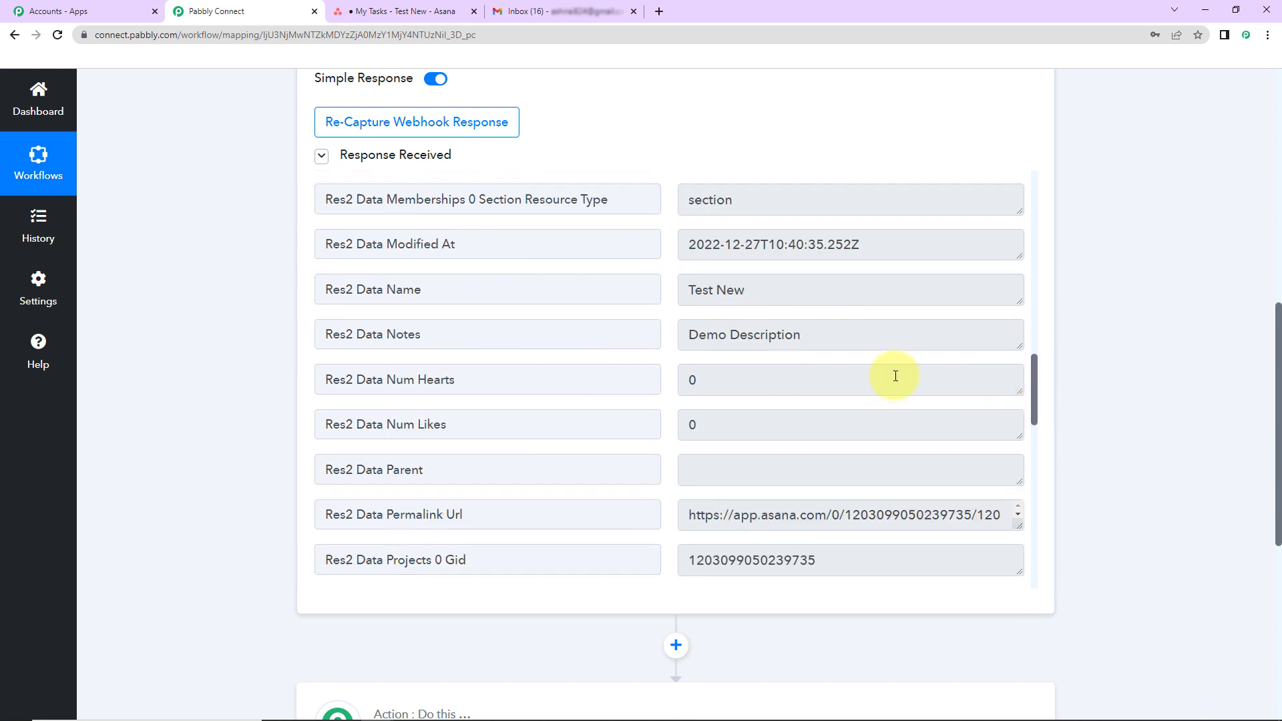
{"action": "left_click_drag", "start_coordinate": [688, 291], "coordinate": [775, 296]}
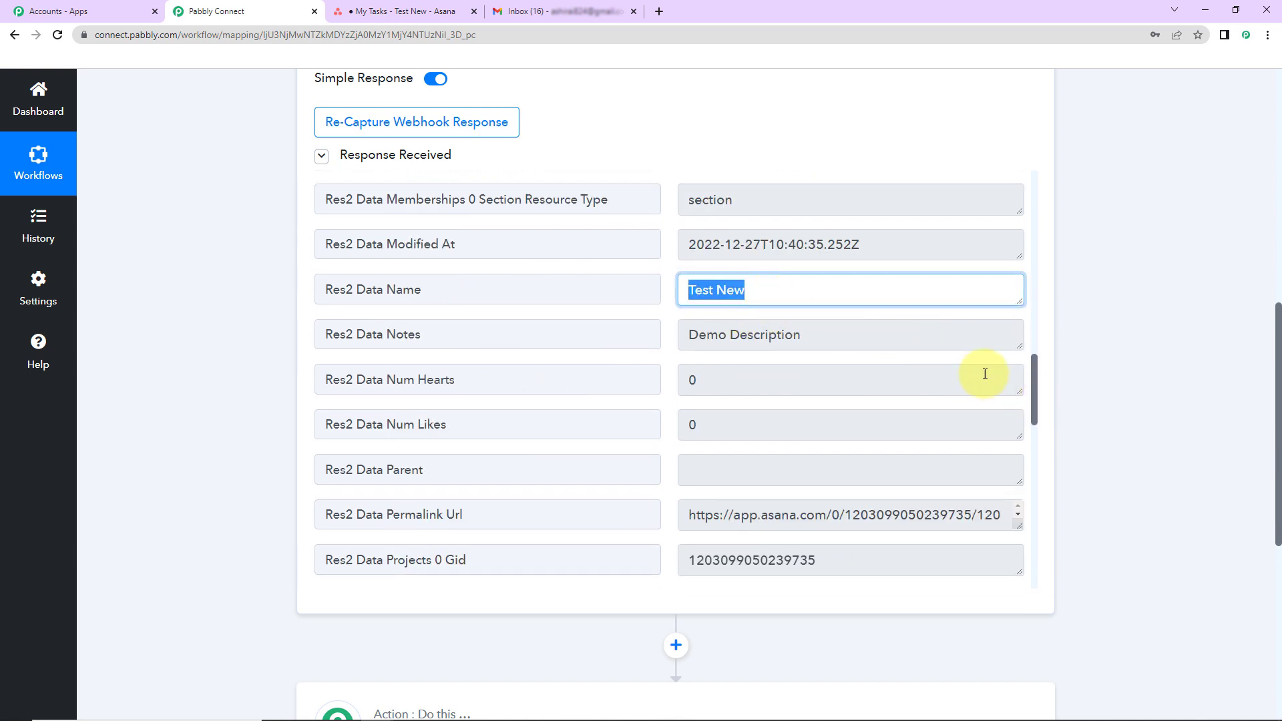
{"action": "left_click_drag", "start_coordinate": [698, 334], "coordinate": [842, 346]}
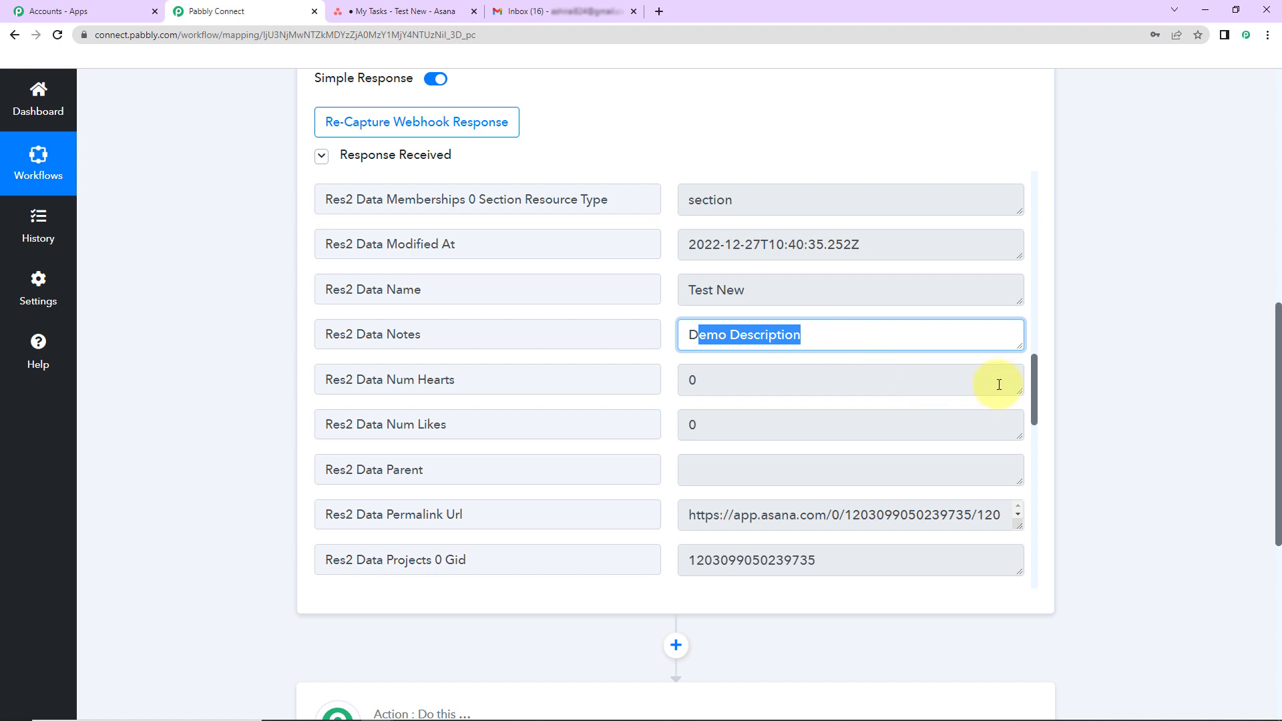
{"action": "left_click_drag", "start_coordinate": [1037, 374], "coordinate": [1047, 435]}
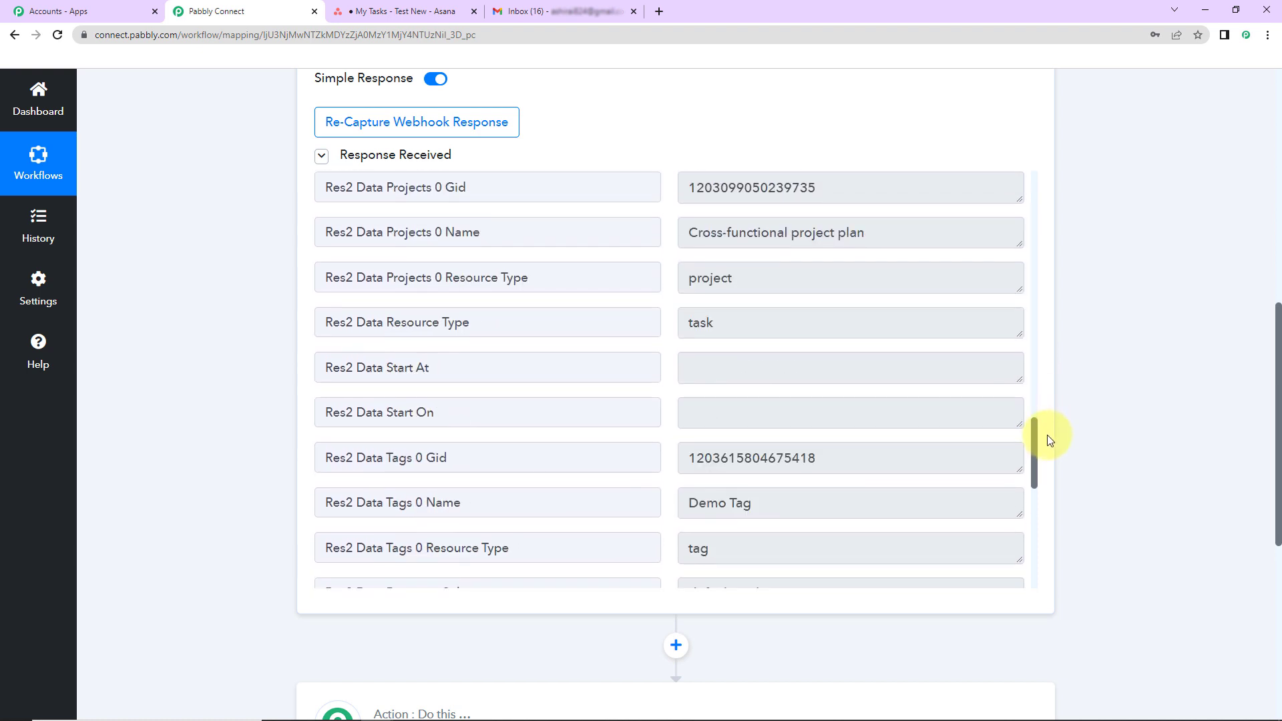
{"action": "scroll", "coordinate": [1048, 442], "scroll_direction": "down", "scroll_amount": 1}
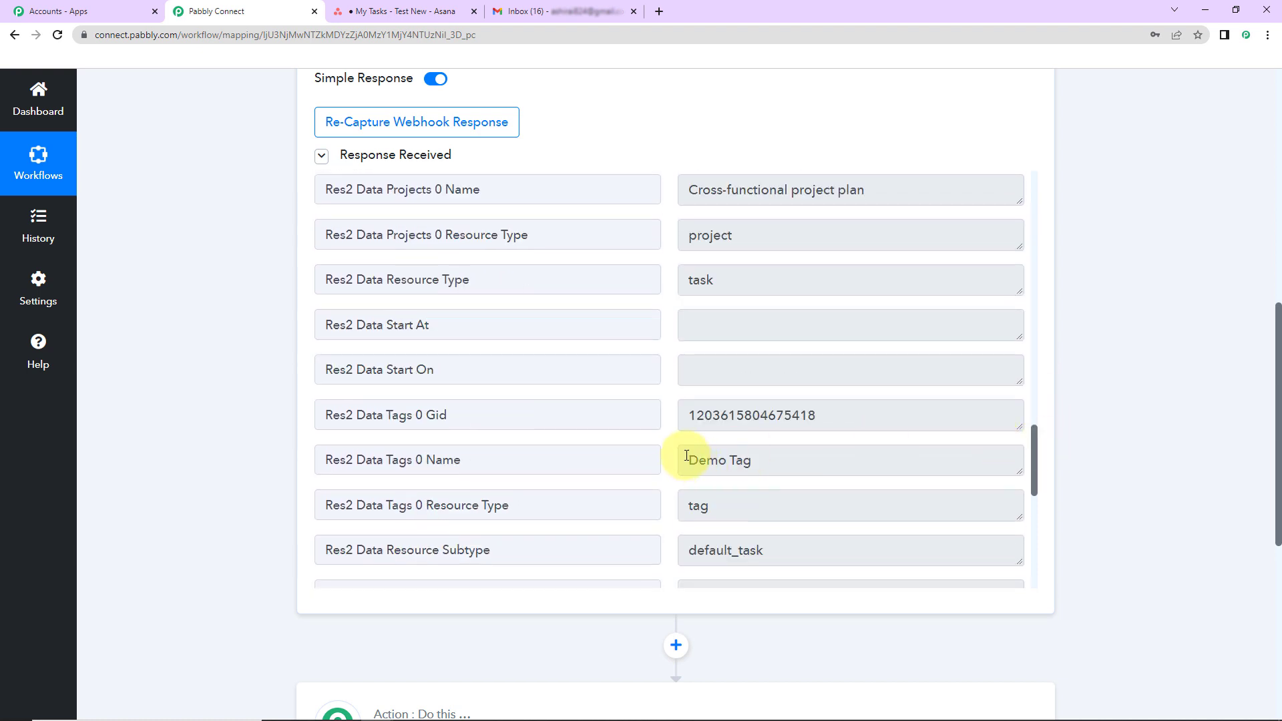
Examine the tag name and assignee fields in the trigger's received response.
{"action": "left_click_drag", "start_coordinate": [687, 459], "coordinate": [788, 458]}
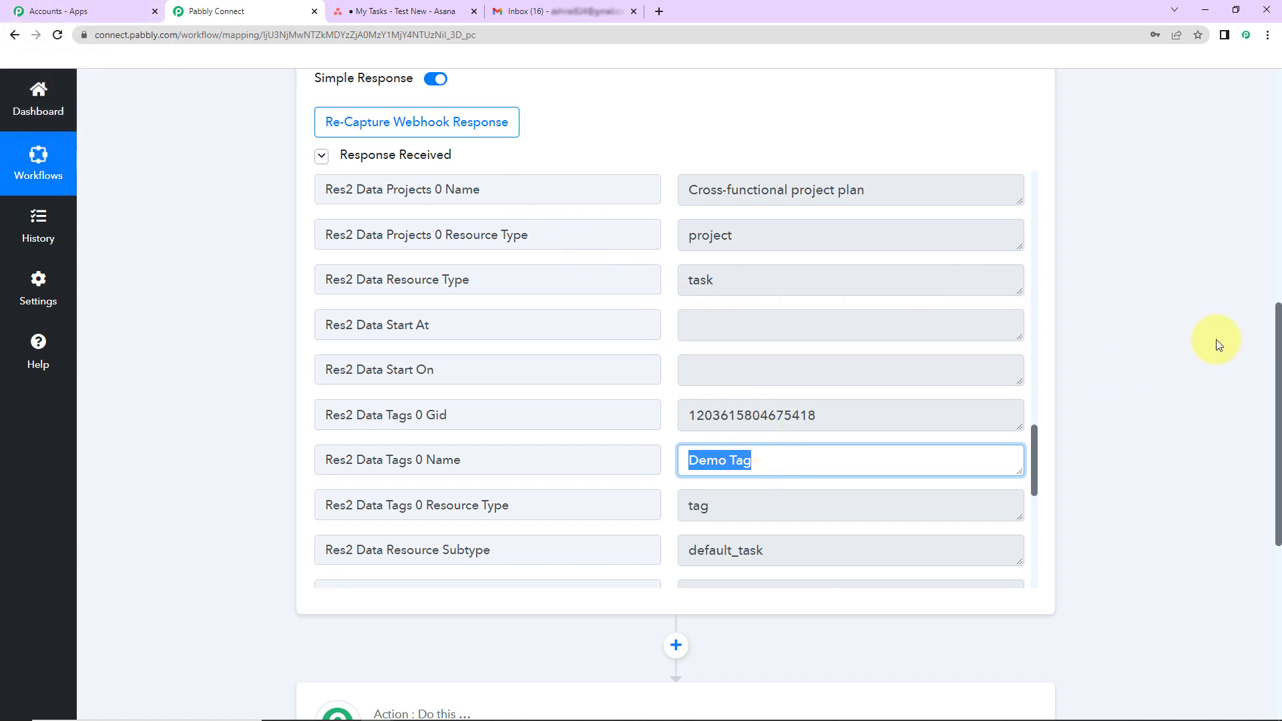
{"action": "left_click_drag", "start_coordinate": [1277, 334], "coordinate": [1277, 429]}
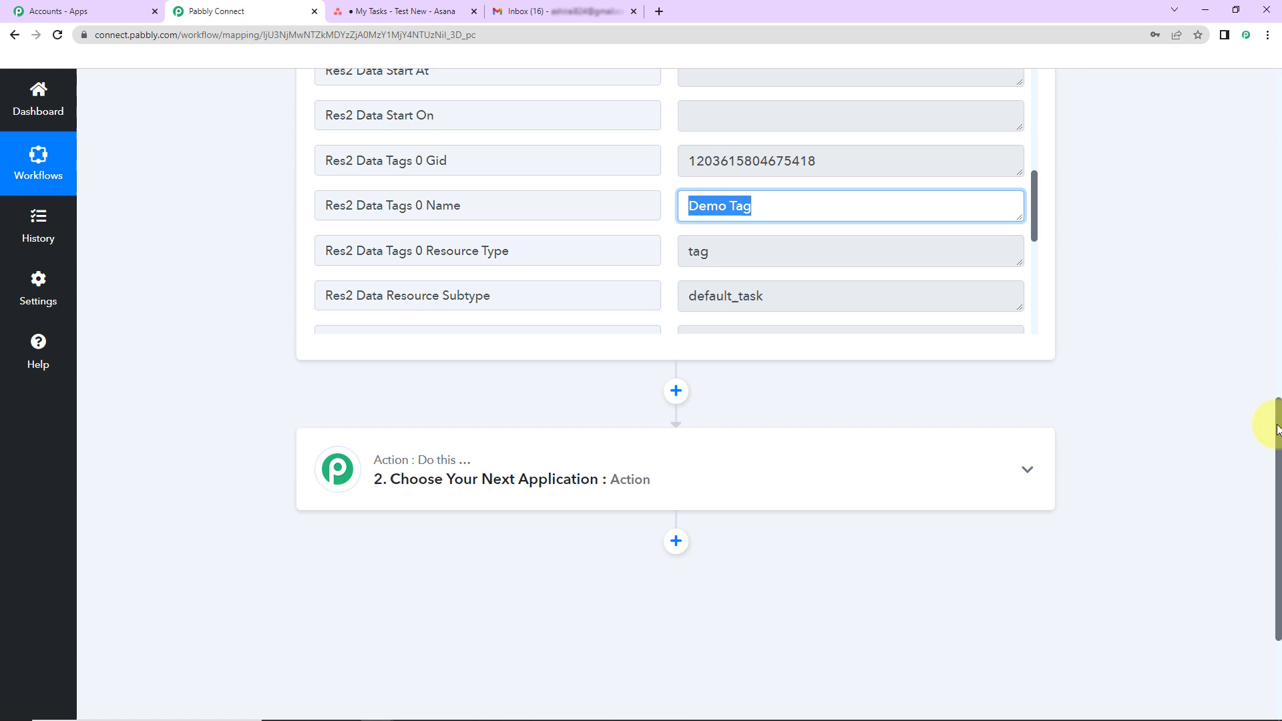
{"action": "scroll", "coordinate": [1260, 347], "scroll_direction": "up", "scroll_amount": 7}
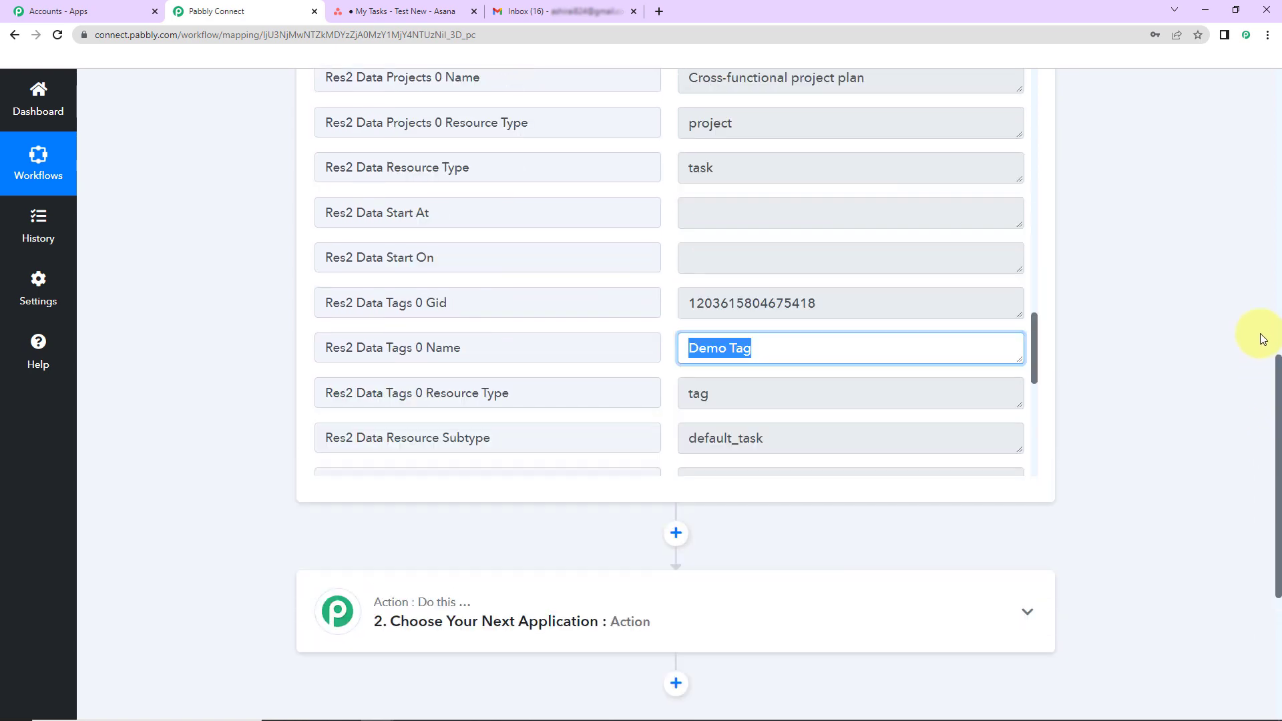
{"action": "scroll", "coordinate": [1227, 222], "scroll_direction": "down", "scroll_amount": 2}
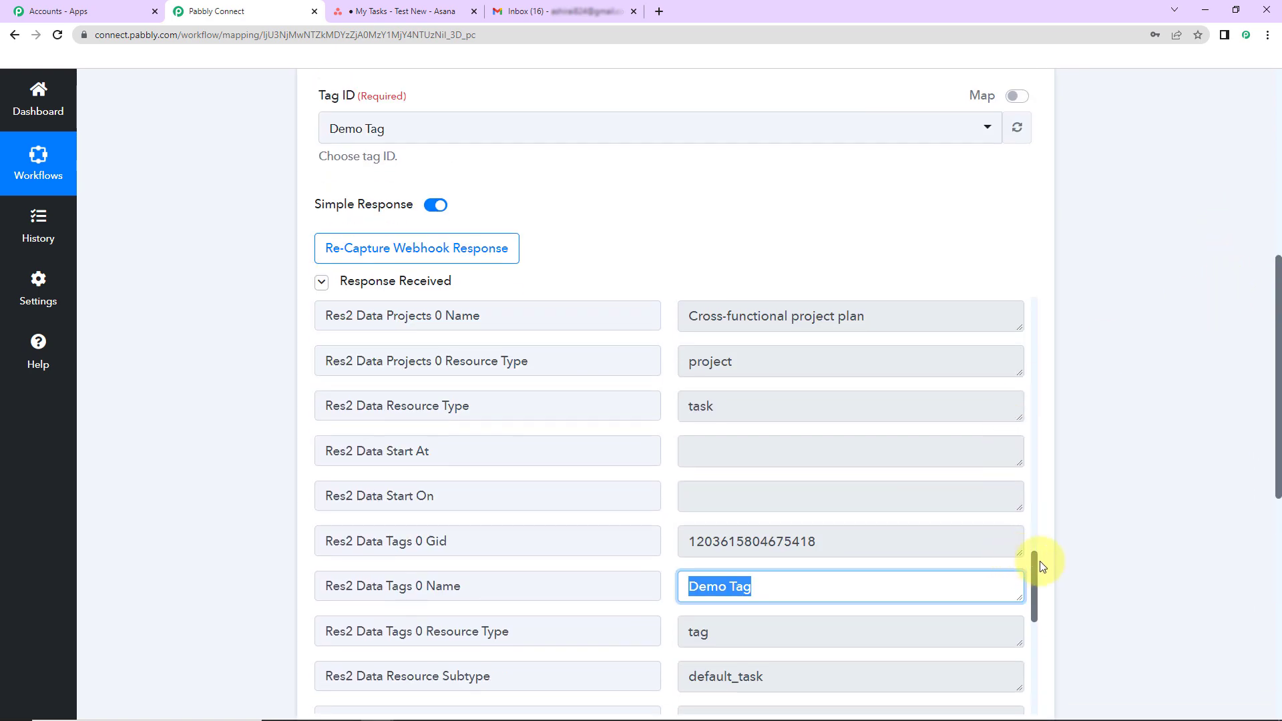
{"action": "left_click_drag", "start_coordinate": [1035, 567], "coordinate": [1016, 332]}
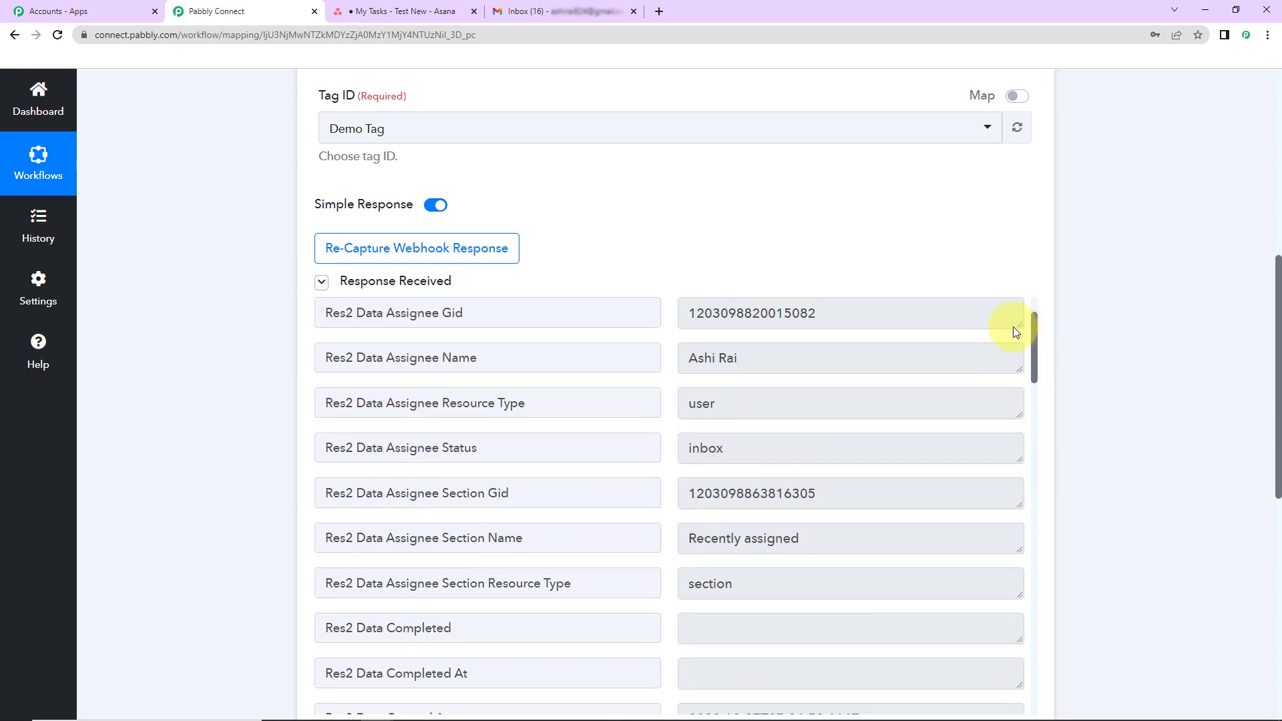
Set up the second workflow step as an Asana Get User action using the existing Asana #49 connection.
{"action": "left_click_drag", "start_coordinate": [1278, 321], "coordinate": [1278, 470]}
{"action": "left_click", "coordinate": [675, 398]}
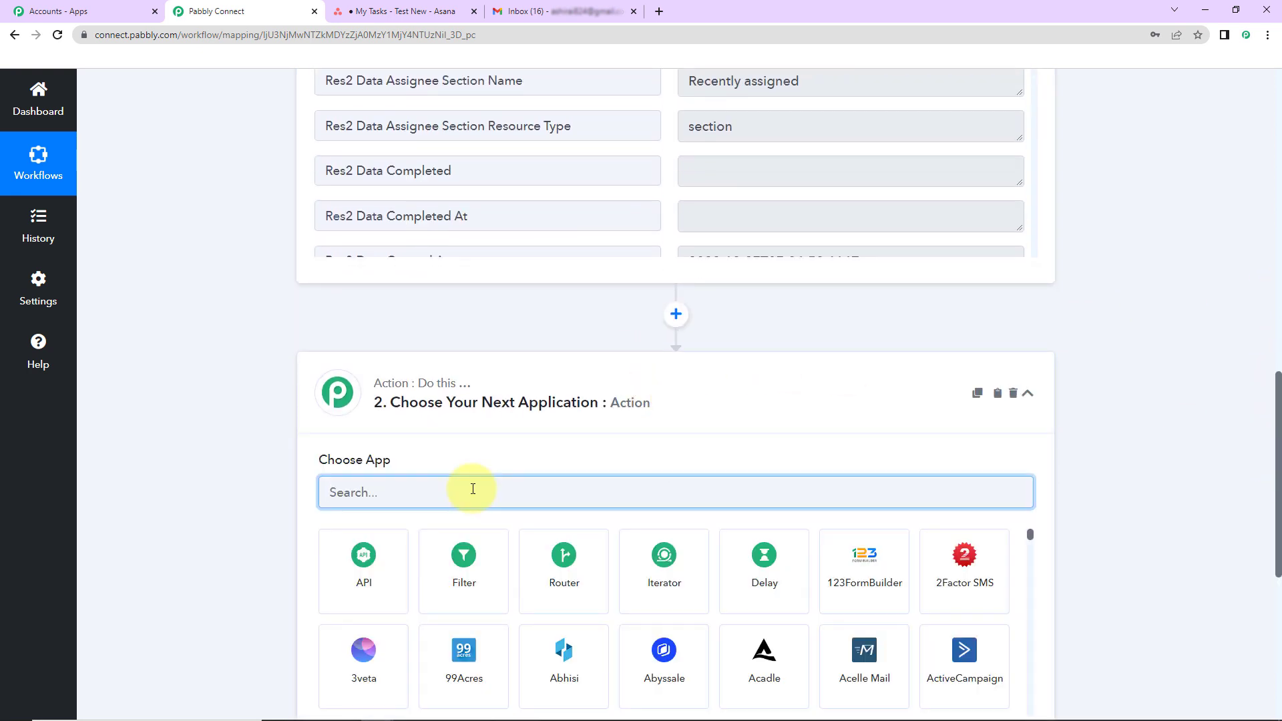
{"action": "type", "text": "asana"}
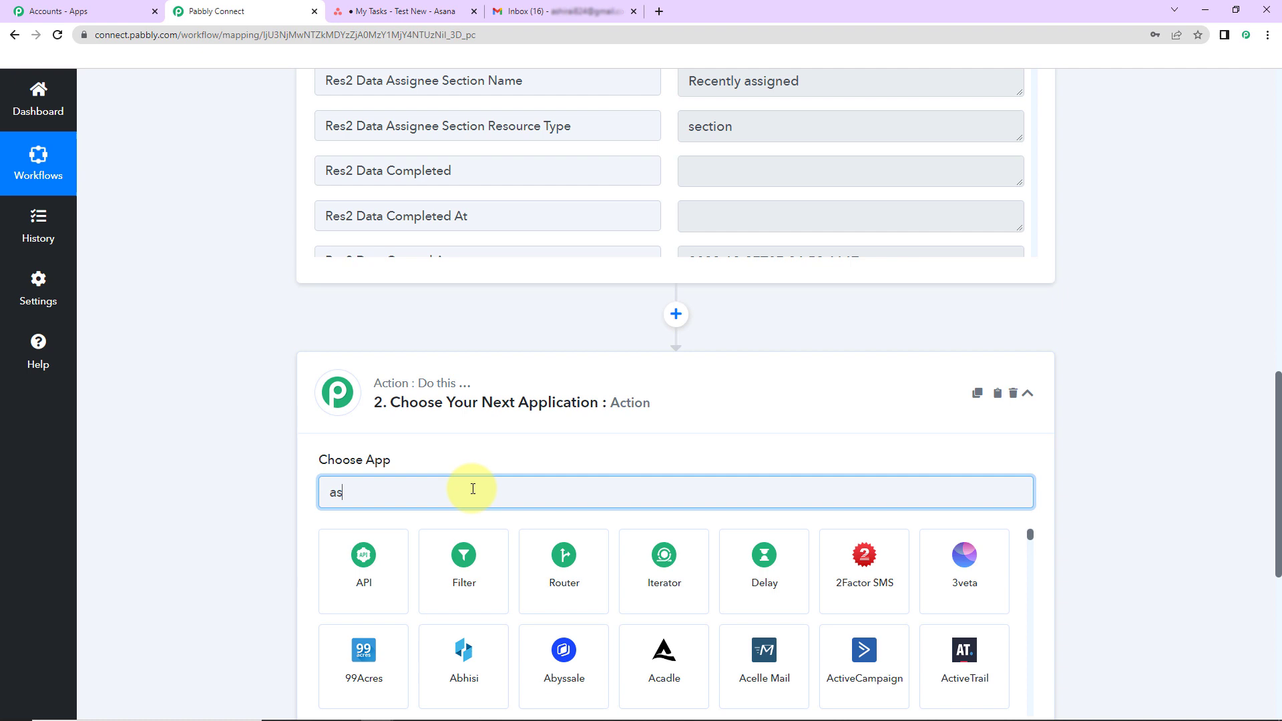
{"action": "left_click", "coordinate": [366, 566]}
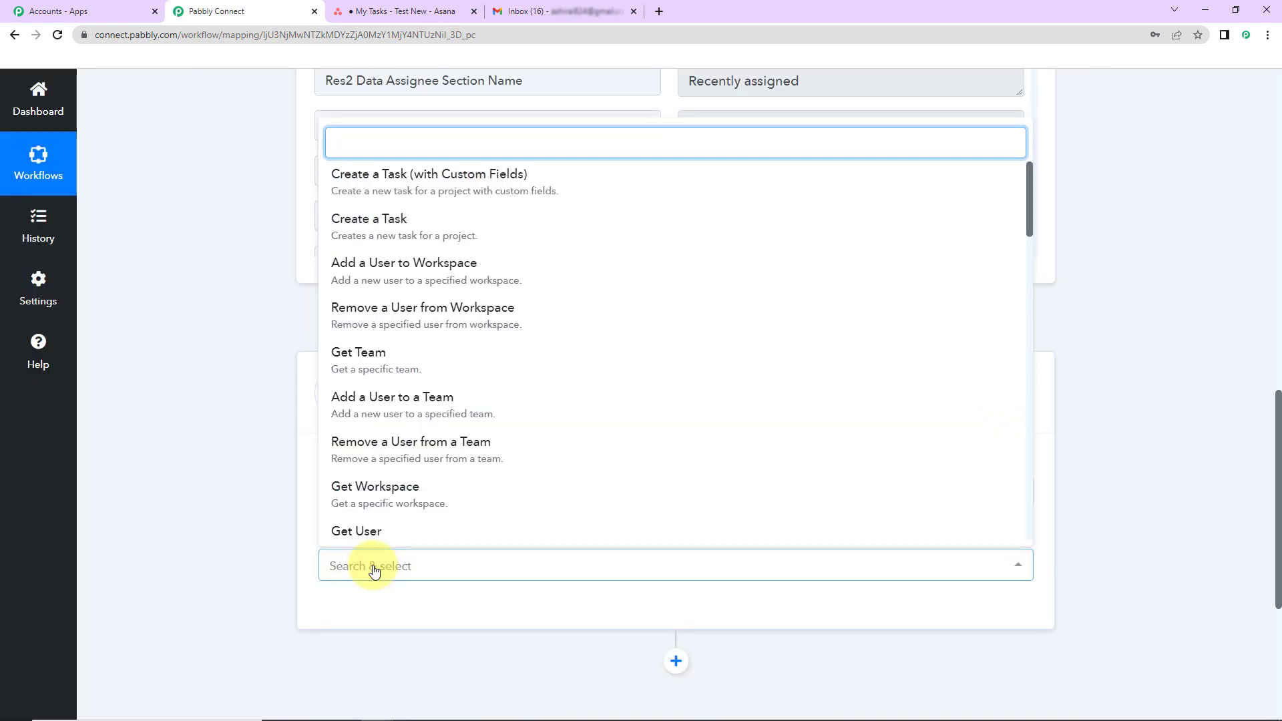
{"action": "left_click", "coordinate": [399, 531]}
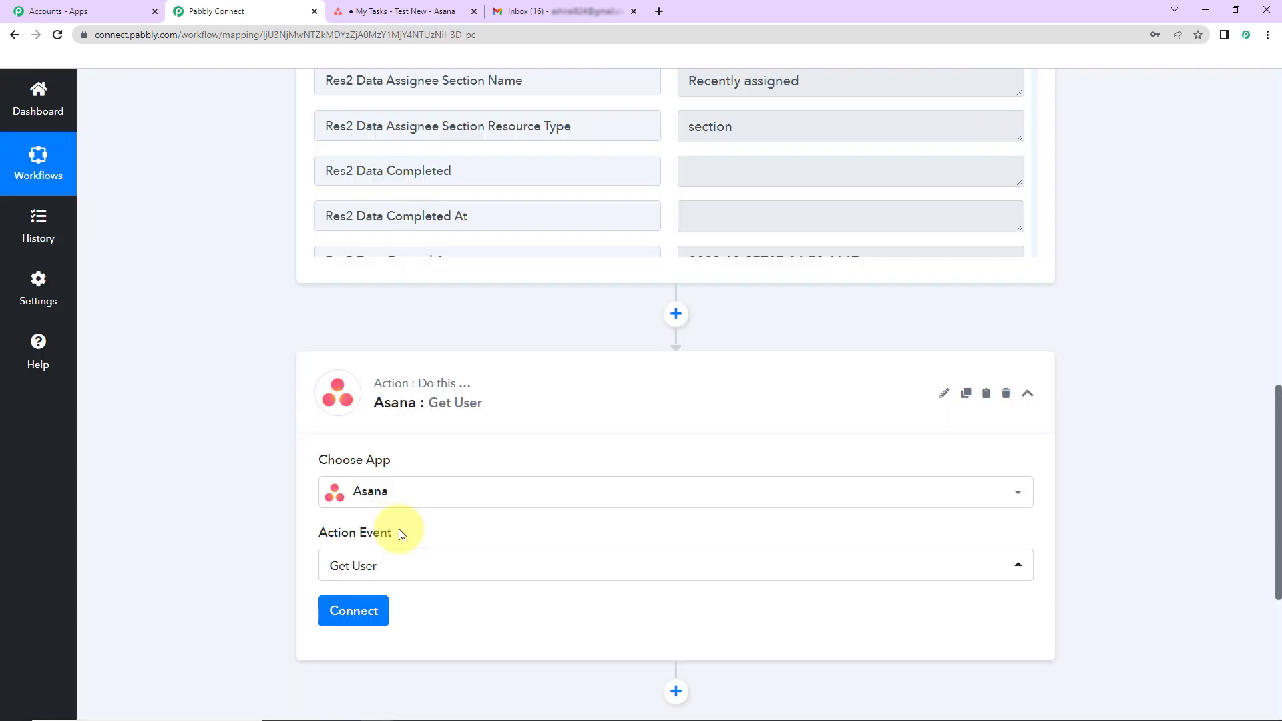
{"action": "left_click", "coordinate": [364, 612]}
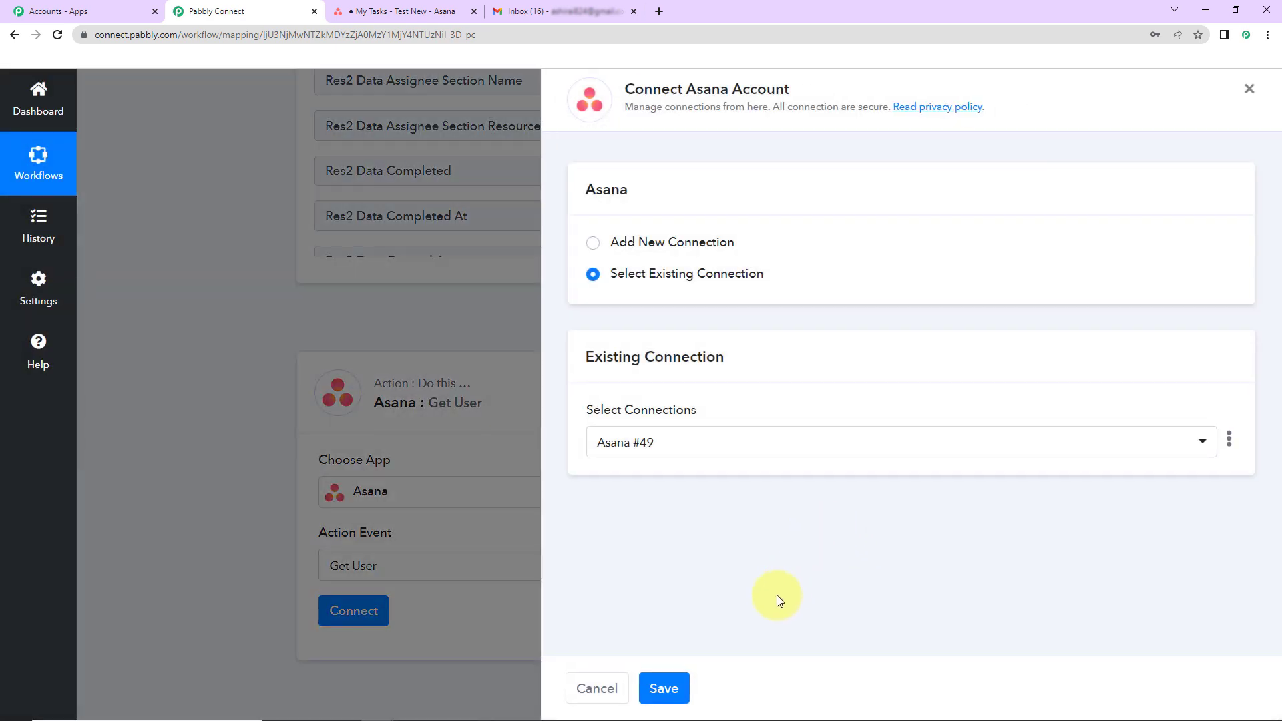
{"action": "left_click", "coordinate": [668, 689]}
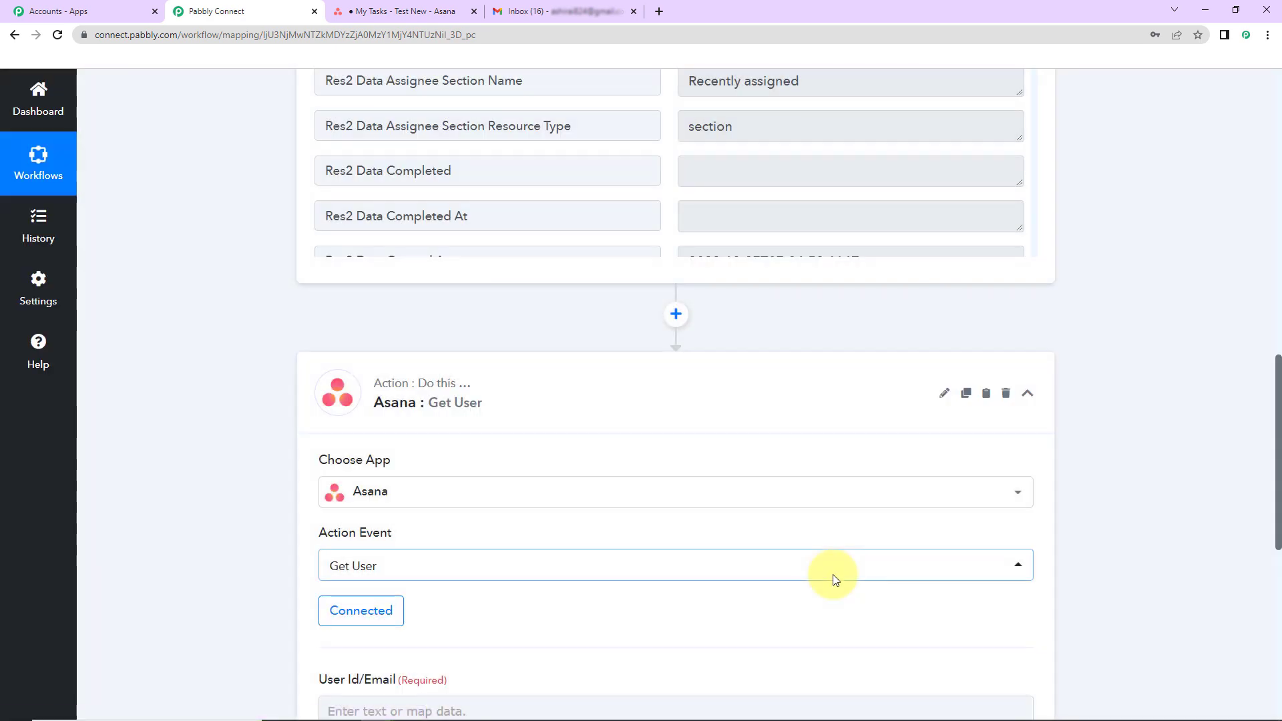
Map the User Id/Email of the Get User action to the trigger's Res2 Data Assignee Gid, then save and send a test request.
{"action": "left_click", "coordinate": [1202, 464]}
{"action": "scroll", "coordinate": [1202, 464], "scroll_direction": "down", "scroll_amount": 5}
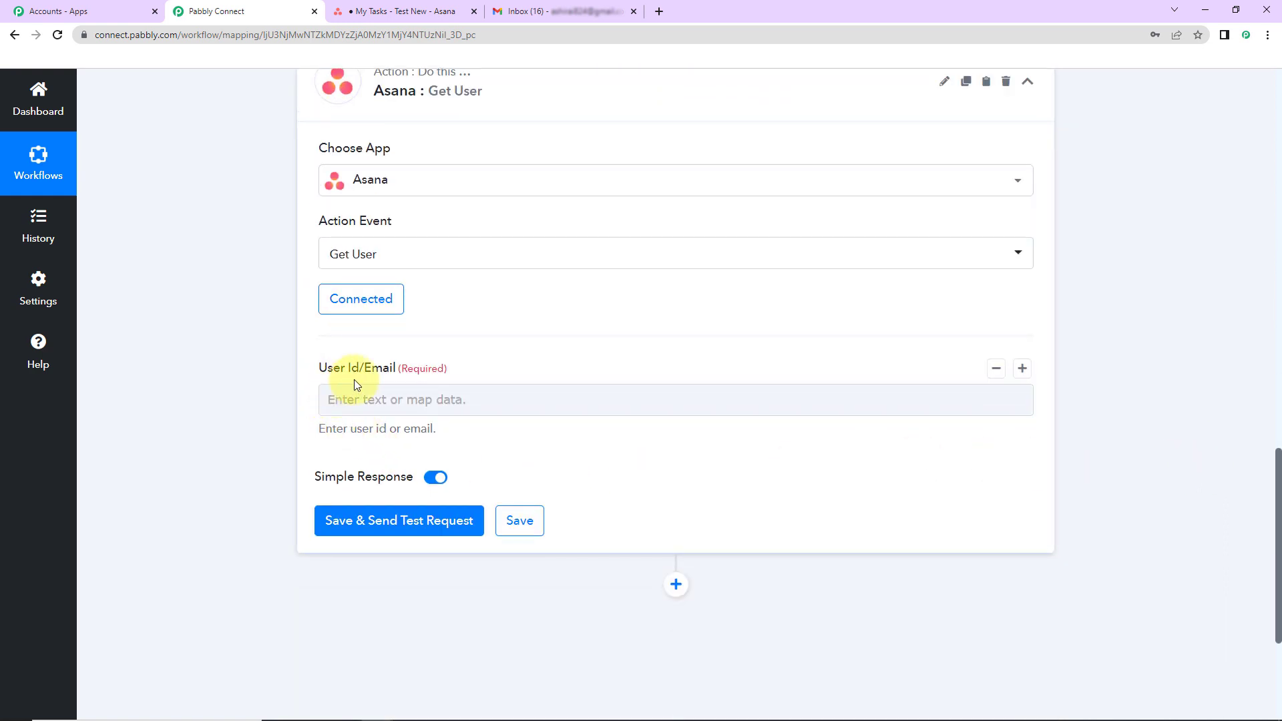
{"action": "left_click", "coordinate": [392, 400]}
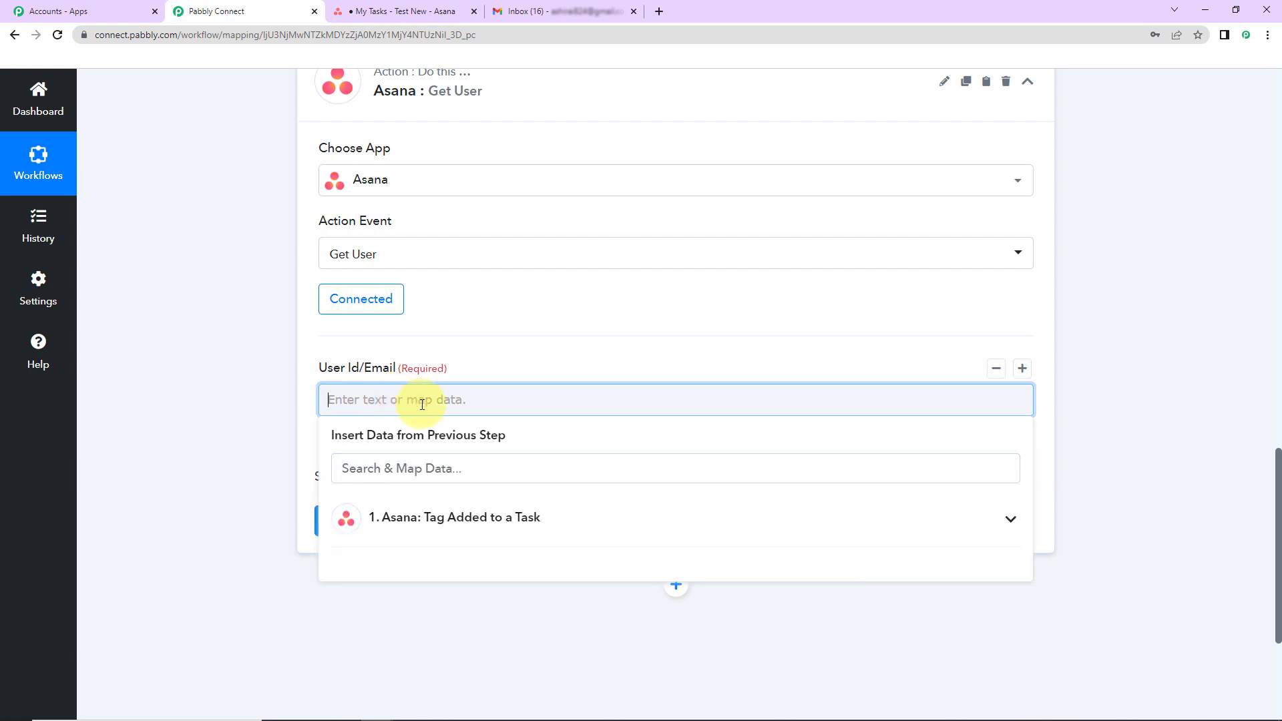
{"action": "left_click", "coordinate": [432, 530]}
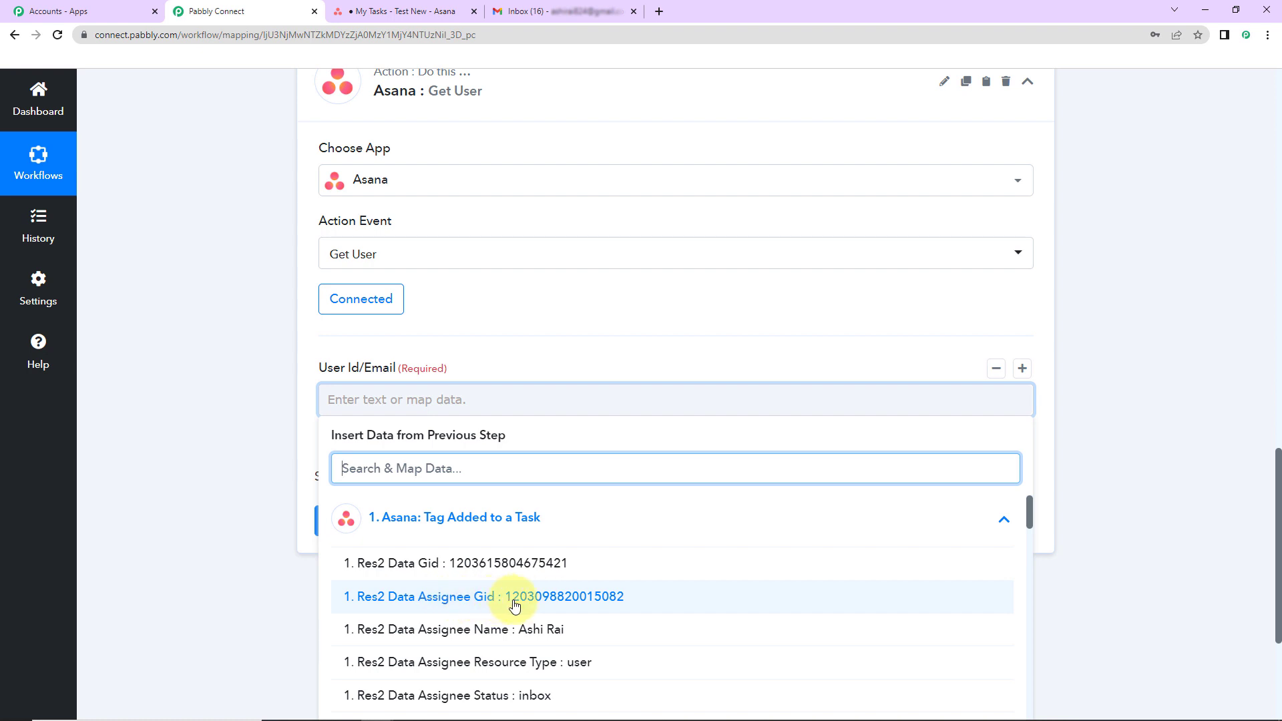
{"action": "left_click", "coordinate": [648, 603]}
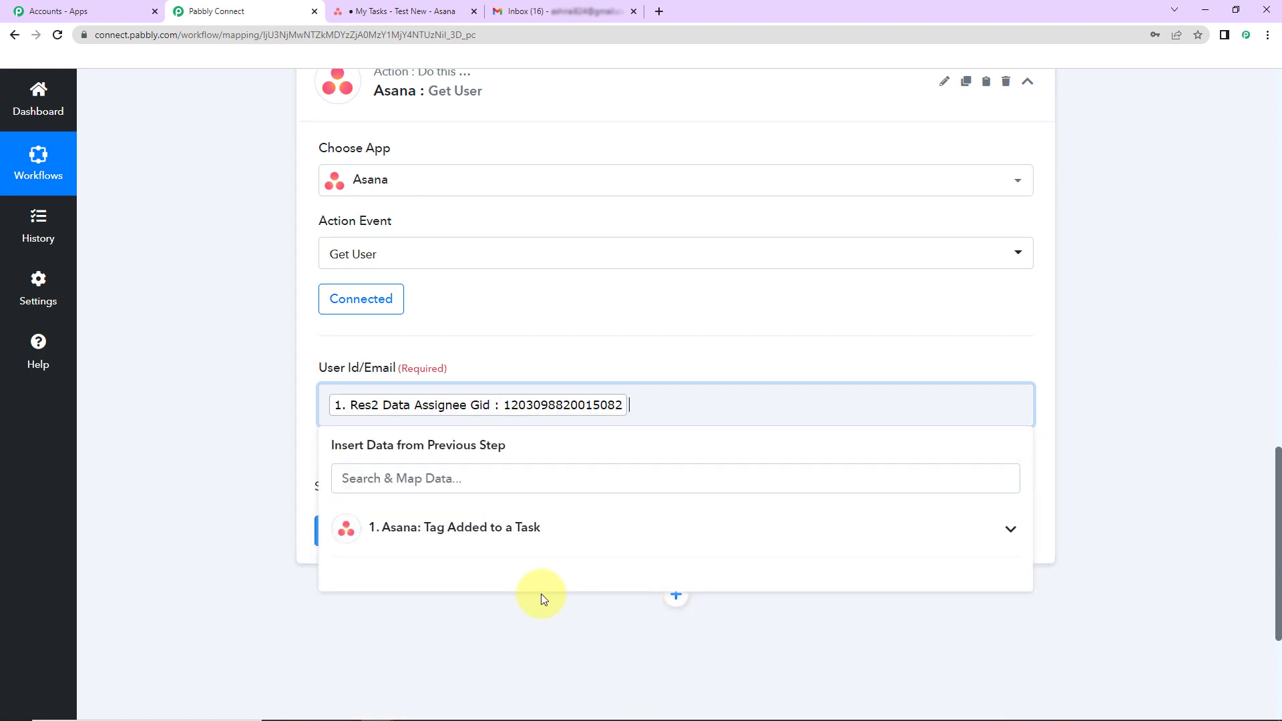
{"action": "left_click", "coordinate": [219, 491]}
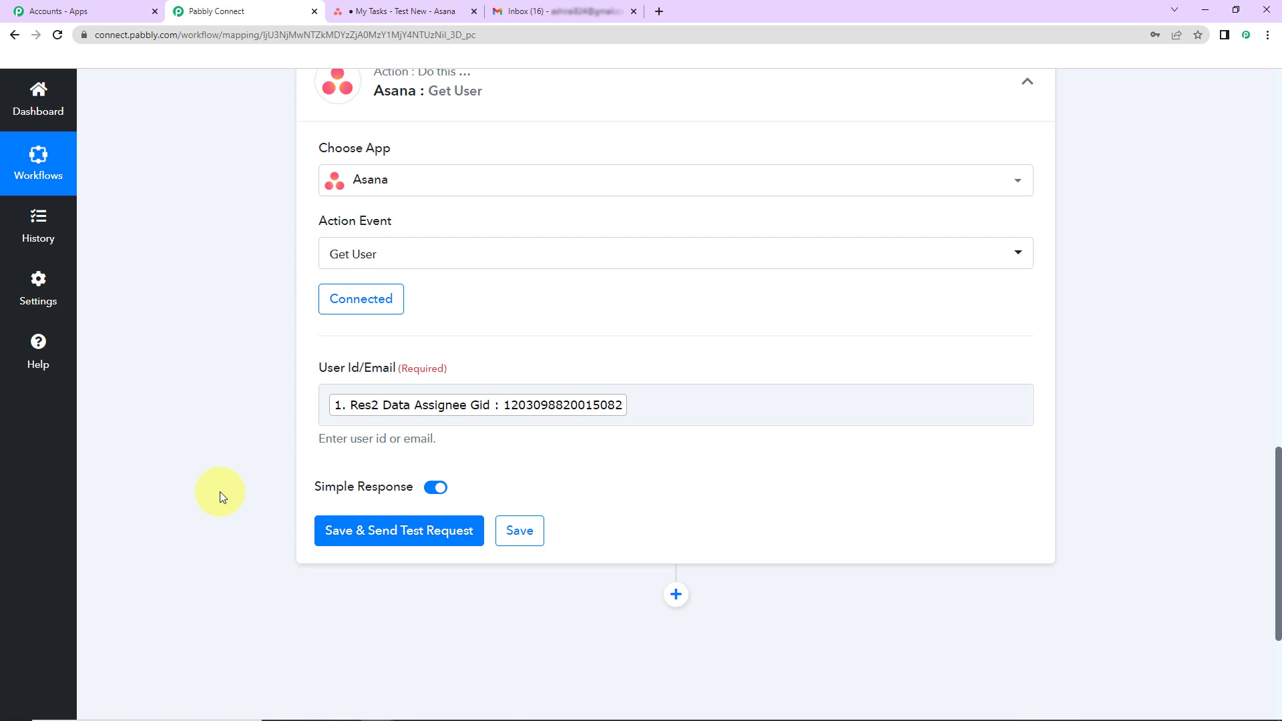
{"action": "left_click", "coordinate": [374, 531]}
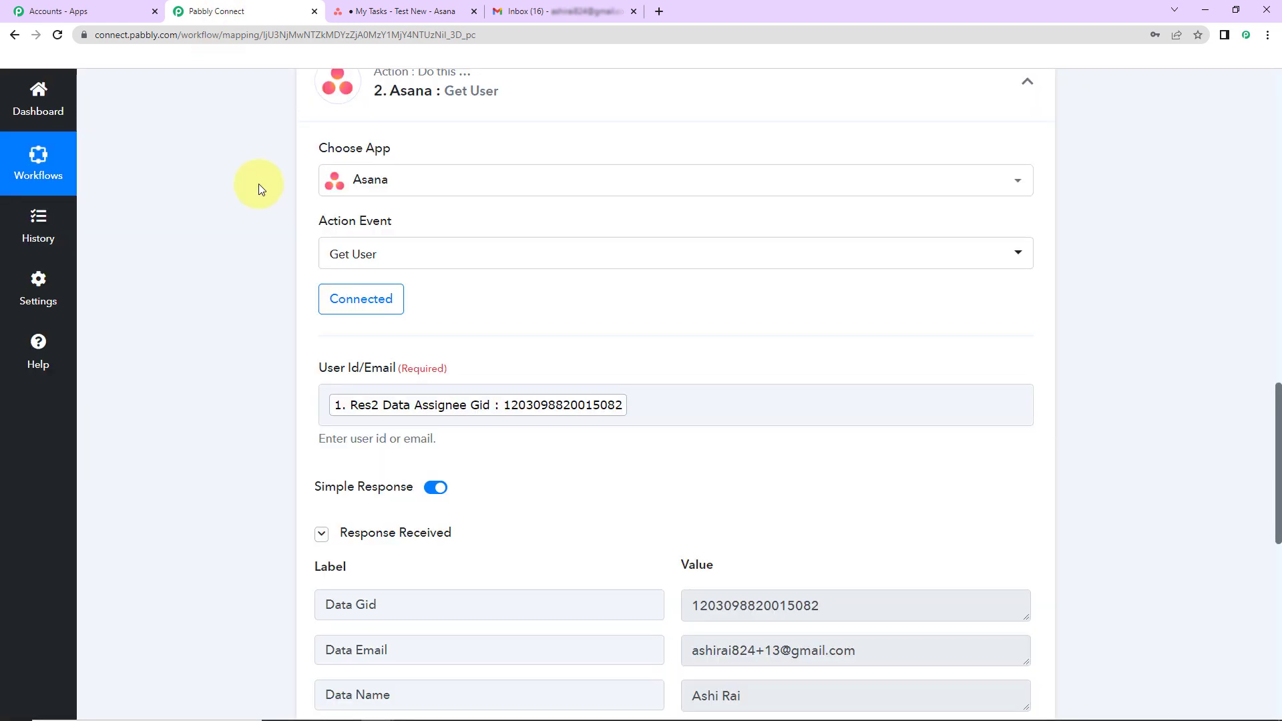
Add a Gmail action with the Send Email event after the Get User step.
{"action": "left_click_drag", "start_coordinate": [1275, 404], "coordinate": [1277, 461]}
{"action": "scroll", "coordinate": [1277, 461], "scroll_direction": "down", "scroll_amount": 1}
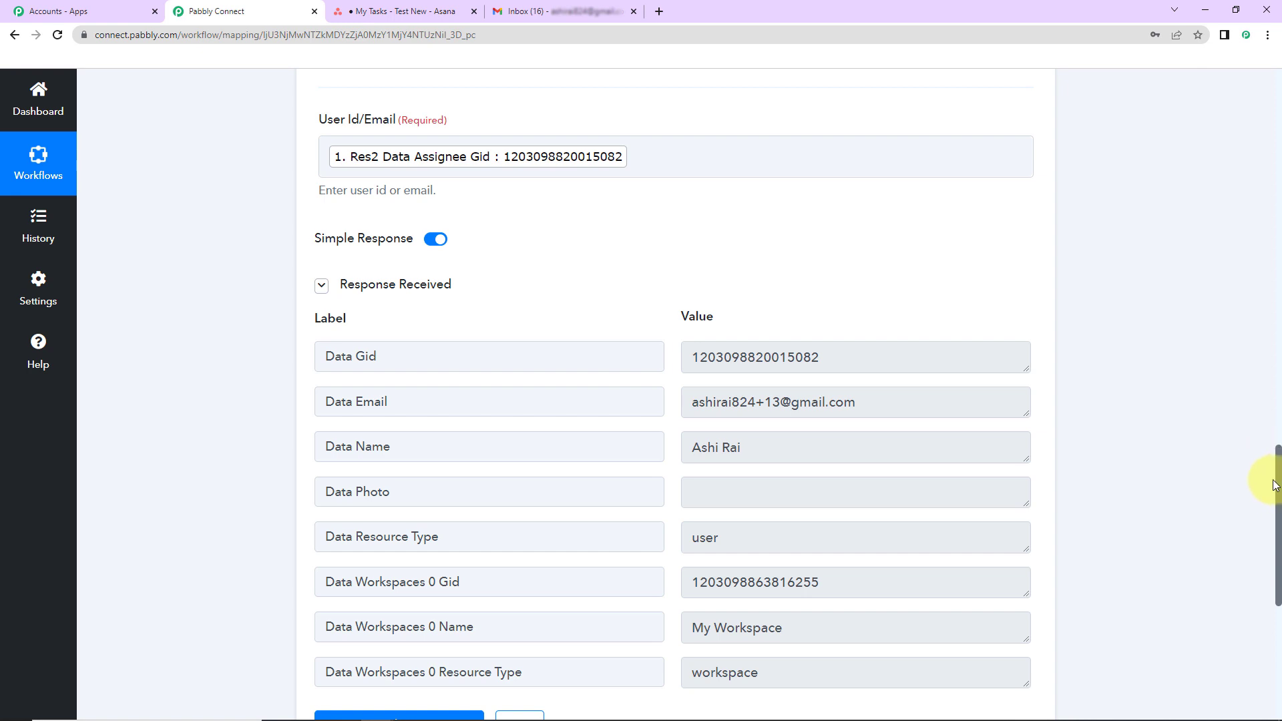
{"action": "left_click_drag", "start_coordinate": [1277, 477], "coordinate": [1262, 597]}
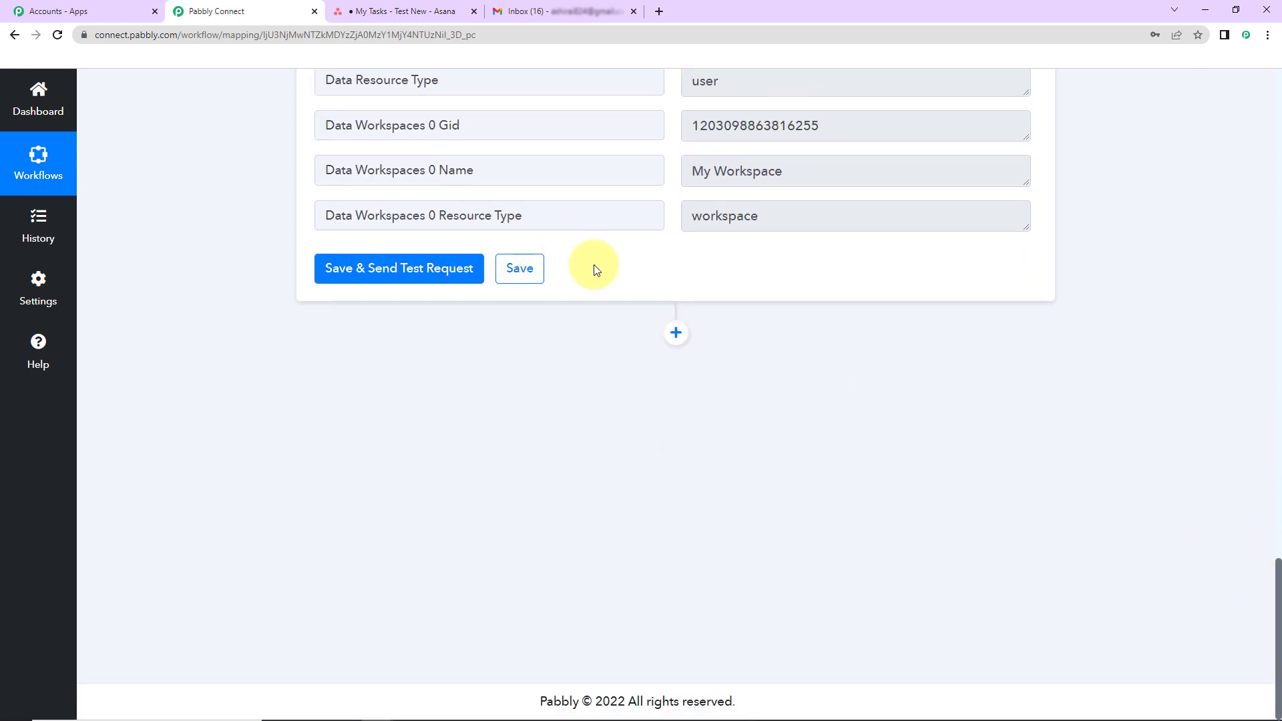
{"action": "left_click", "coordinate": [676, 333]}
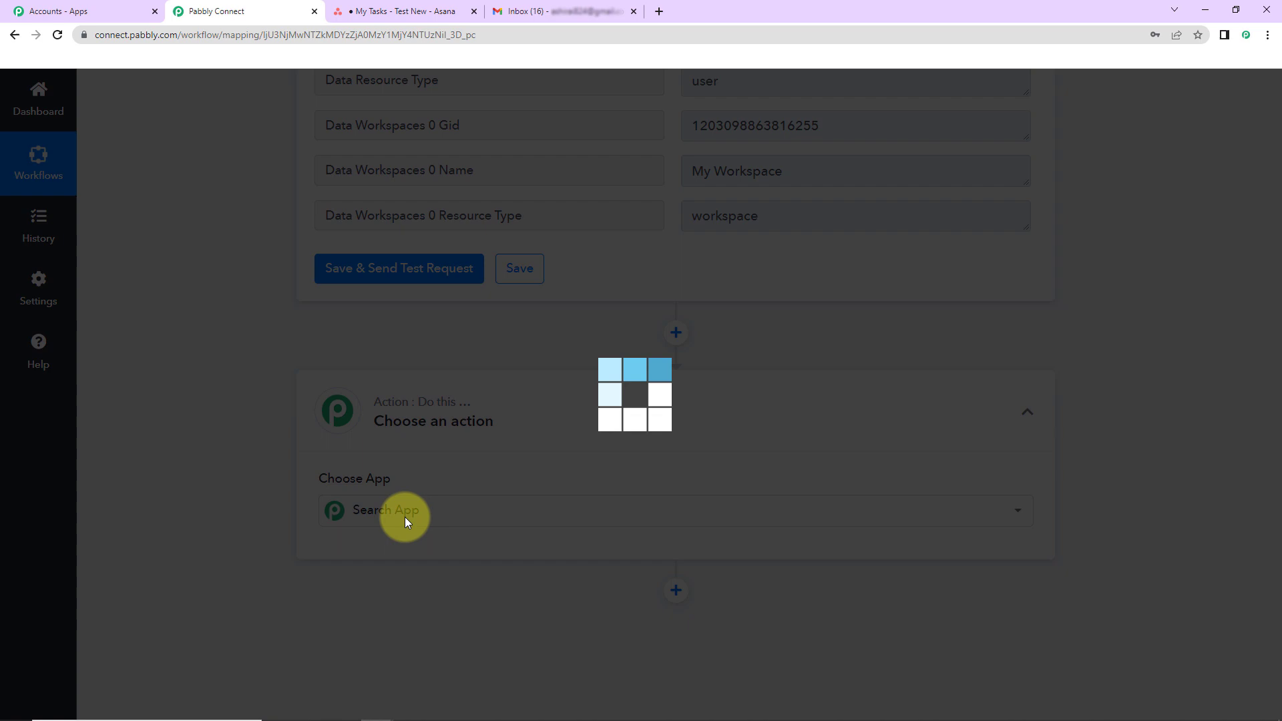
{"action": "left_click", "coordinate": [409, 513]}
{"action": "type", "text": "gmail"}
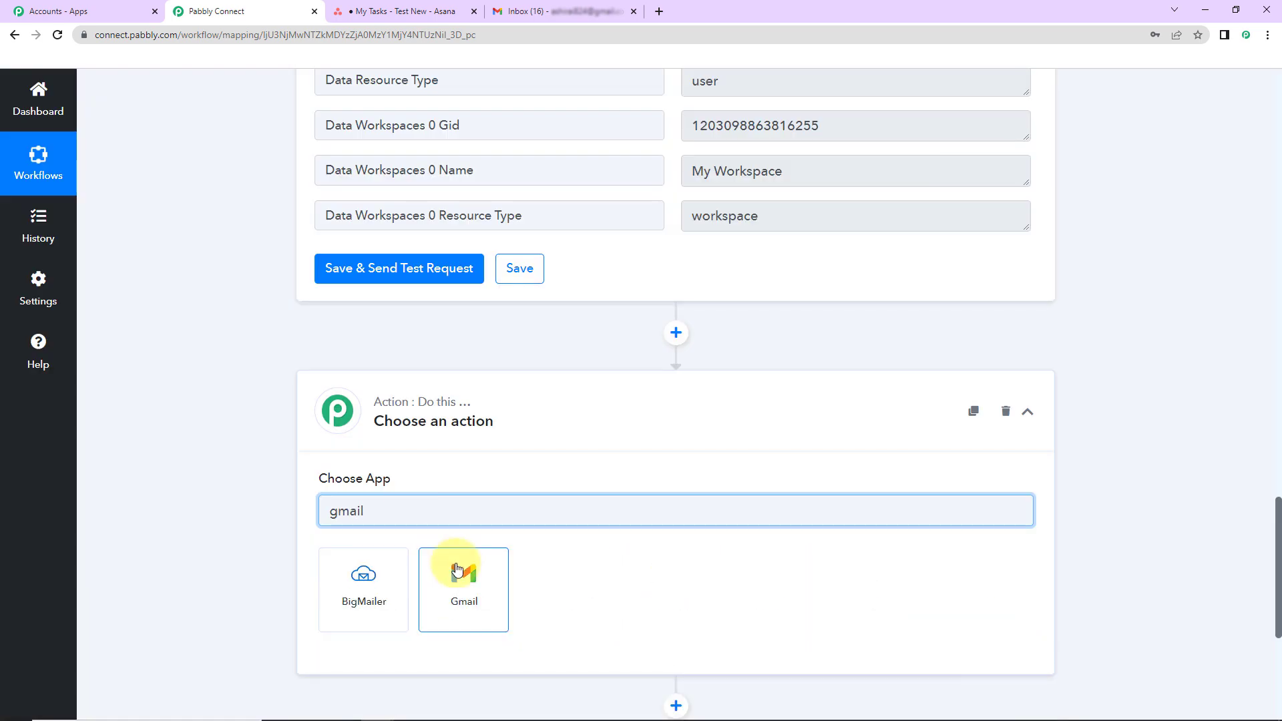
{"action": "left_click", "coordinate": [461, 575]}
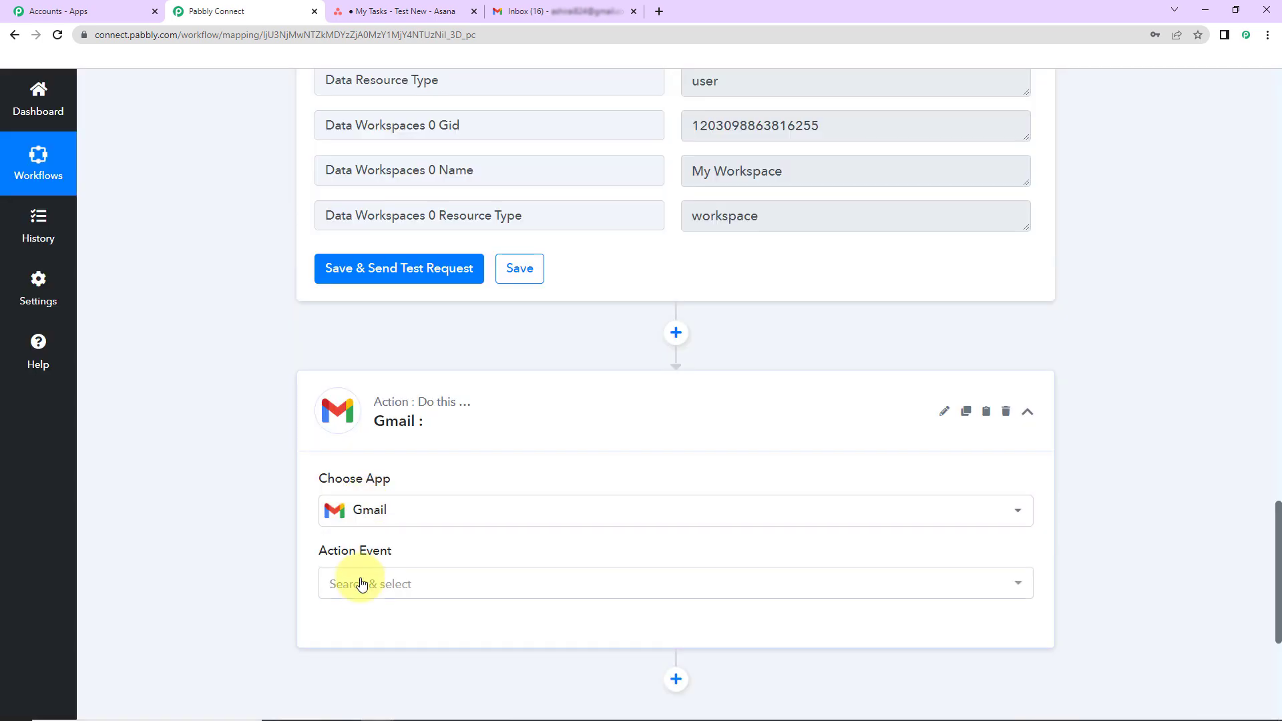
{"action": "left_click", "coordinate": [361, 585]}
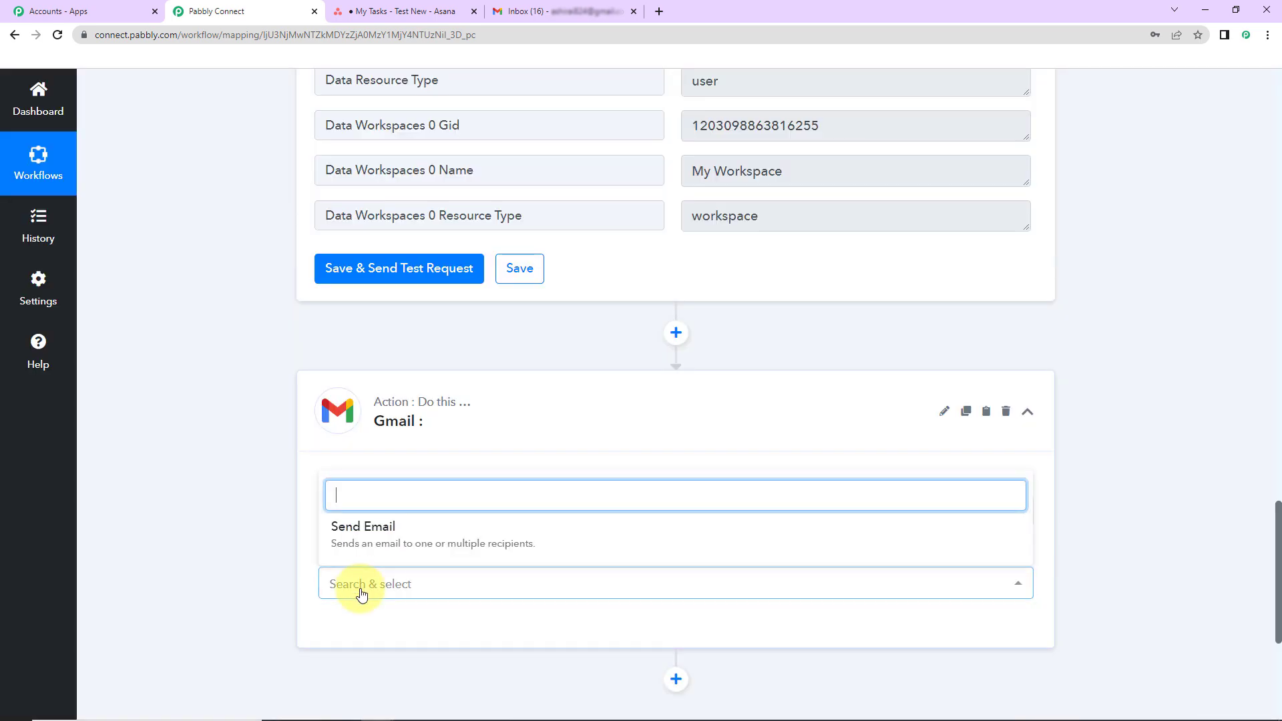
{"action": "left_click", "coordinate": [351, 527]}
Connect the Gmail action through a new connection, choosing the Google account and allowing Pabbly Connect access.
{"action": "left_click", "coordinate": [355, 631]}
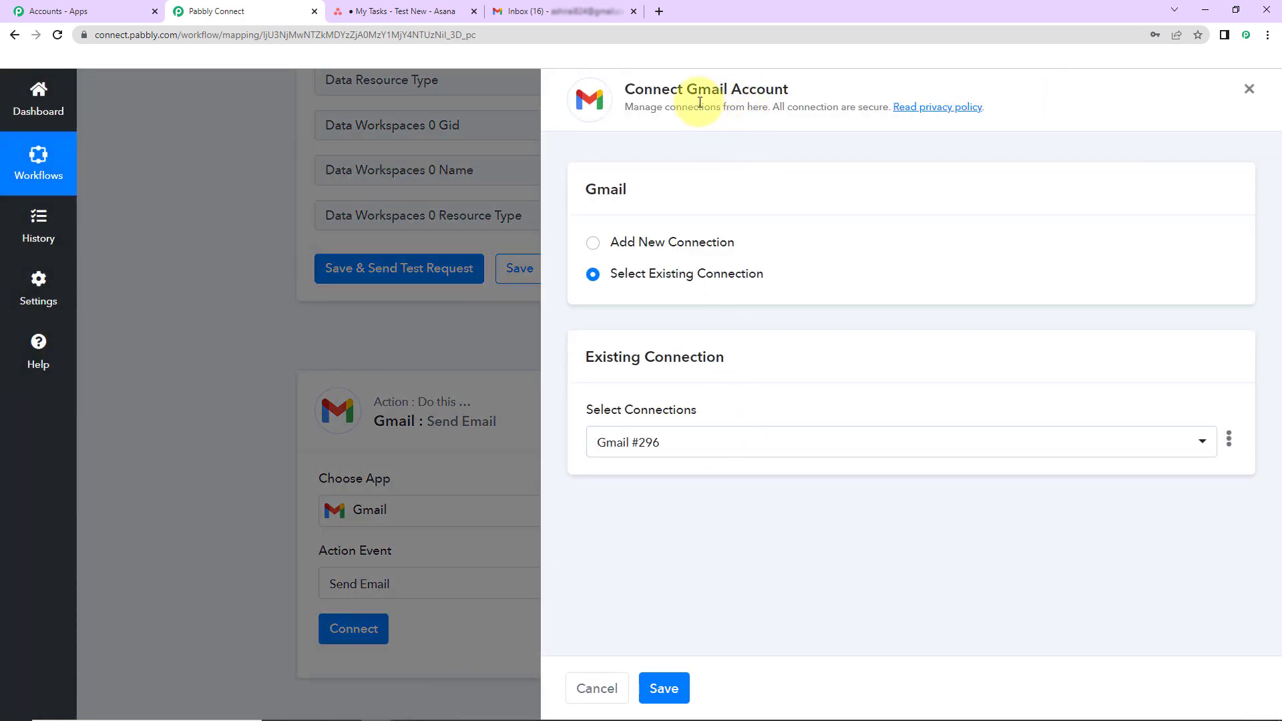
{"action": "left_click_drag", "start_coordinate": [682, 91], "coordinate": [846, 92]}
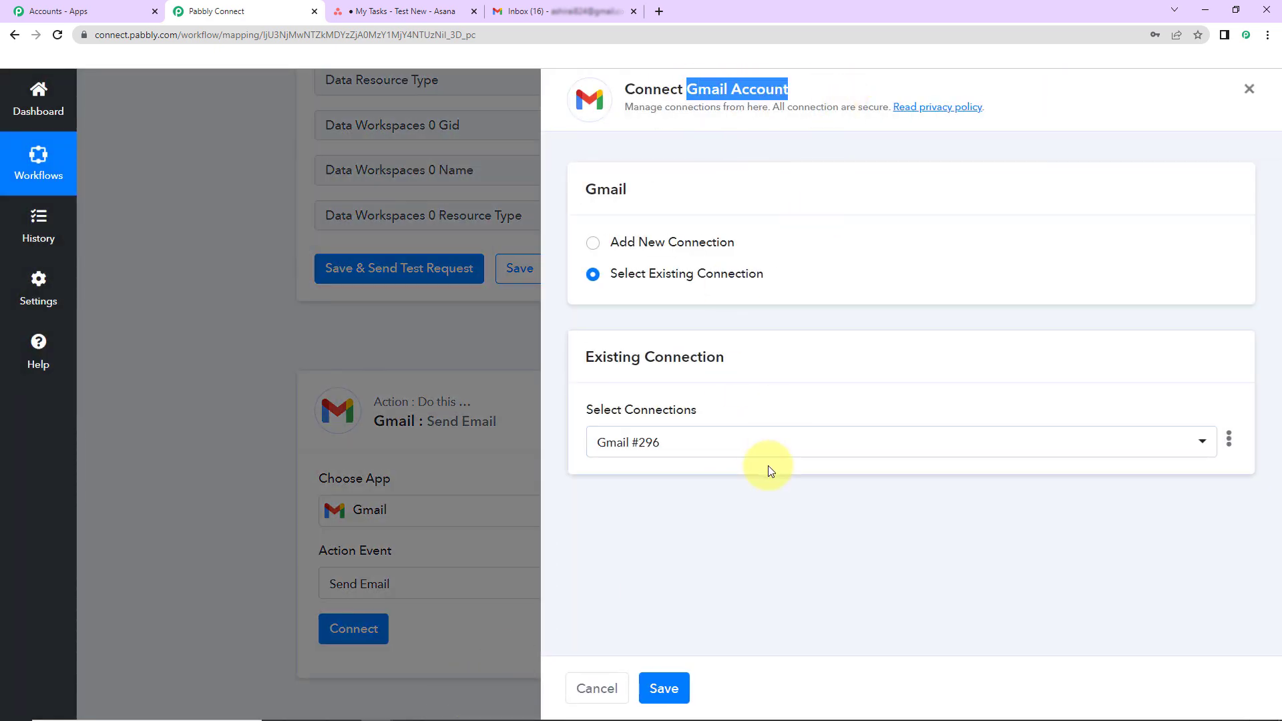
{"action": "left_click", "coordinate": [595, 249]}
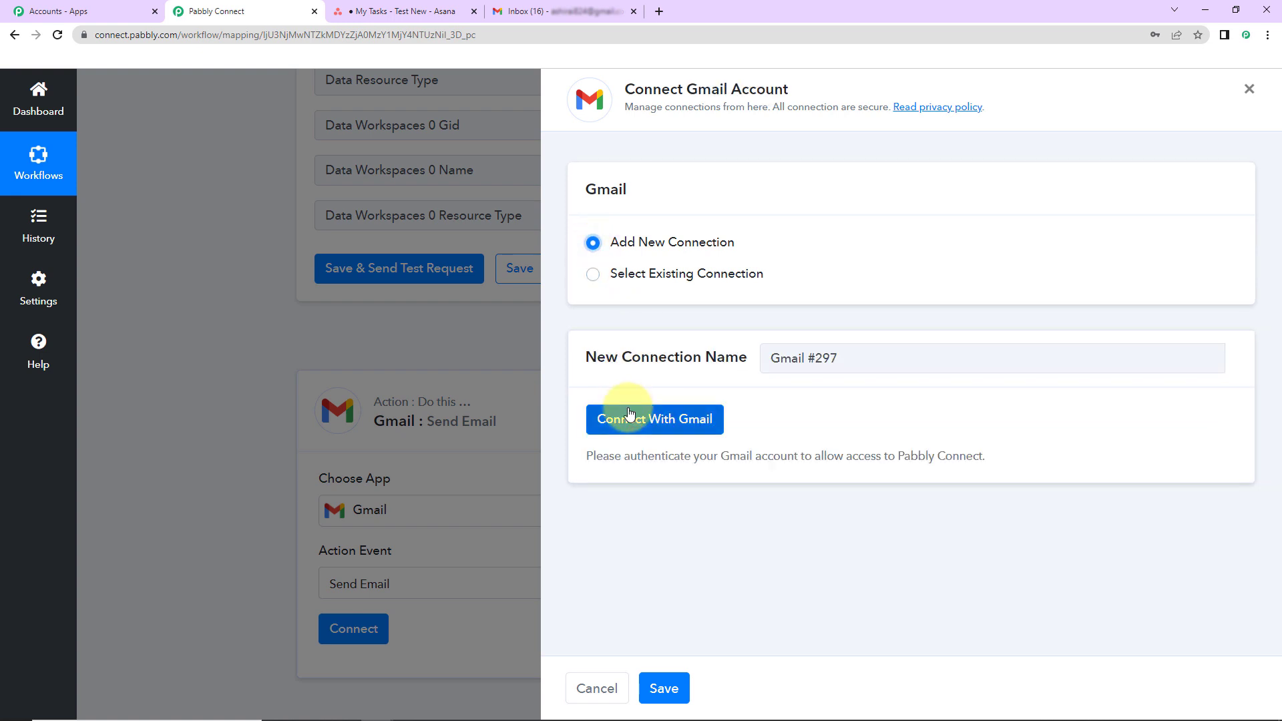
{"action": "left_click", "coordinate": [652, 419]}
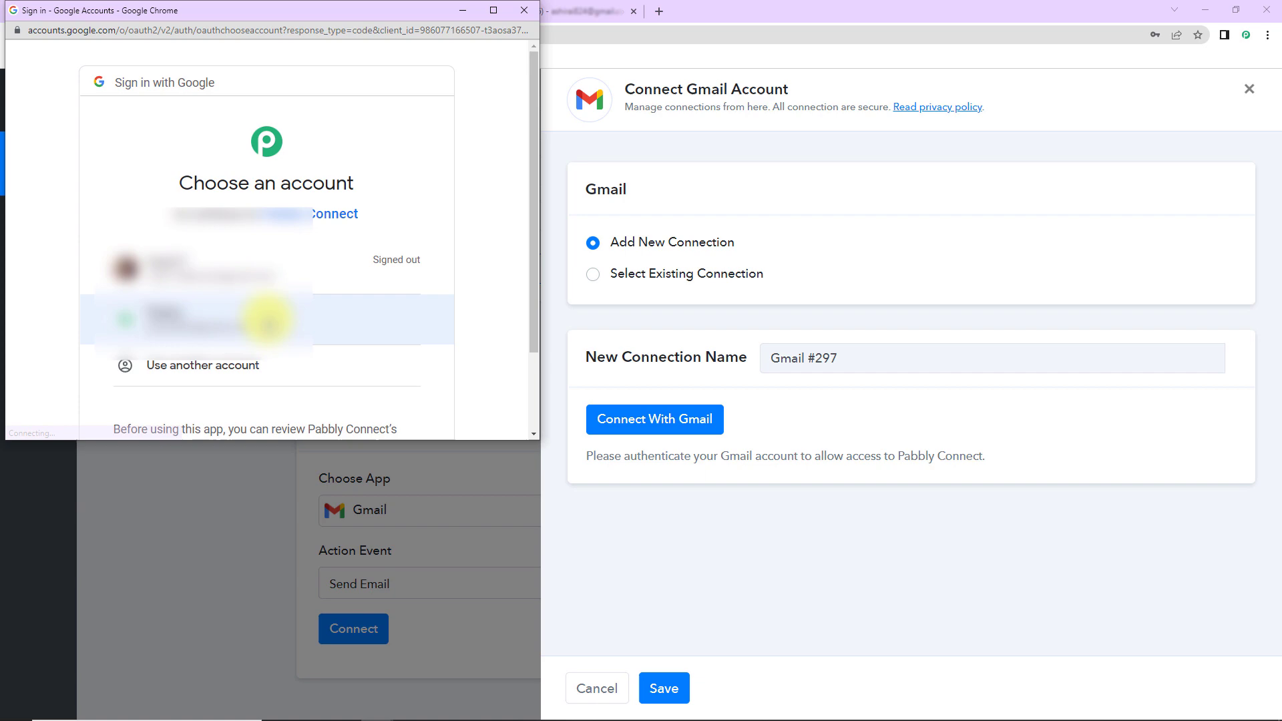
{"action": "left_click", "coordinate": [265, 323]}
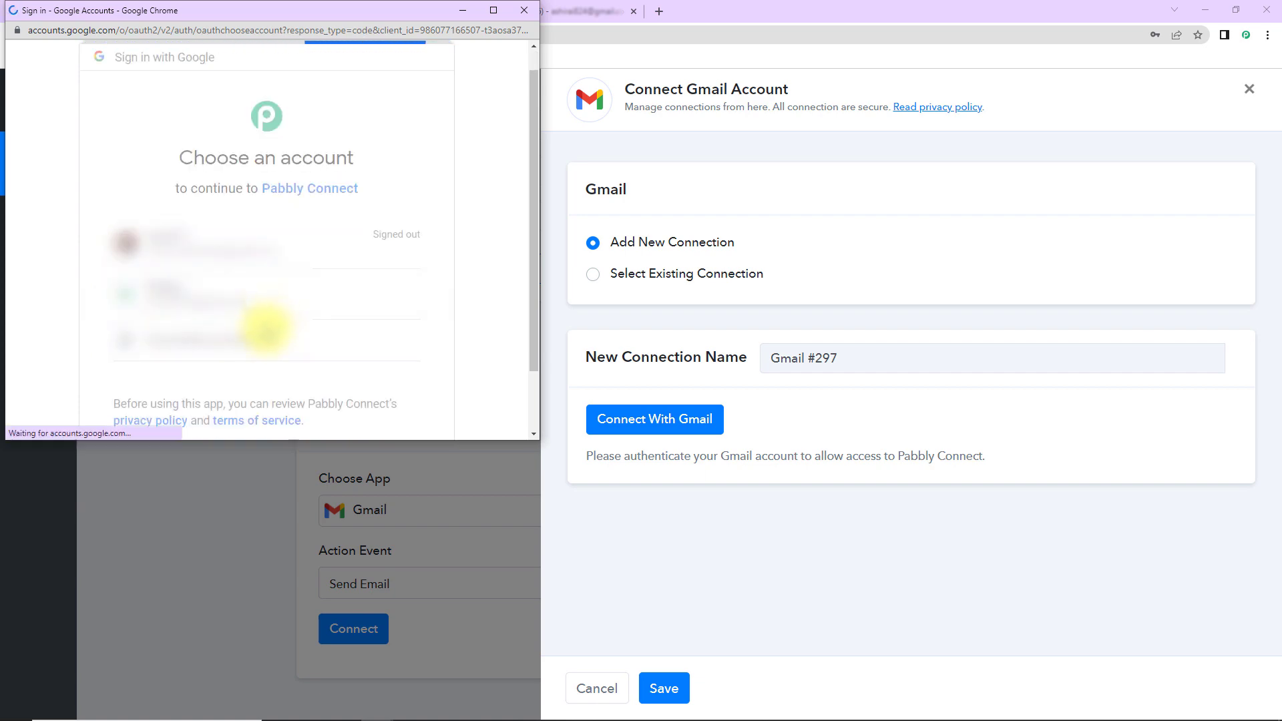
{"action": "scroll", "coordinate": [346, 343], "scroll_direction": "down", "scroll_amount": 5}
{"action": "left_click", "coordinate": [348, 329]}
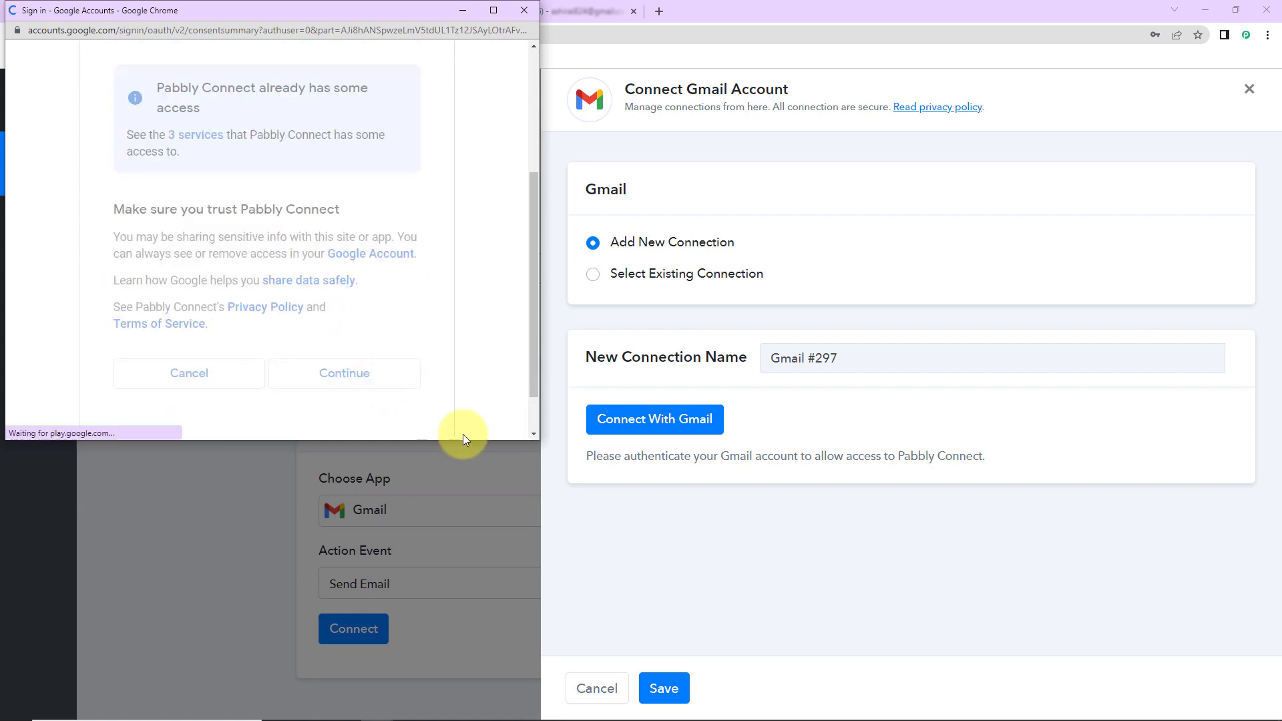
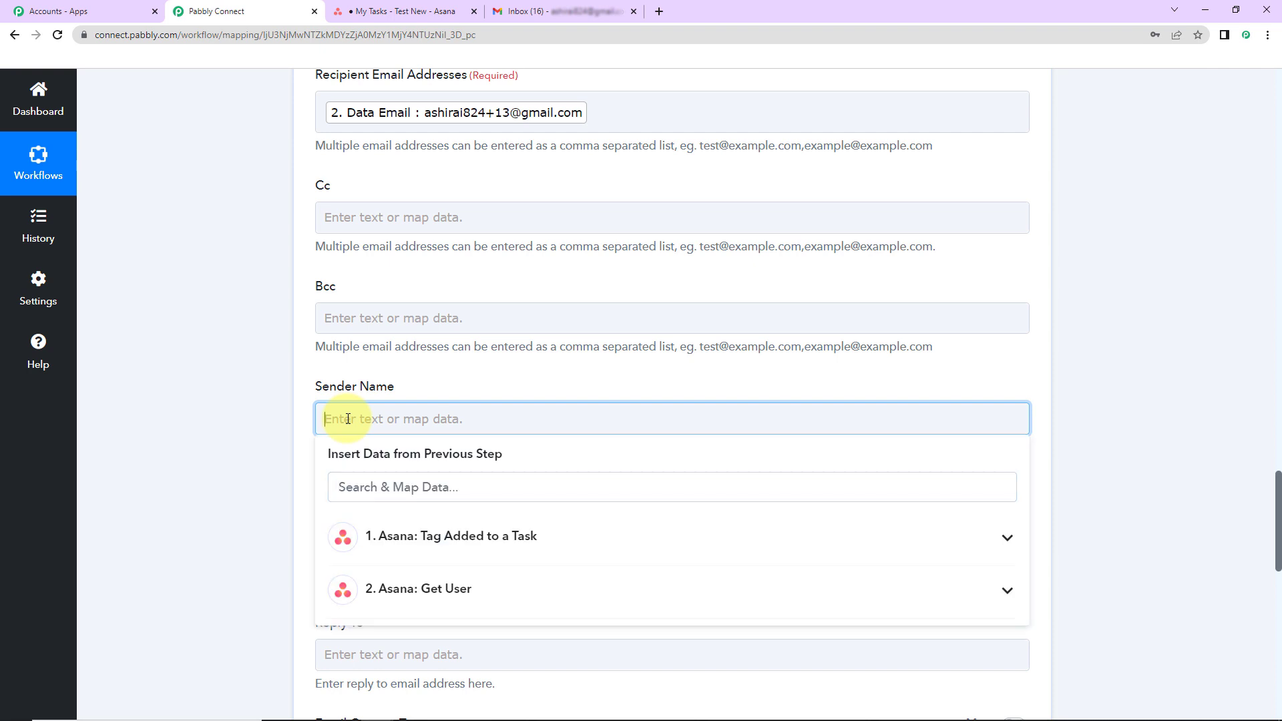
Set the email's Sender Name to Pabbly Connect and its Email Subject to "Tag Added to the Task".
{"action": "type", "text": "Pabbly Connect"}
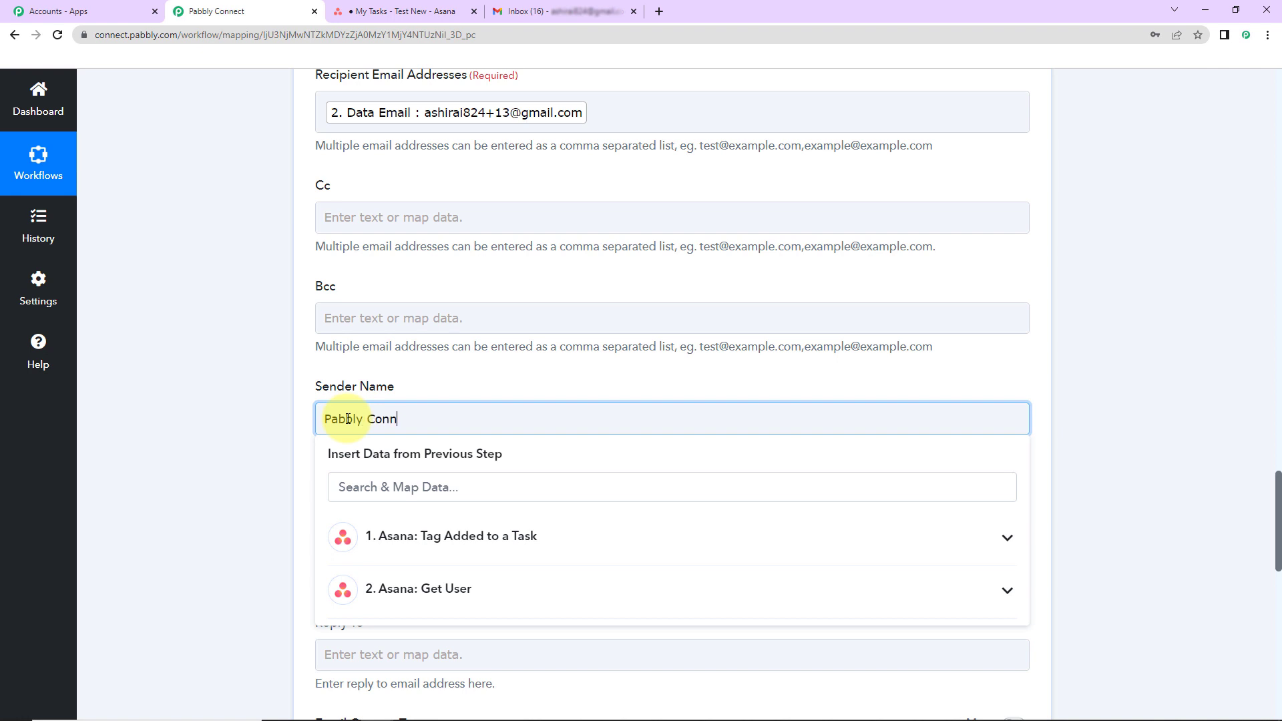
{"action": "left_click", "coordinate": [279, 402]}
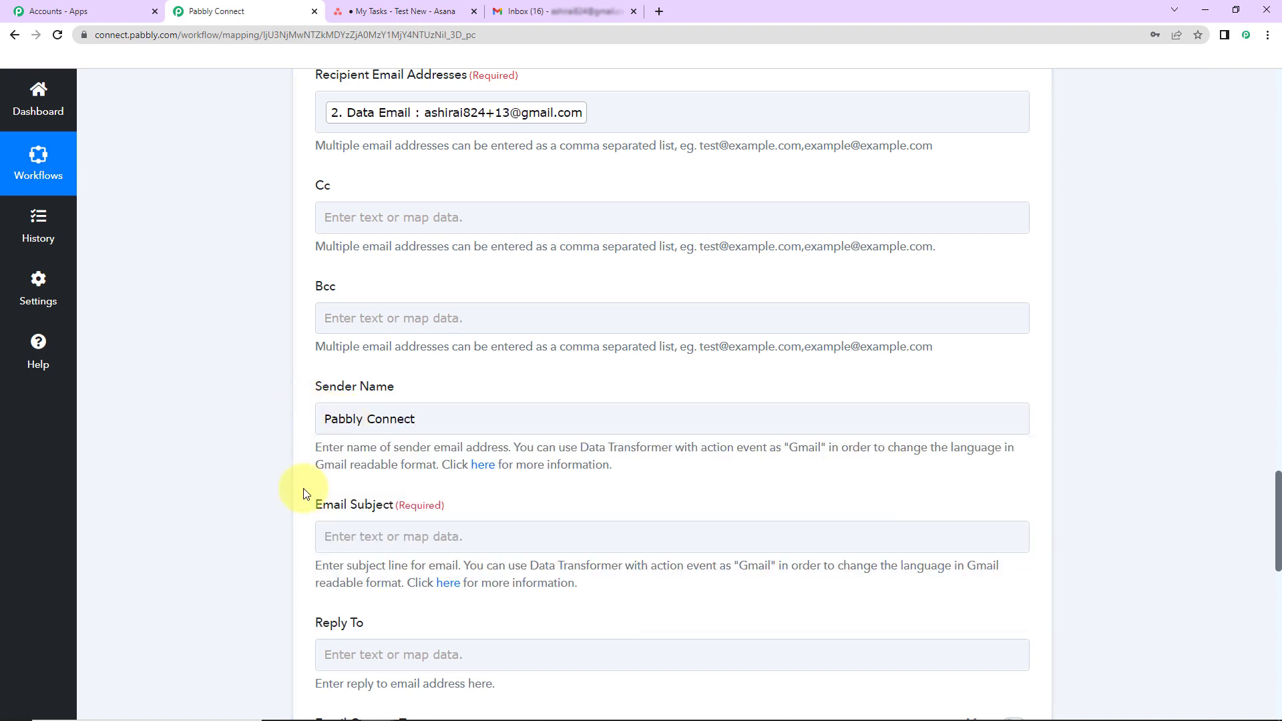
{"action": "left_click", "coordinate": [406, 535]}
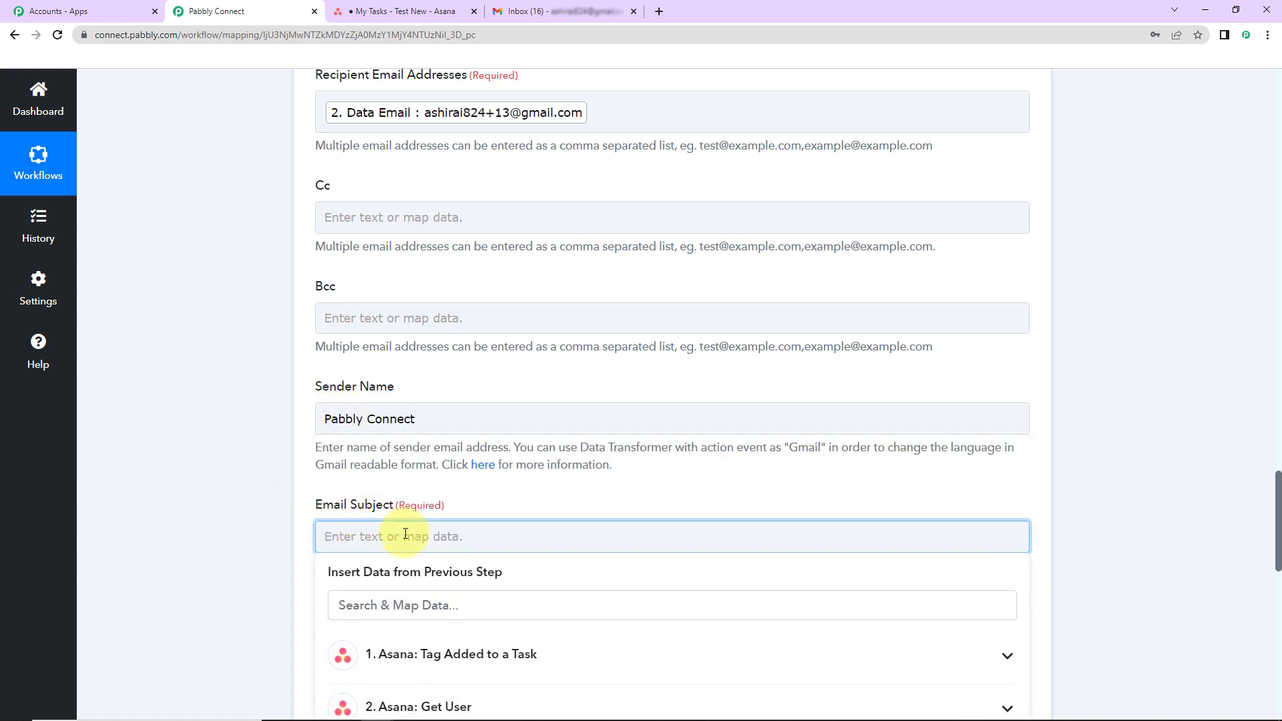
{"action": "type", "text": "Tag Added"}
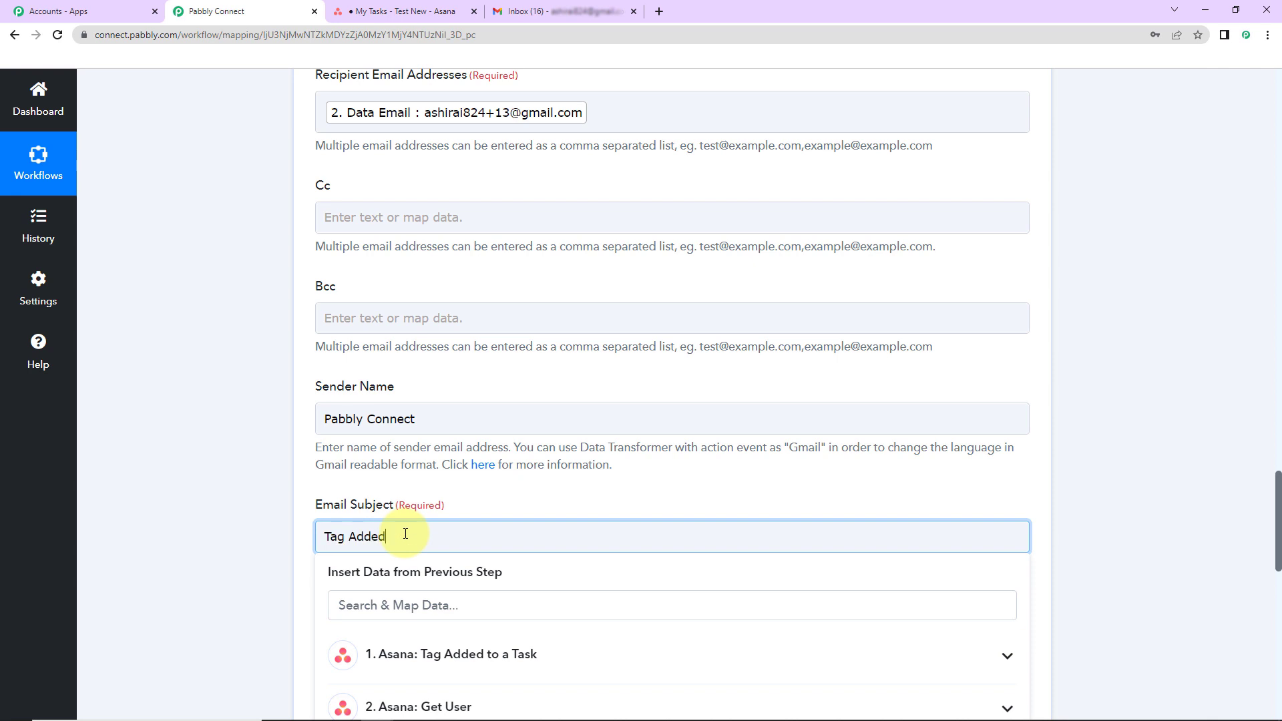
{"action": "type", "text": " to the Task"}
{"action": "left_click", "coordinate": [226, 509]}
{"action": "scroll", "coordinate": [225, 509], "scroll_direction": "down", "scroll_amount": 5}
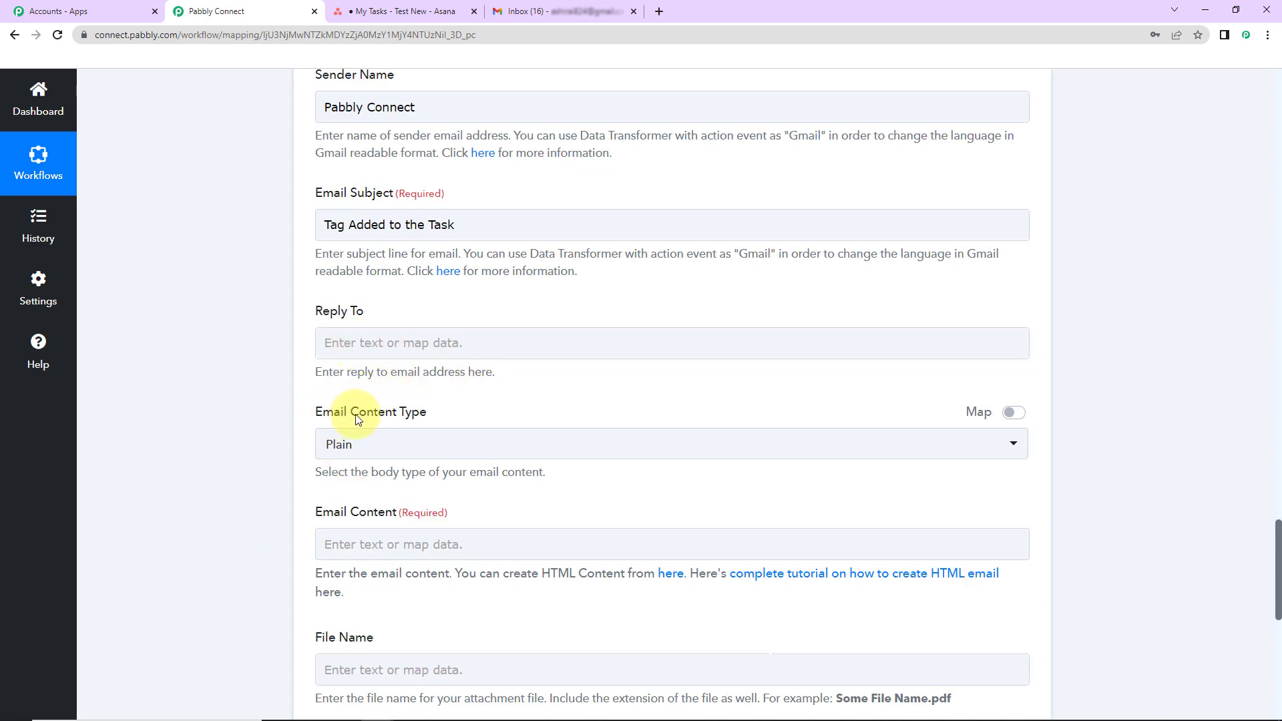
Start the Email Content with "Dear", the mapped Res2 Data Assignee Name from the Asana trigger and a comma, followed by a new line.
{"action": "scroll", "coordinate": [363, 475], "scroll_direction": "down", "scroll_amount": 2}
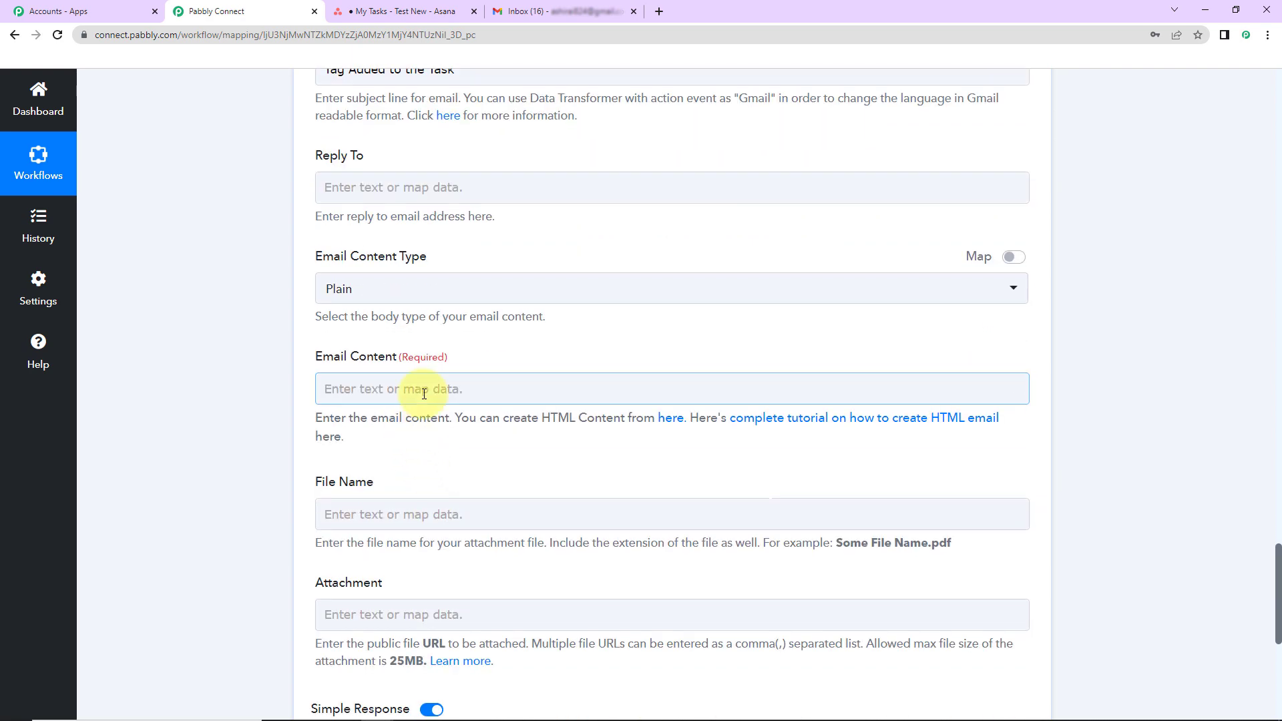
{"action": "left_click", "coordinate": [424, 393]}
{"action": "left_click", "coordinate": [238, 442]}
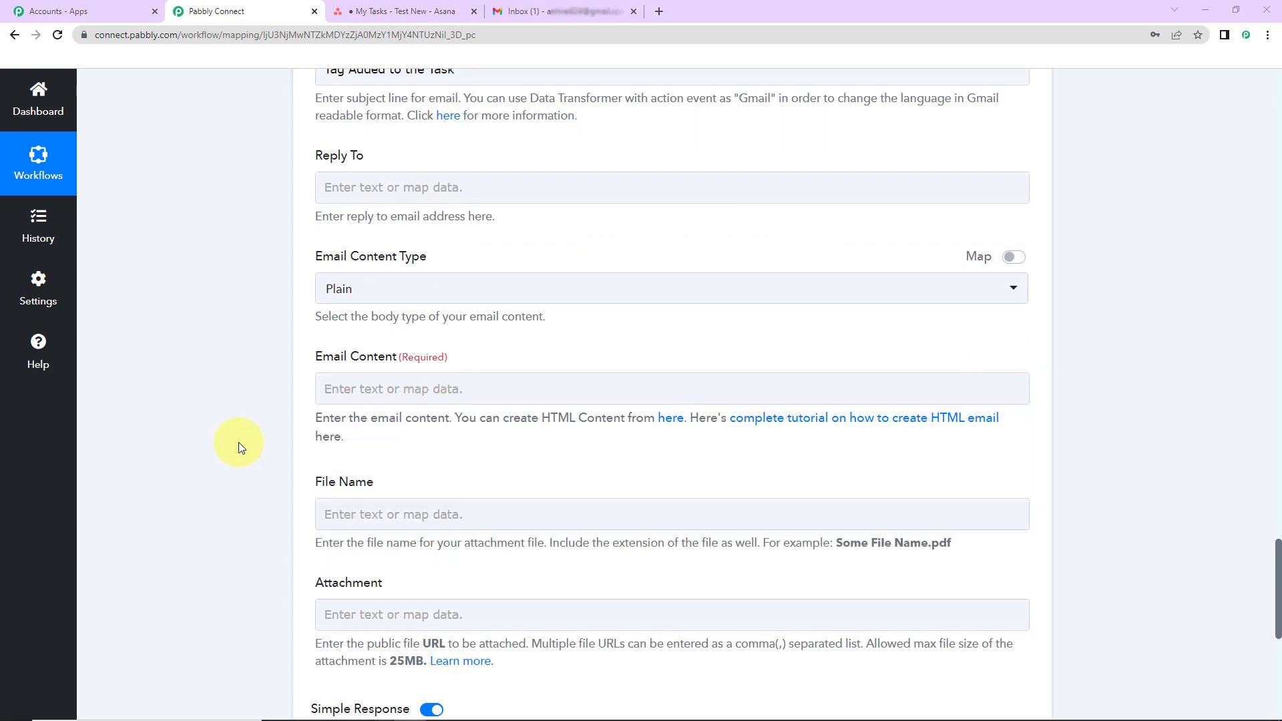
{"action": "left_click", "coordinate": [371, 389]}
{"action": "type", "text": "Dear"}
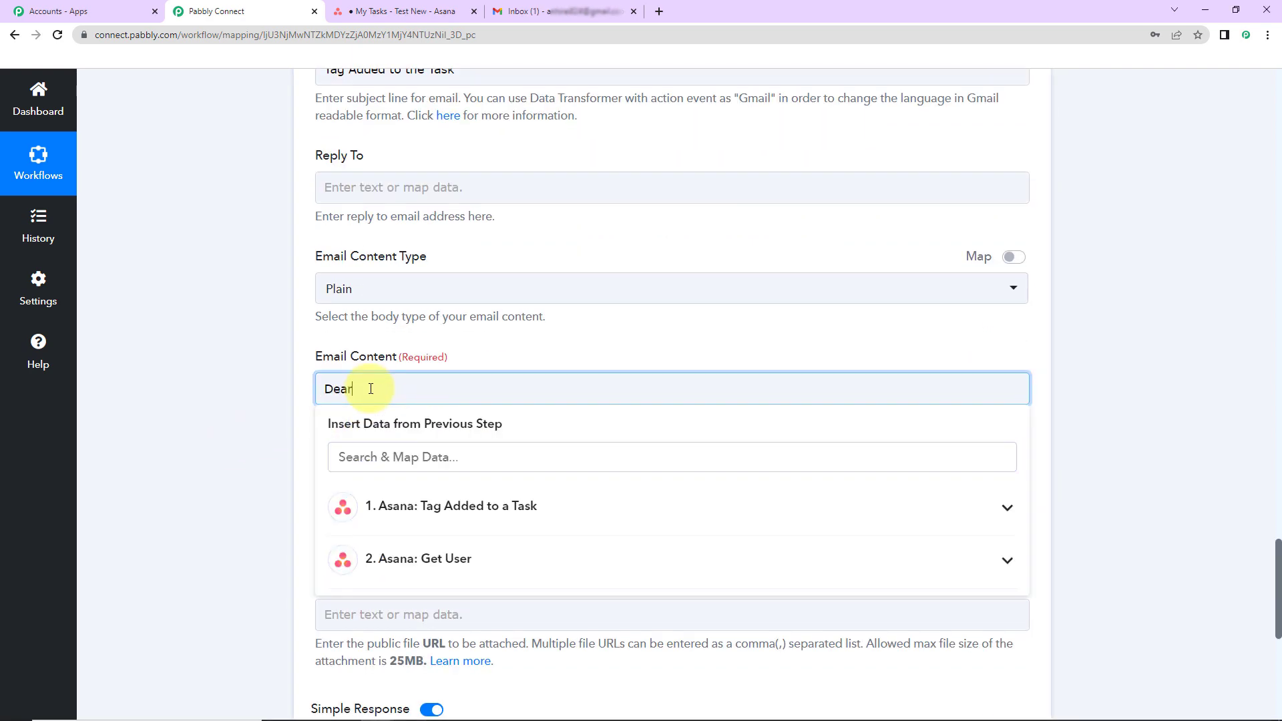
{"action": "left_click", "coordinate": [588, 514]}
{"action": "left_click", "coordinate": [581, 628]}
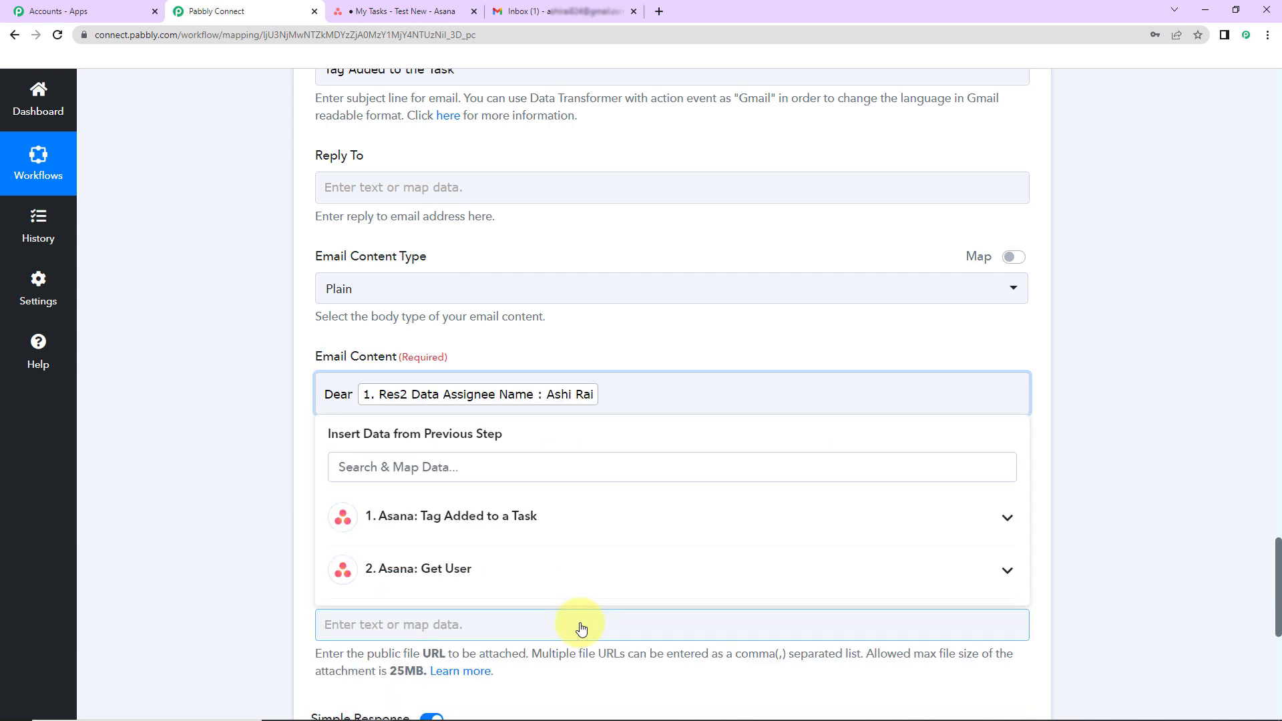
{"action": "type", "text": ","}
{"action": "key", "text": "Return"}
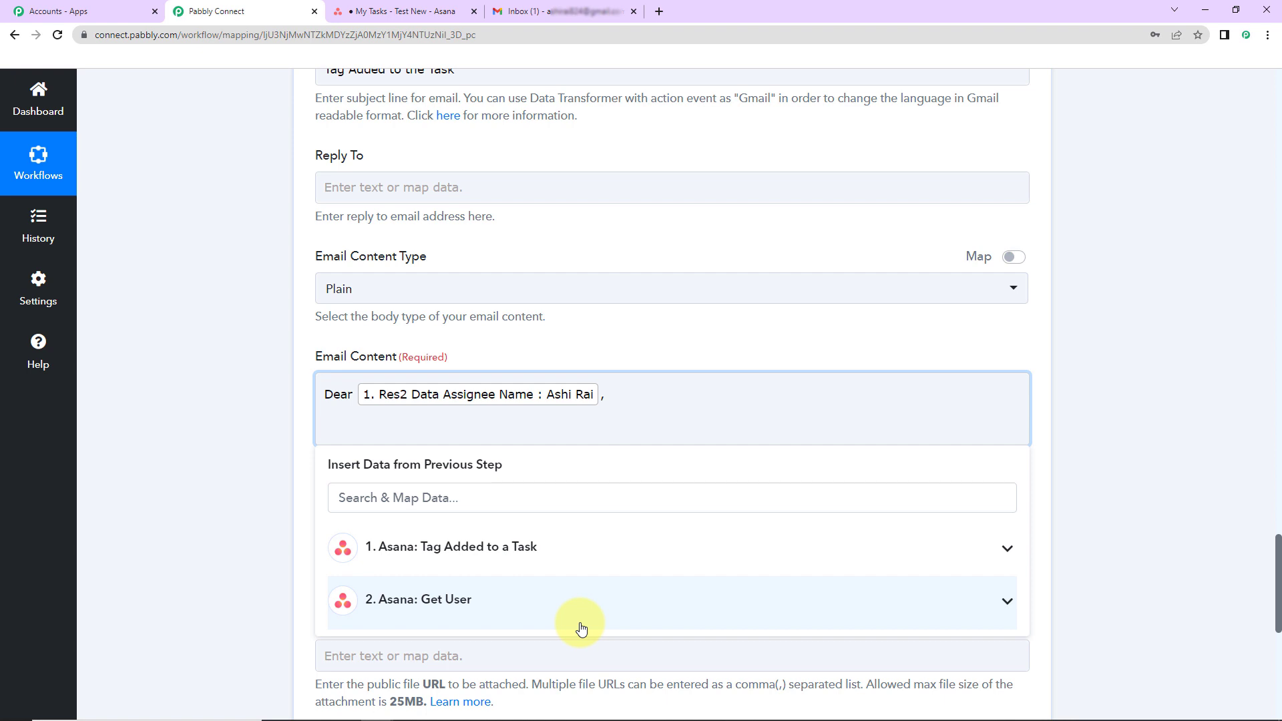
Add the text "We have successfully added a tag" to the Email Content, followed by the trigger's Res2 Data Tags 0 Name in single quotes.
{"action": "type", "text": "We have successfully added a tag"}
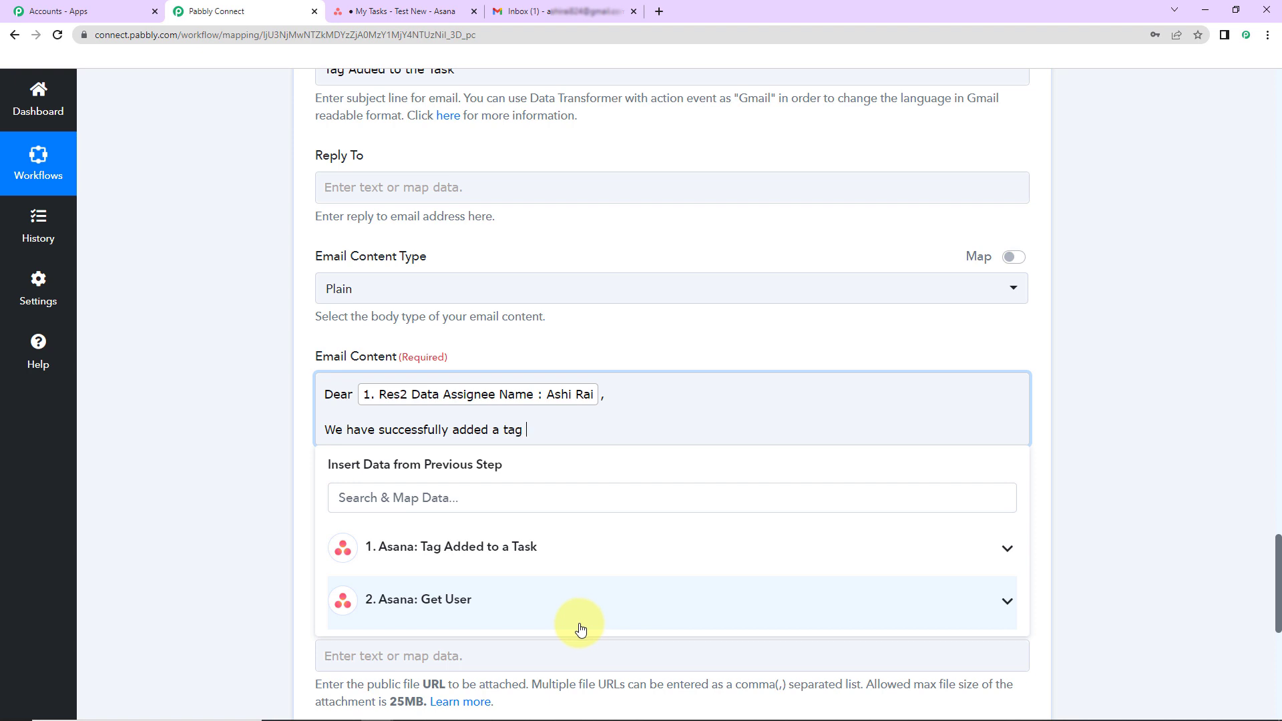
{"action": "left_click", "coordinate": [498, 553]}
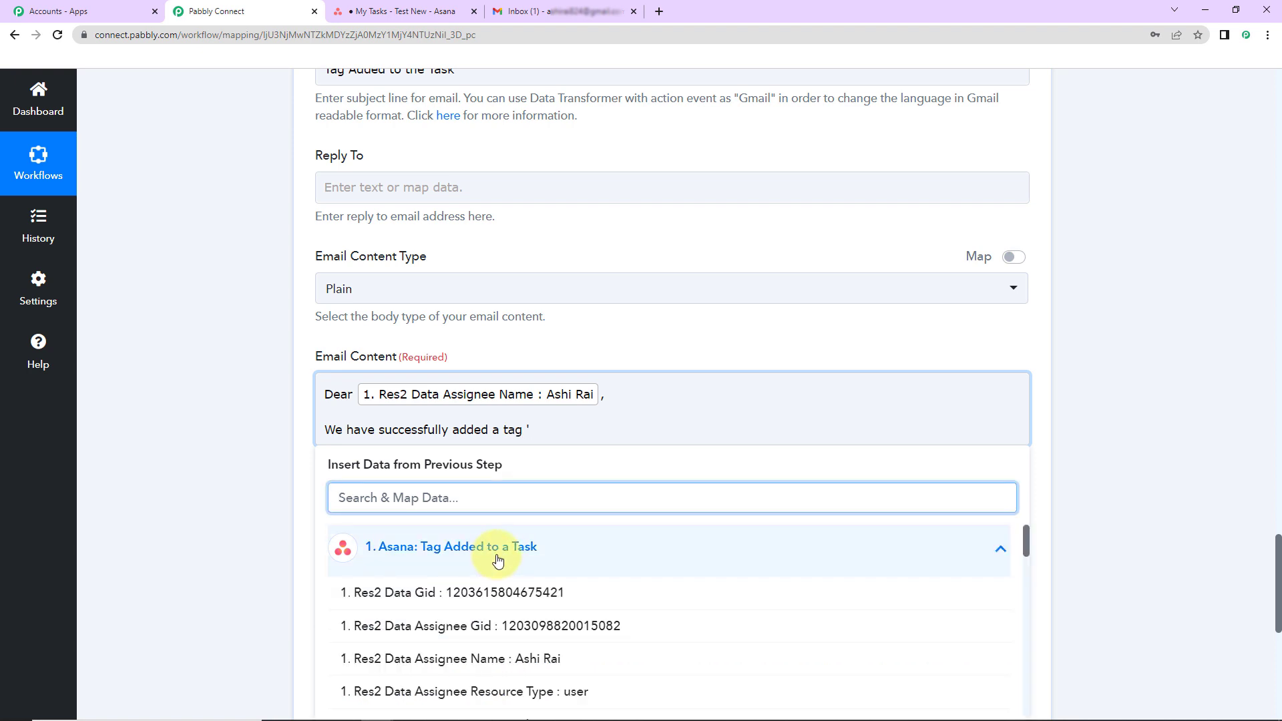
{"action": "type", "text": "tag"}
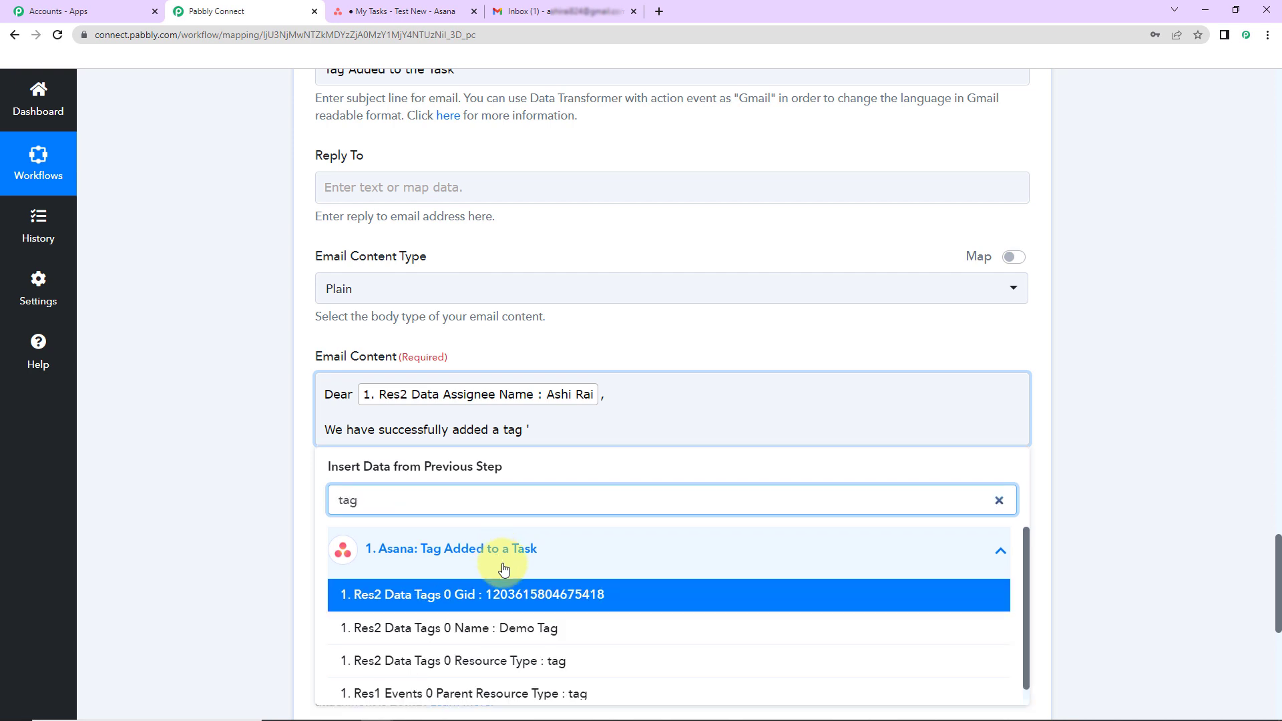
{"action": "left_click", "coordinate": [518, 545]}
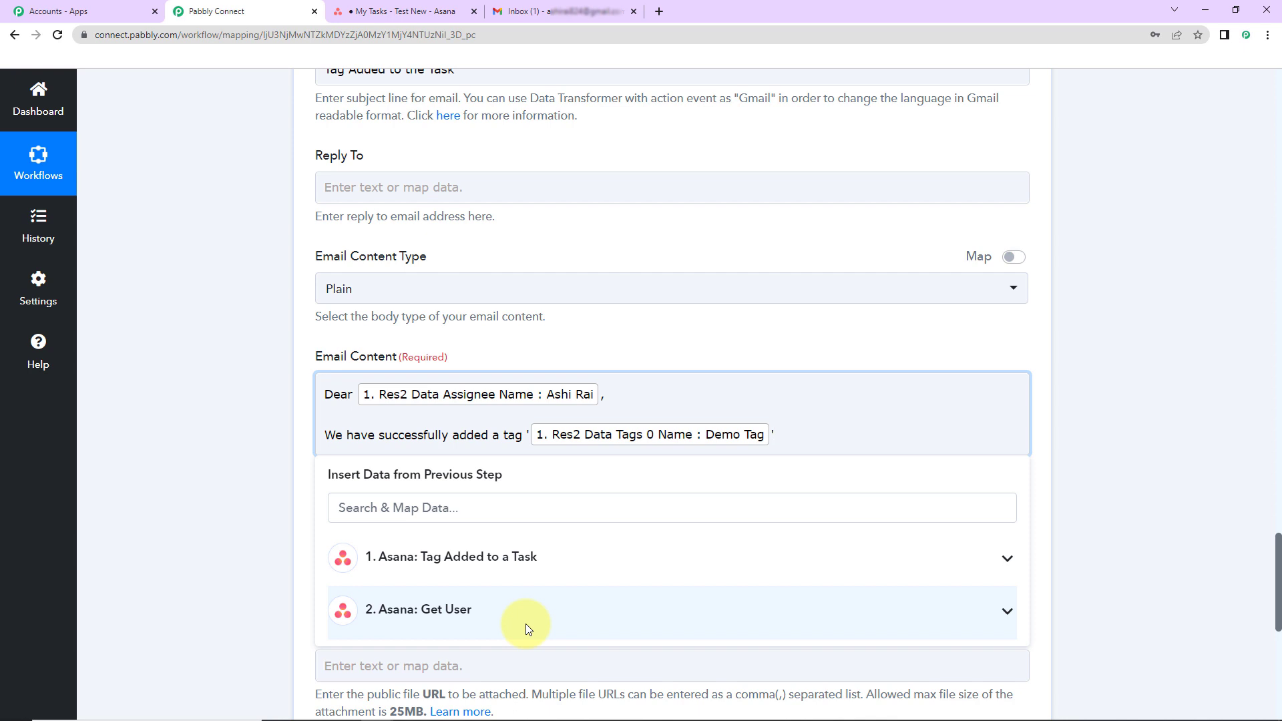
Complete the sentence with "to the task", the mapped Res2 Data Name and a period, and close the email with "Regards" on a new line.
{"action": "type", "text": "' to the task"}
{"action": "left_click", "coordinate": [512, 560]}
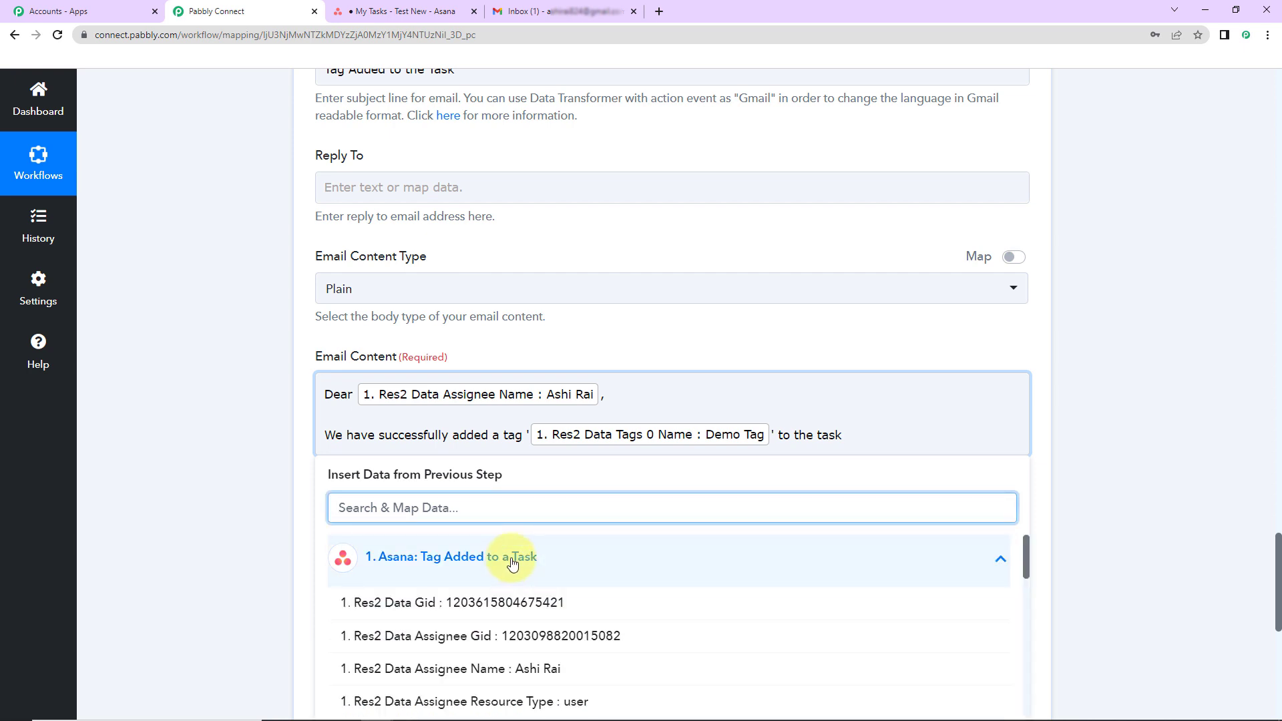
{"action": "type", "text": "test"}
{"action": "left_click", "coordinate": [521, 605]}
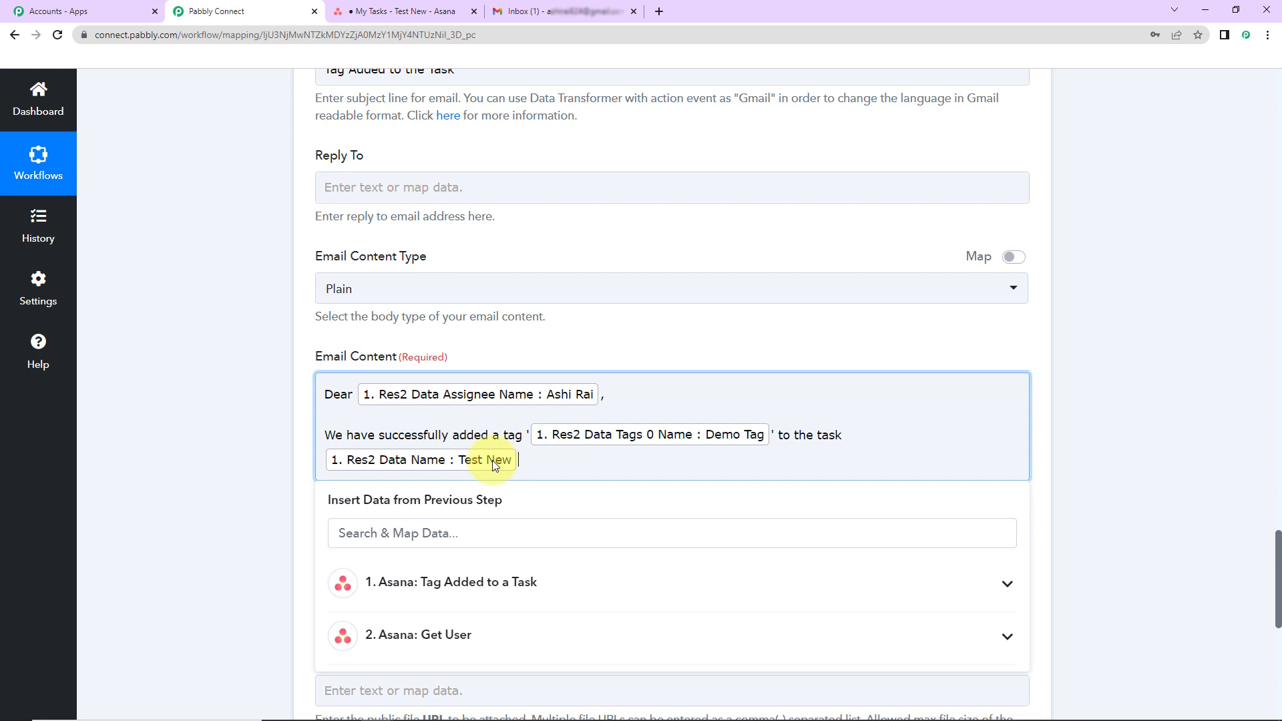
{"action": "type", "text": "."}
{"action": "key", "text": "Return"}
{"action": "type", "text": "Re"}
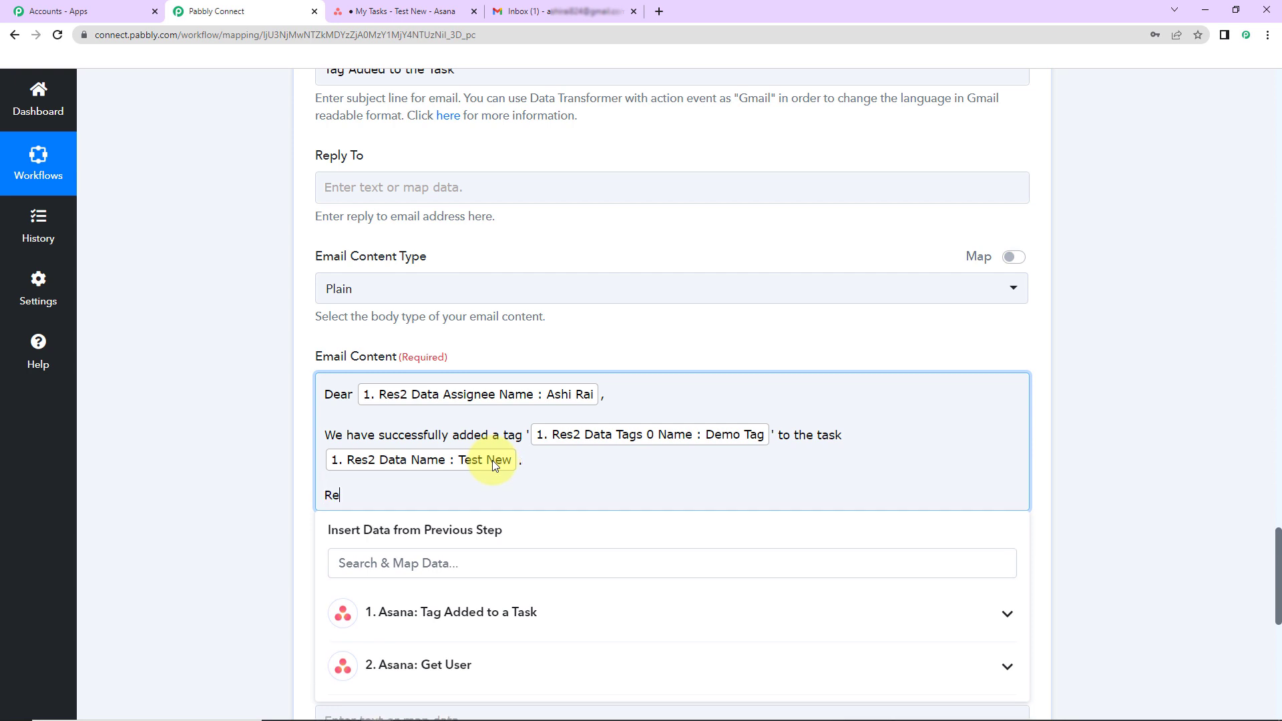
{"action": "type", "text": "gards"}
{"action": "left_click", "coordinate": [269, 418]}
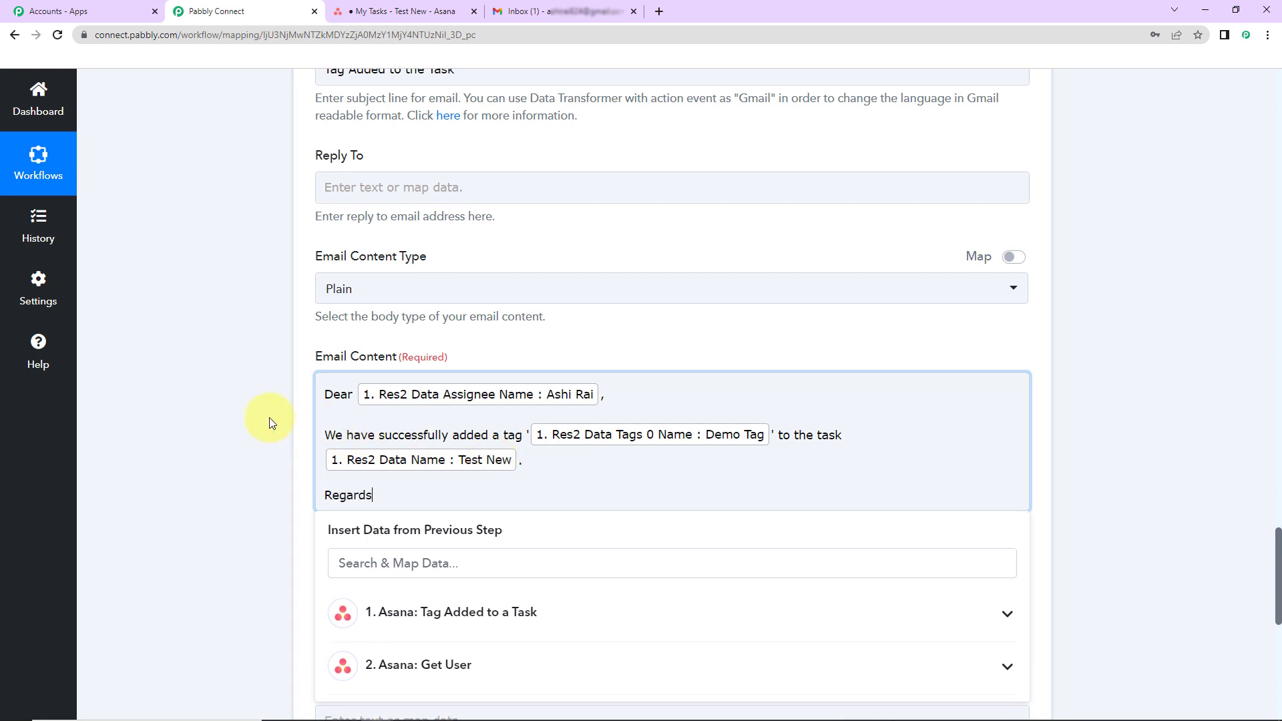
Leave File Name and Attachment empty, and save the Gmail action with a test request.
{"action": "scroll", "coordinate": [269, 418], "scroll_direction": "down", "scroll_amount": 5}
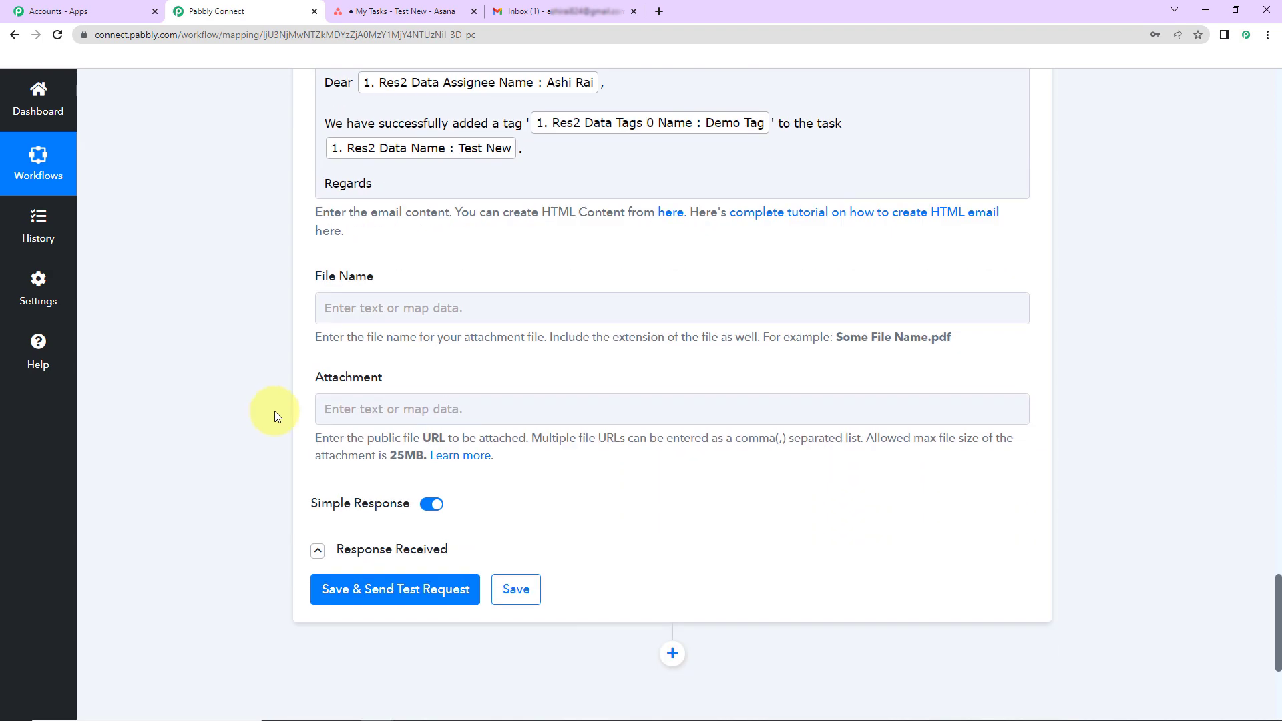
{"action": "left_click", "coordinate": [359, 304]}
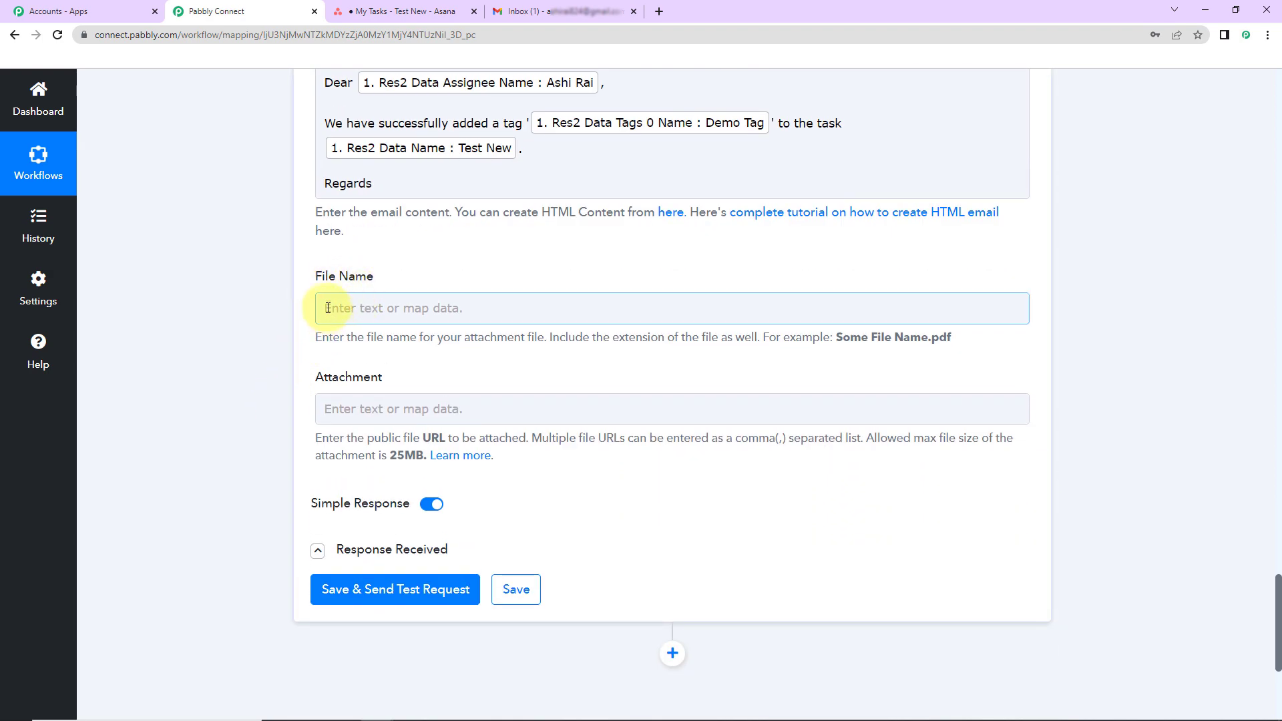
{"action": "left_click", "coordinate": [326, 408]}
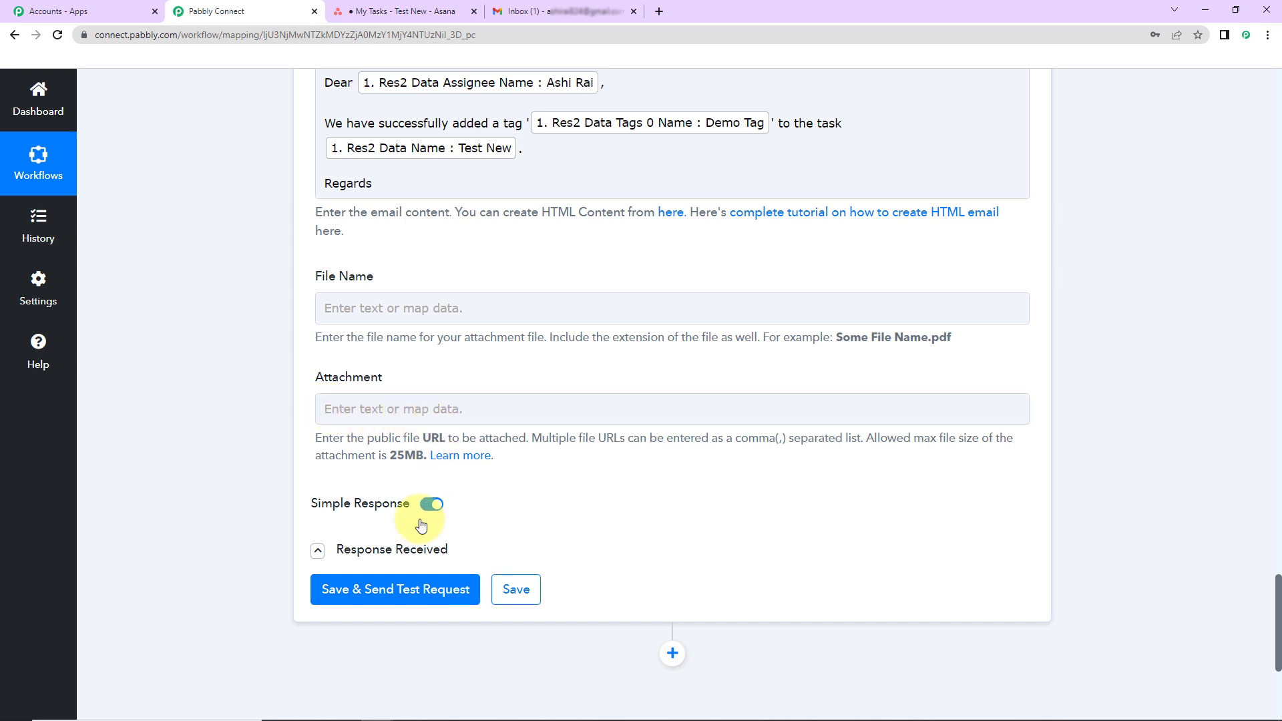
{"action": "left_click", "coordinate": [356, 594]}
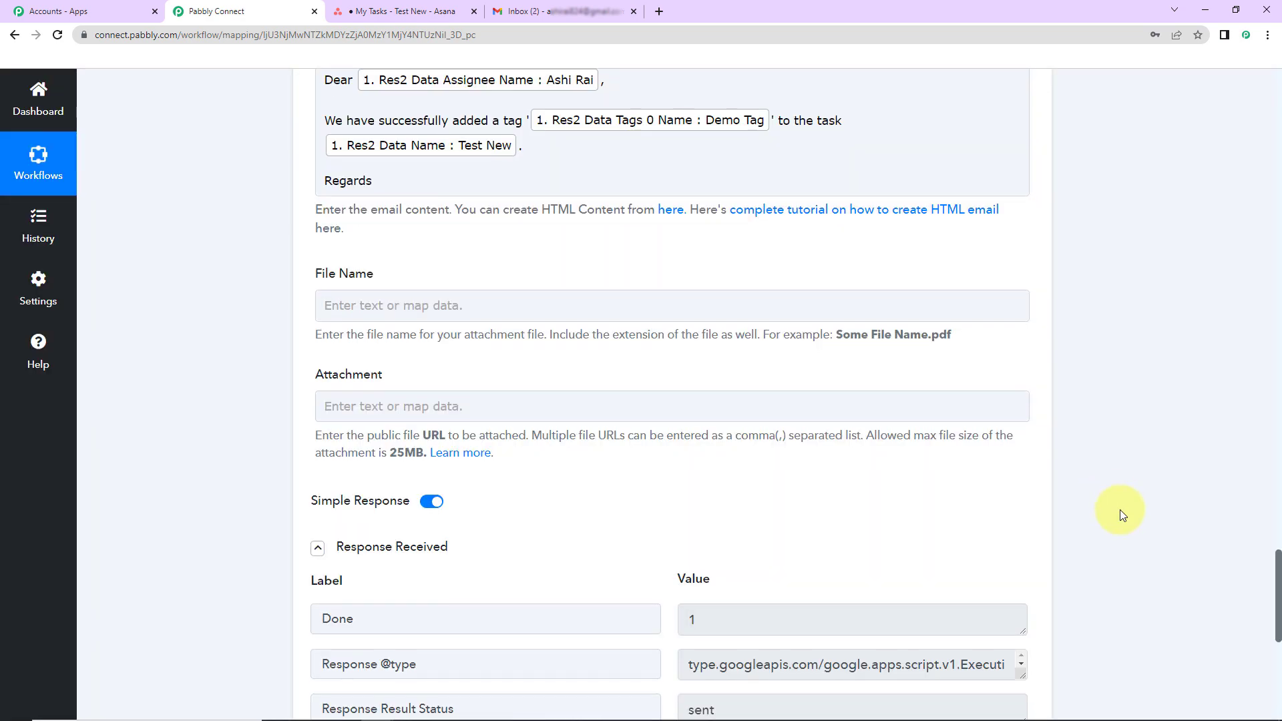
Check the Response Result Status of the test and open the received "Tag Added to the Task" email in Gmail.
{"action": "scroll", "coordinate": [1120, 511], "scroll_direction": "down", "scroll_amount": 5}
{"action": "left_click_drag", "start_coordinate": [686, 401], "coordinate": [741, 400]}
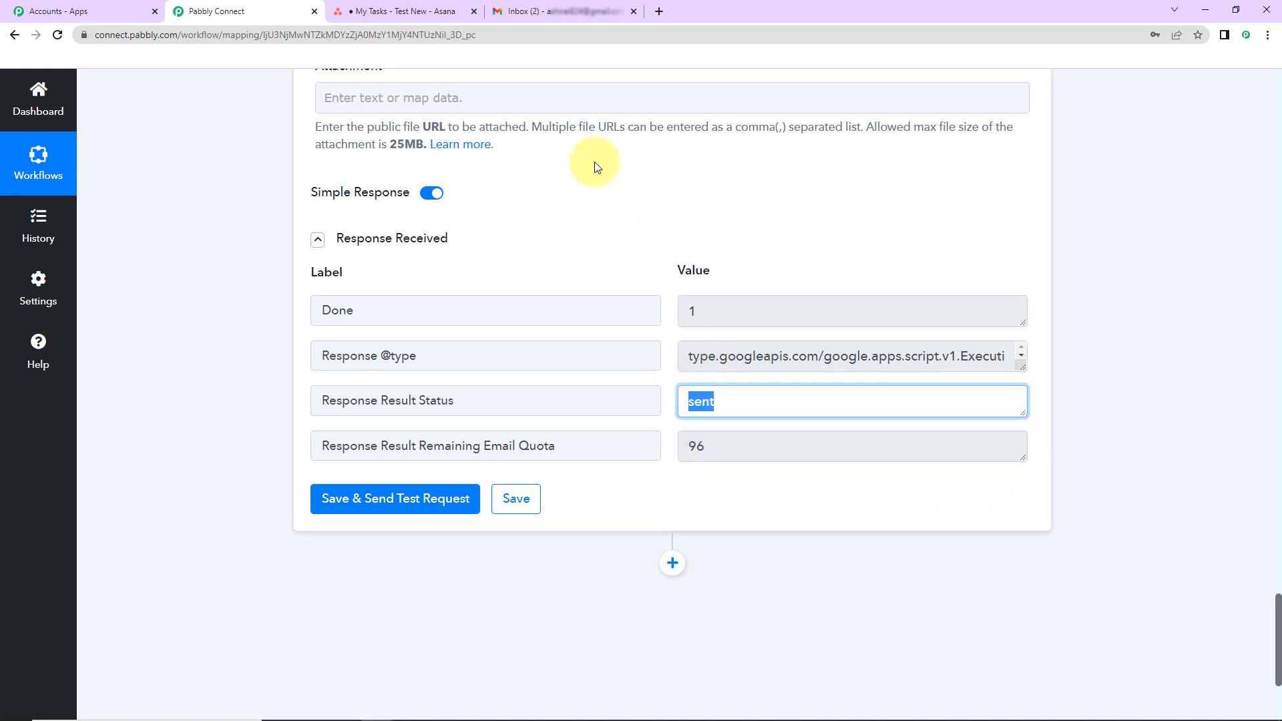
{"action": "left_click", "coordinate": [560, 11]}
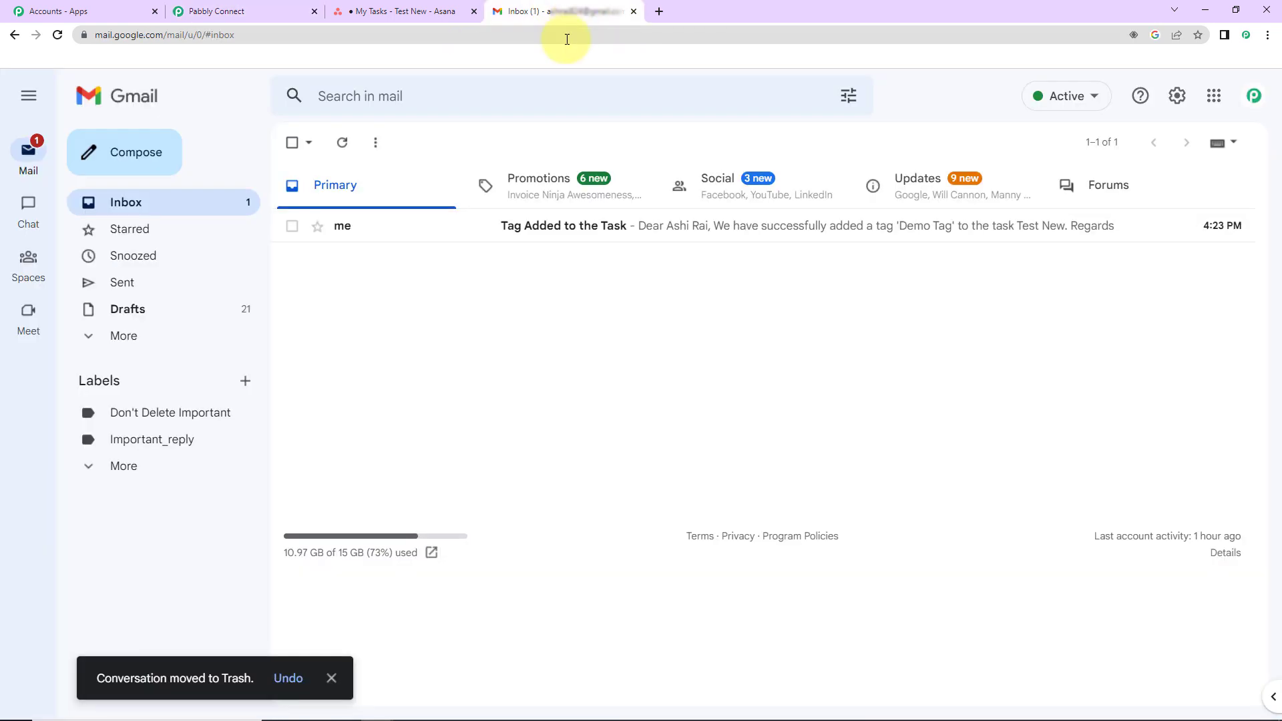
{"action": "left_click", "coordinate": [635, 230]}
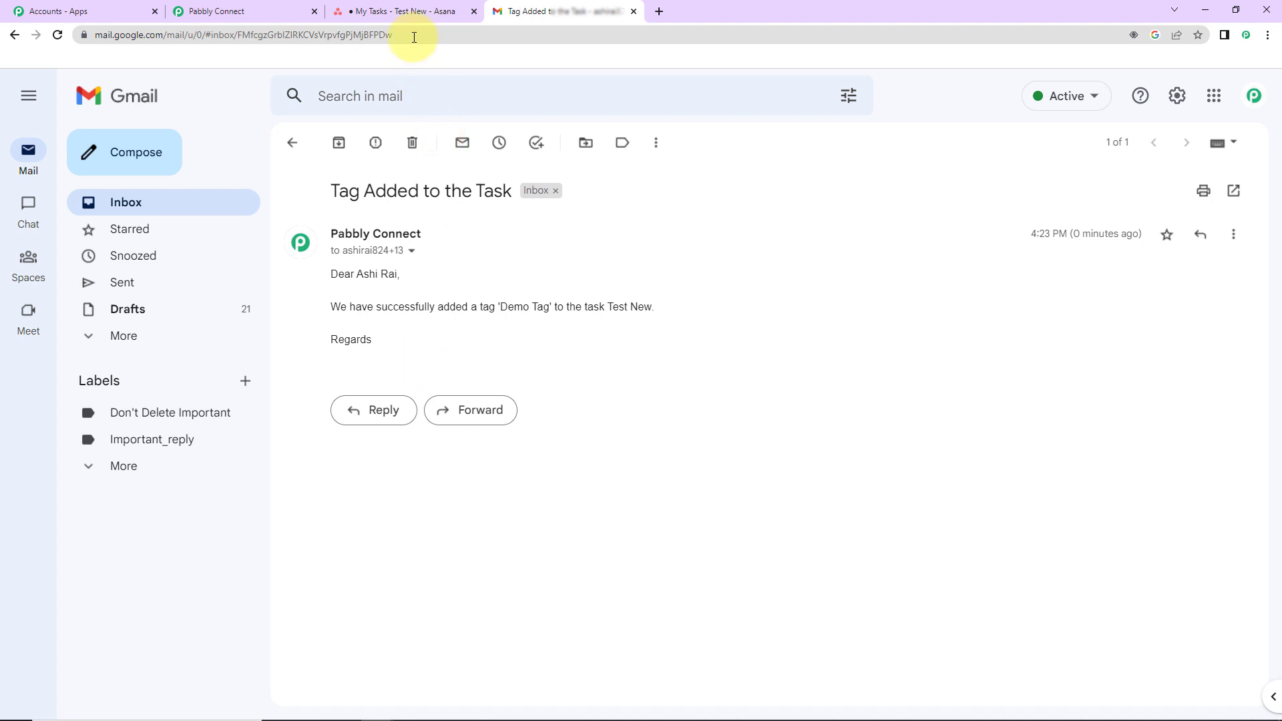
Switch to Asana, add the Demo Tag to the New Test task and close the task details.
{"action": "left_click", "coordinate": [411, 12]}
{"action": "left_click", "coordinate": [274, 308]}
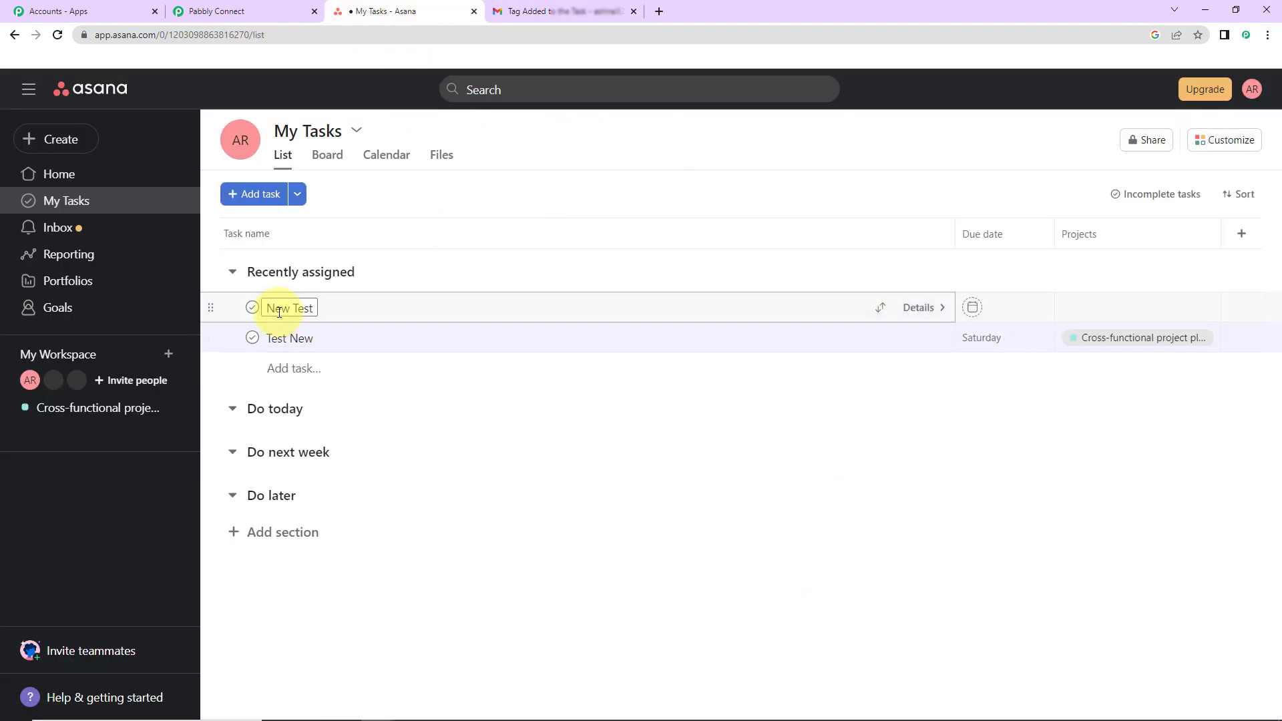
{"action": "left_click", "coordinate": [925, 311]}
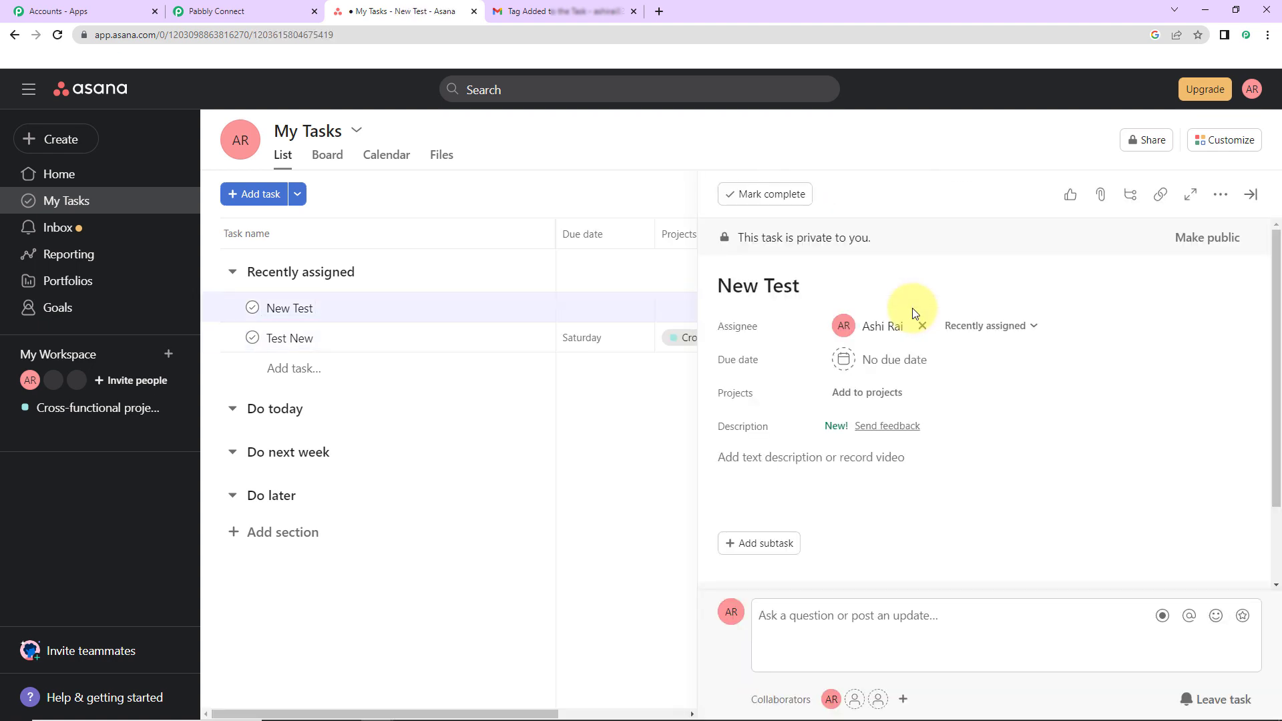
{"action": "key", "text": "Tab"}
{"action": "key", "text": "t"}
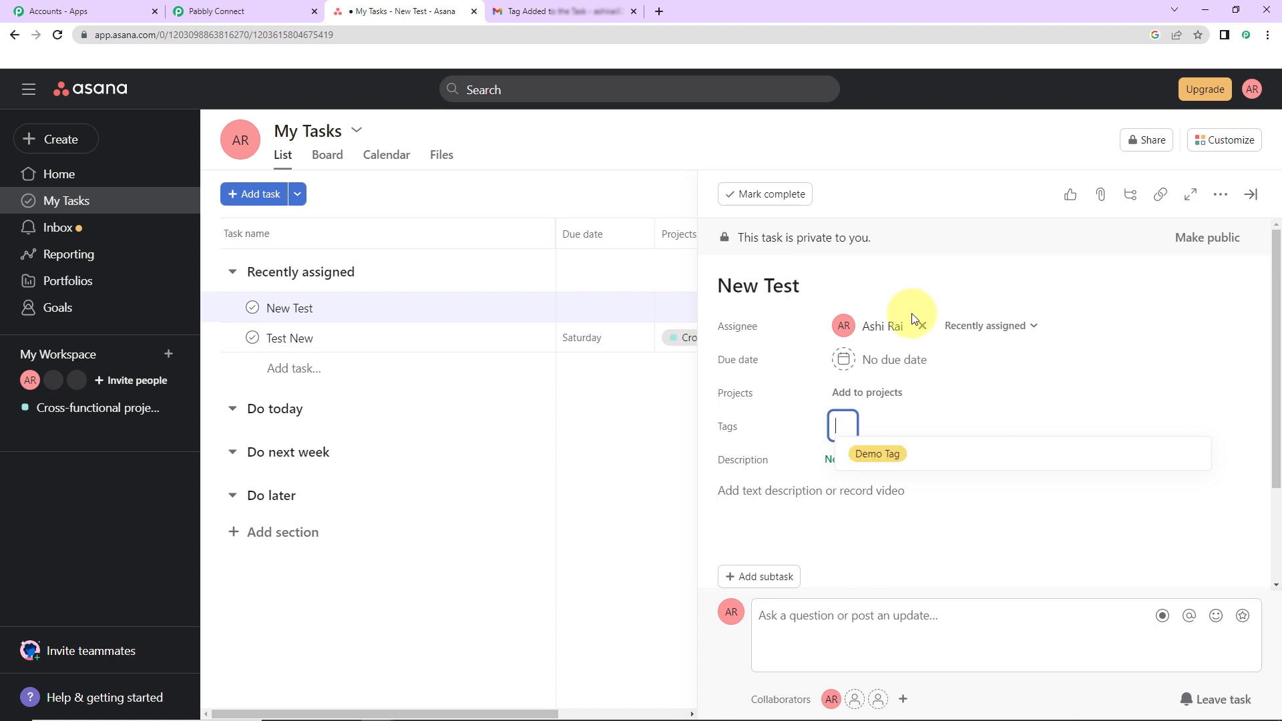
{"action": "left_click", "coordinate": [879, 453]}
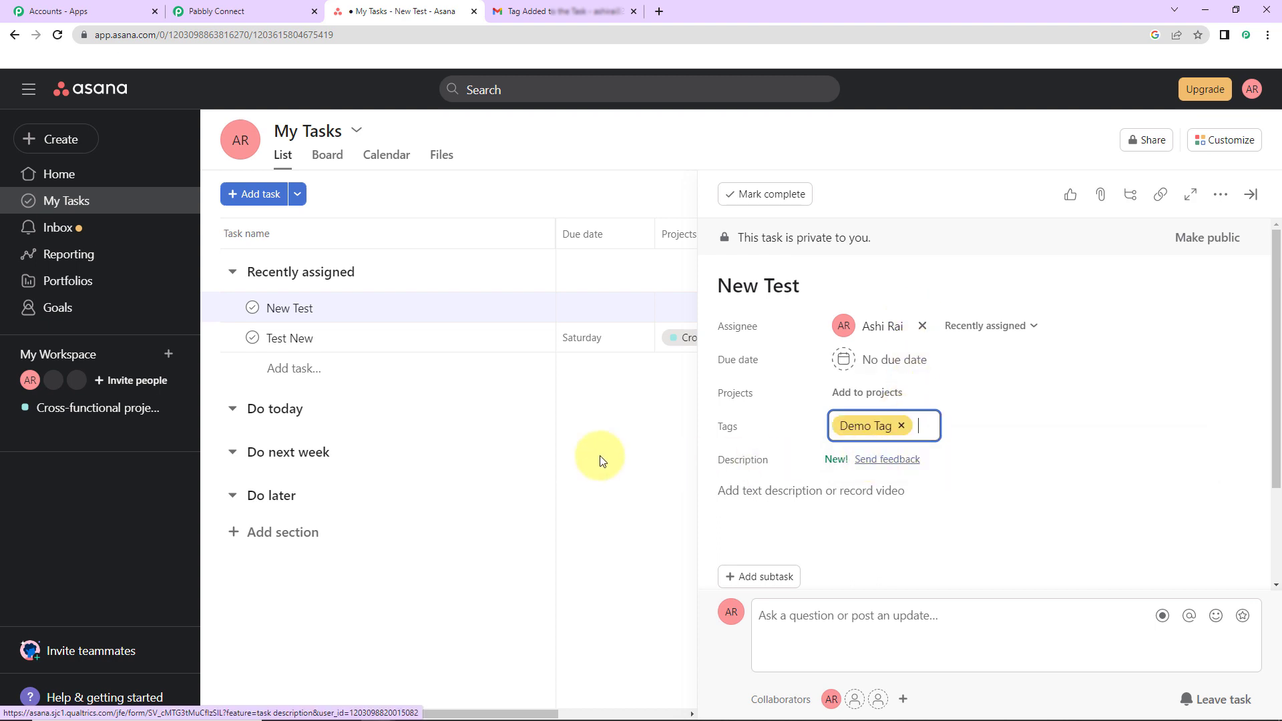
{"action": "left_click", "coordinate": [531, 678]}
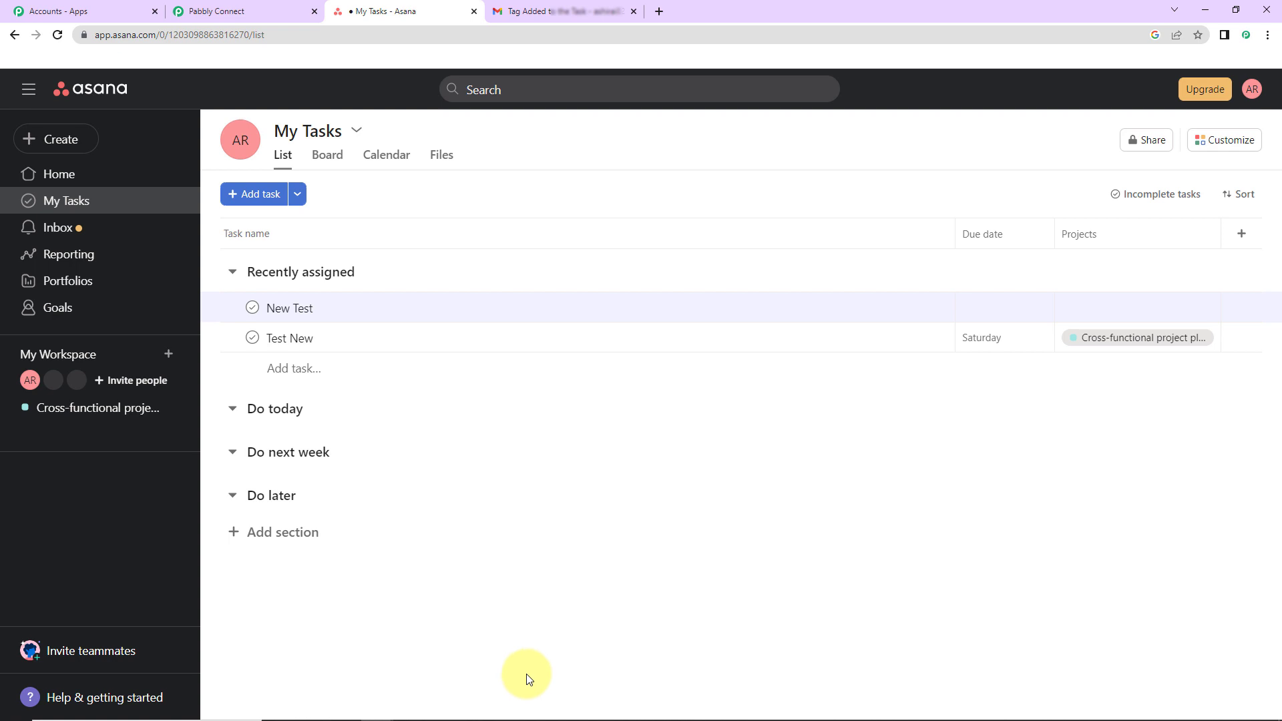
Switch to Gmail, open the newest "Tag Added to the Task" email and check the task name in its message.
{"action": "left_click", "coordinate": [571, 17]}
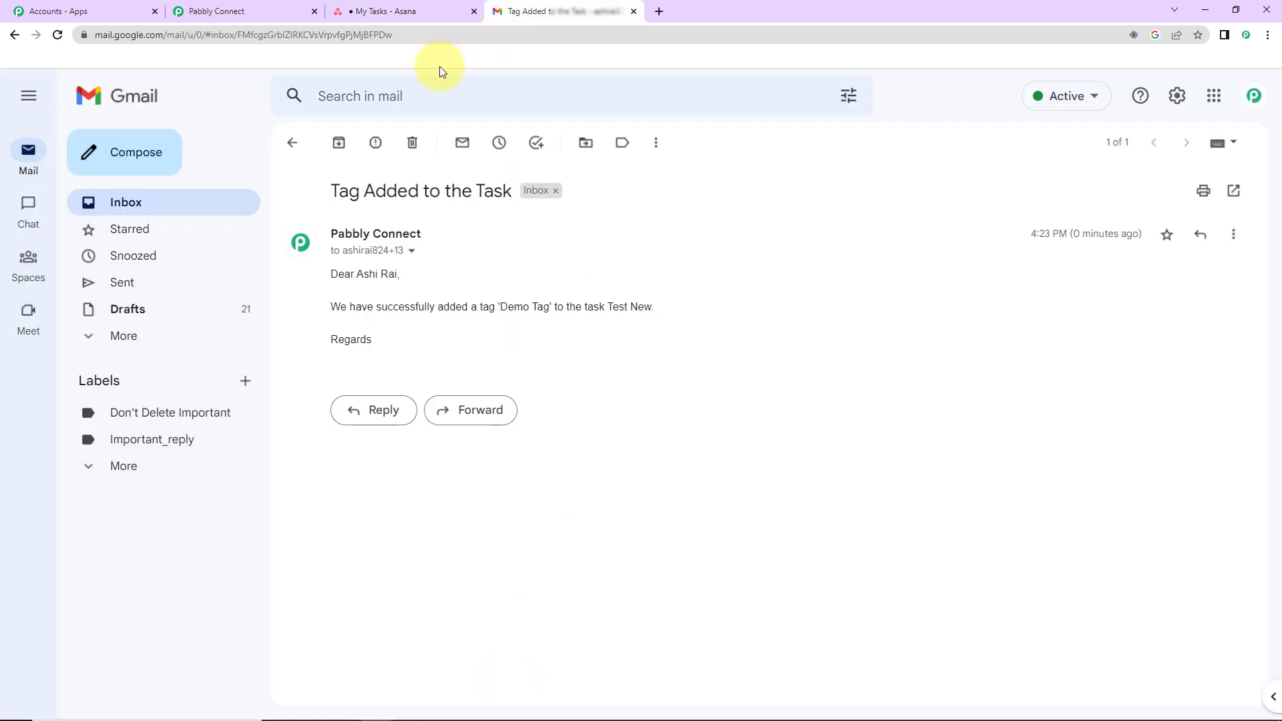
{"action": "left_click", "coordinate": [126, 204]}
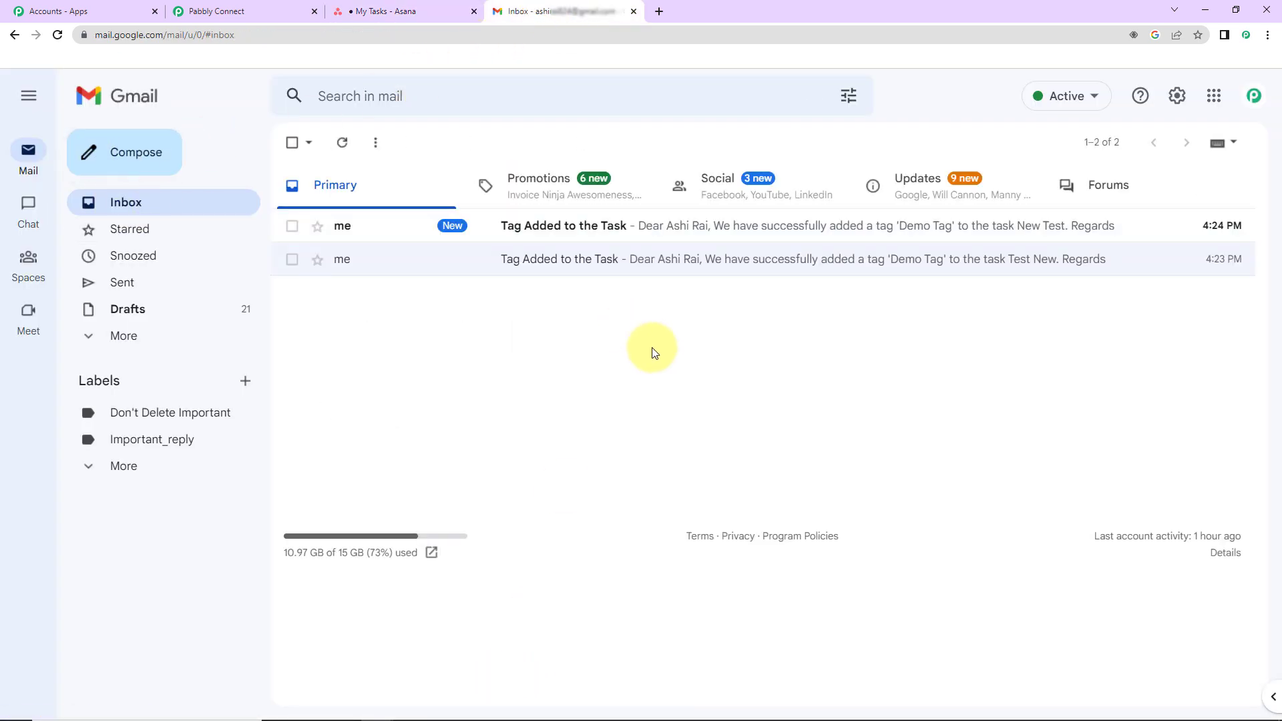
{"action": "left_click", "coordinate": [588, 229]}
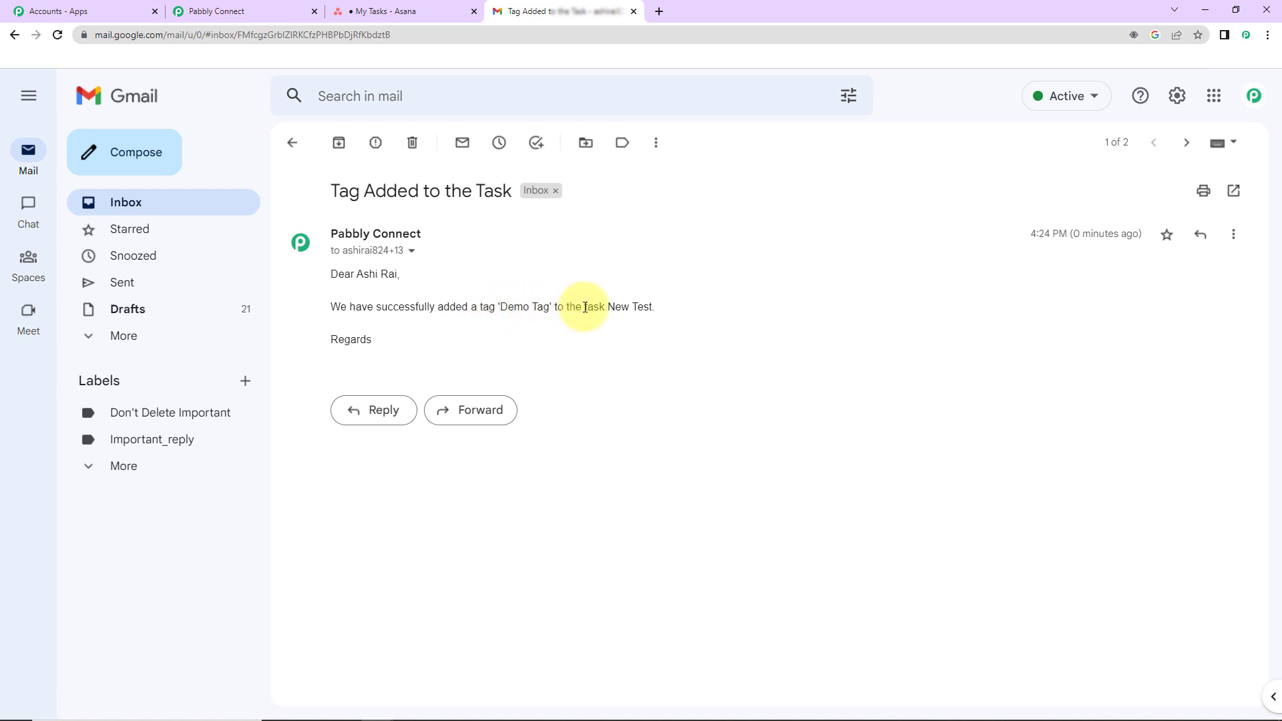
{"action": "left_click_drag", "start_coordinate": [608, 306], "coordinate": [658, 309]}
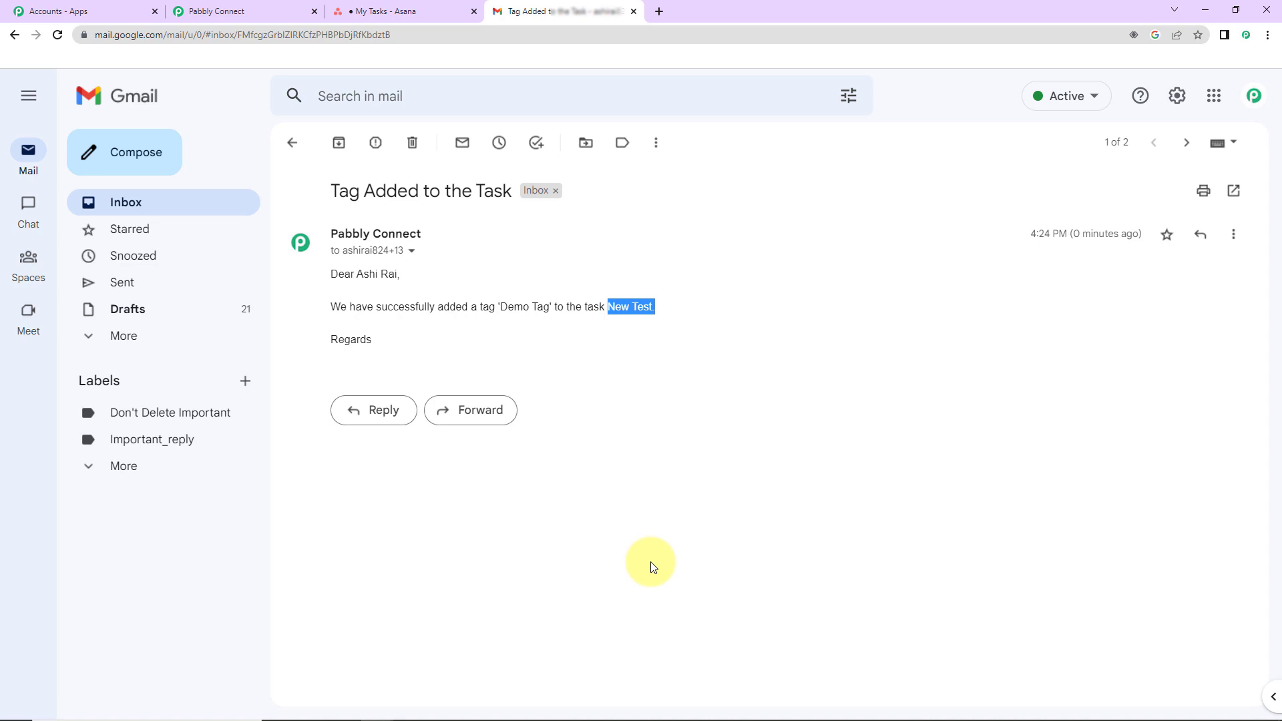
Return to Pabbly Connect and collapse the Tag Added to a Task, Get User and Send Email steps of the workflow.
{"action": "left_click", "coordinate": [266, 11]}
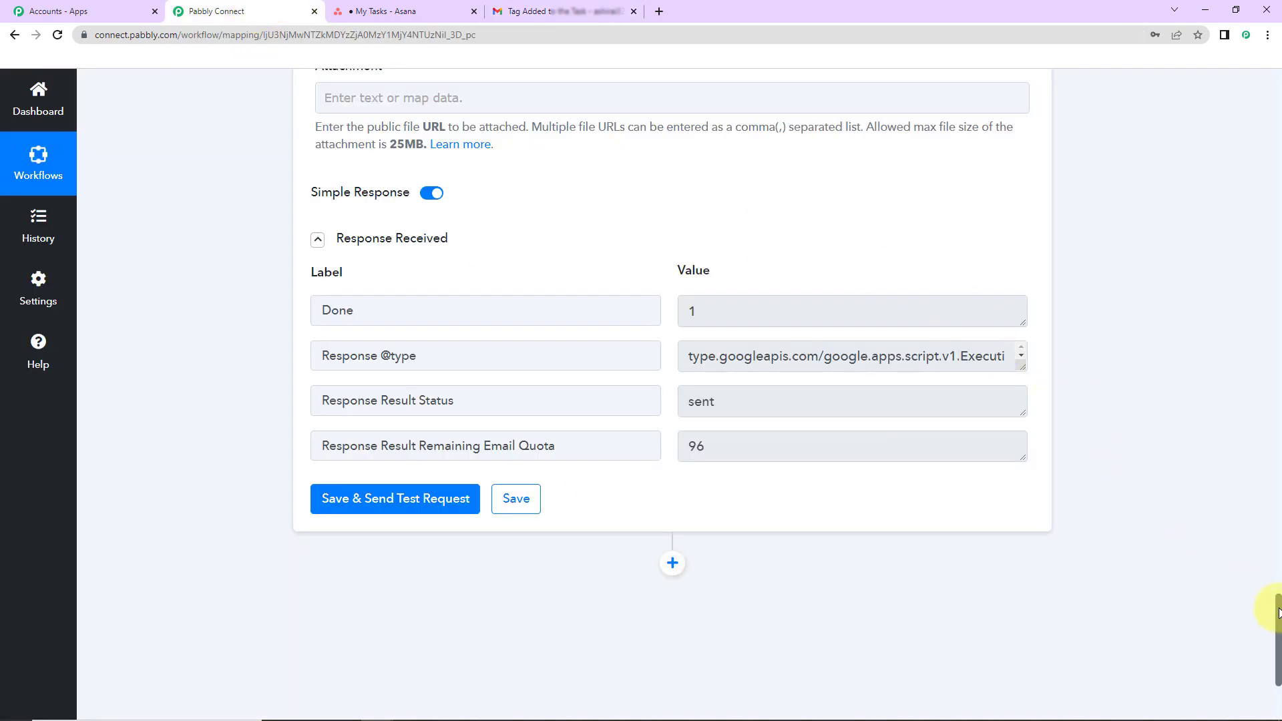
{"action": "left_click_drag", "start_coordinate": [1273, 611], "coordinate": [1205, 112]}
{"action": "scroll", "coordinate": [1207, 112], "scroll_direction": "up", "scroll_amount": 3}
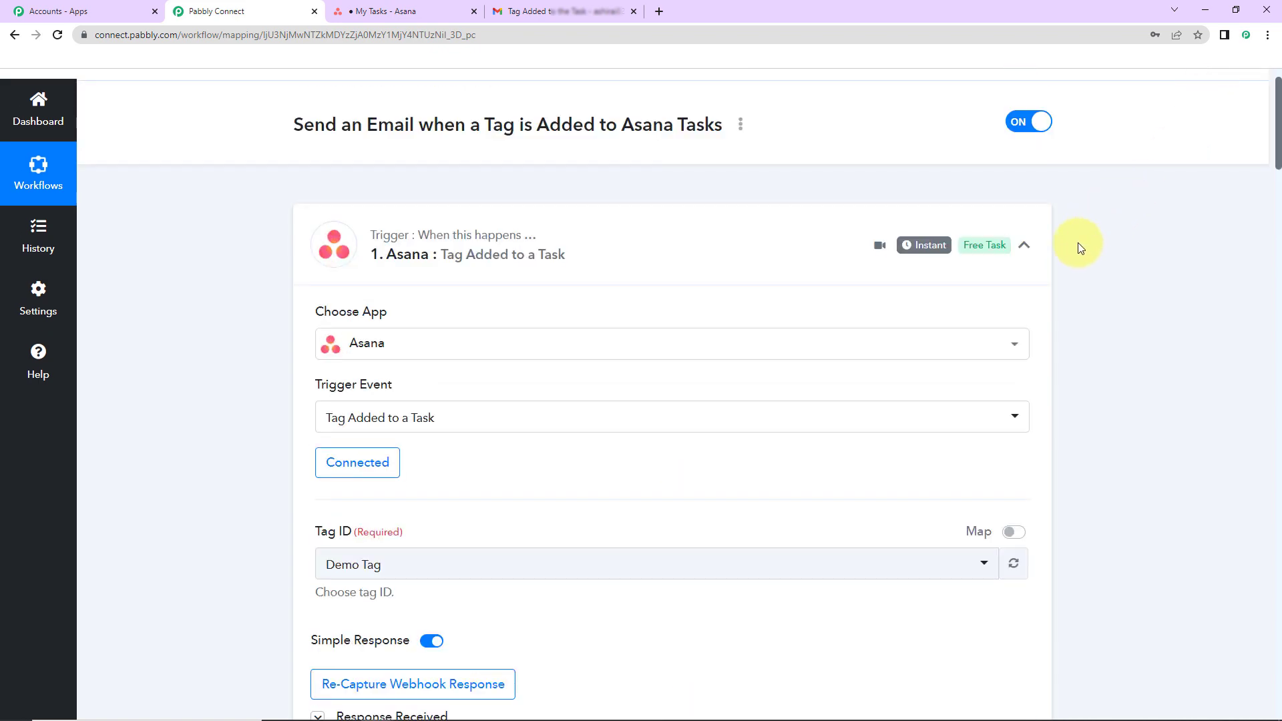
{"action": "left_click", "coordinate": [1026, 247]}
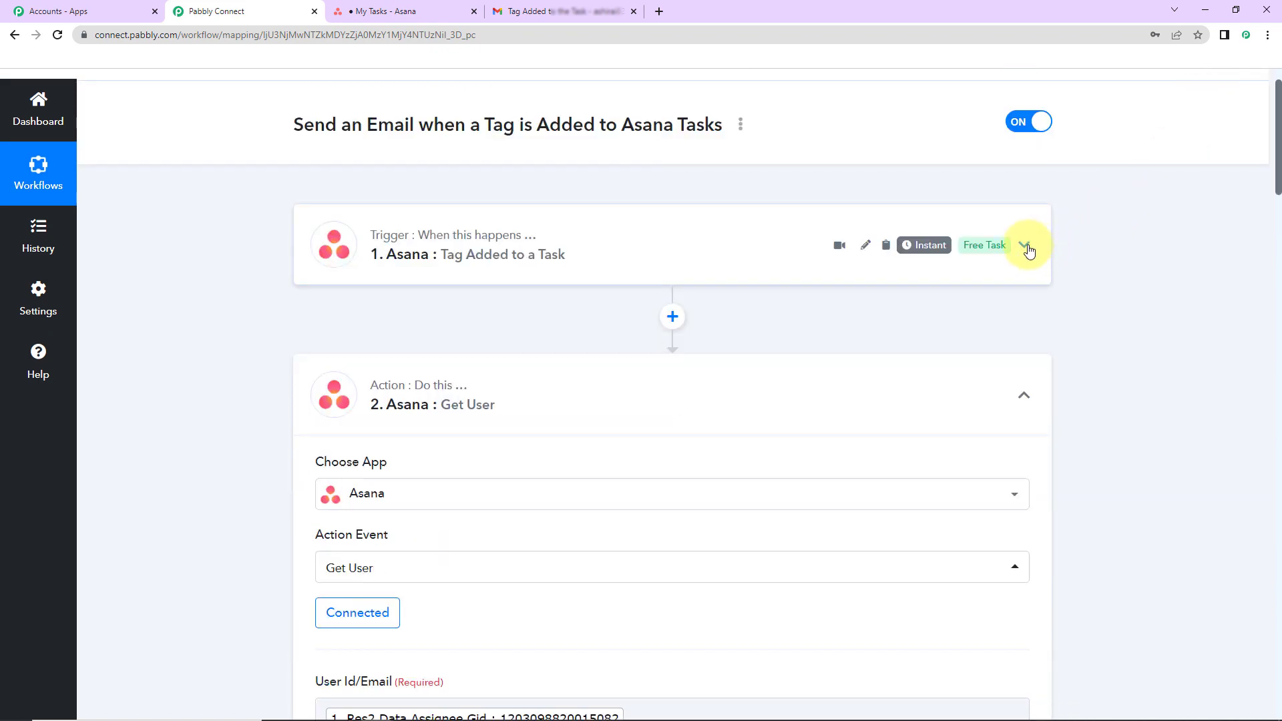
{"action": "left_click", "coordinate": [1026, 398]}
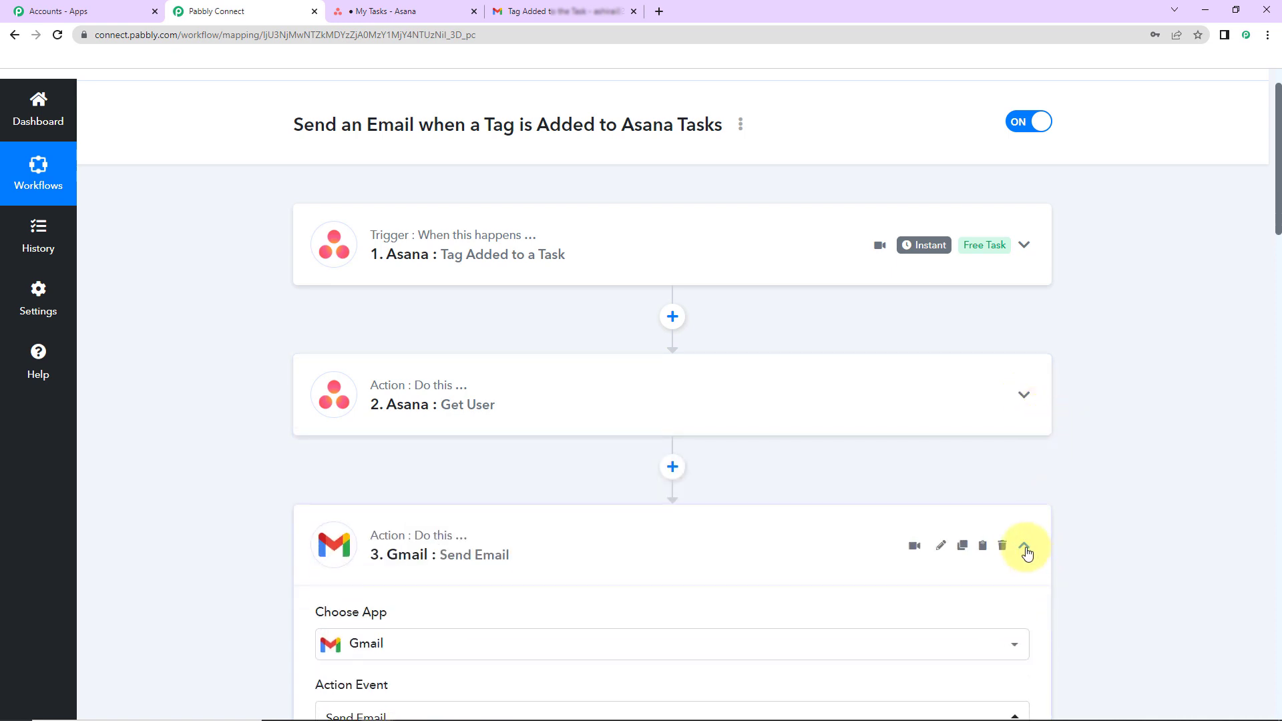
{"action": "left_click", "coordinate": [1026, 547]}
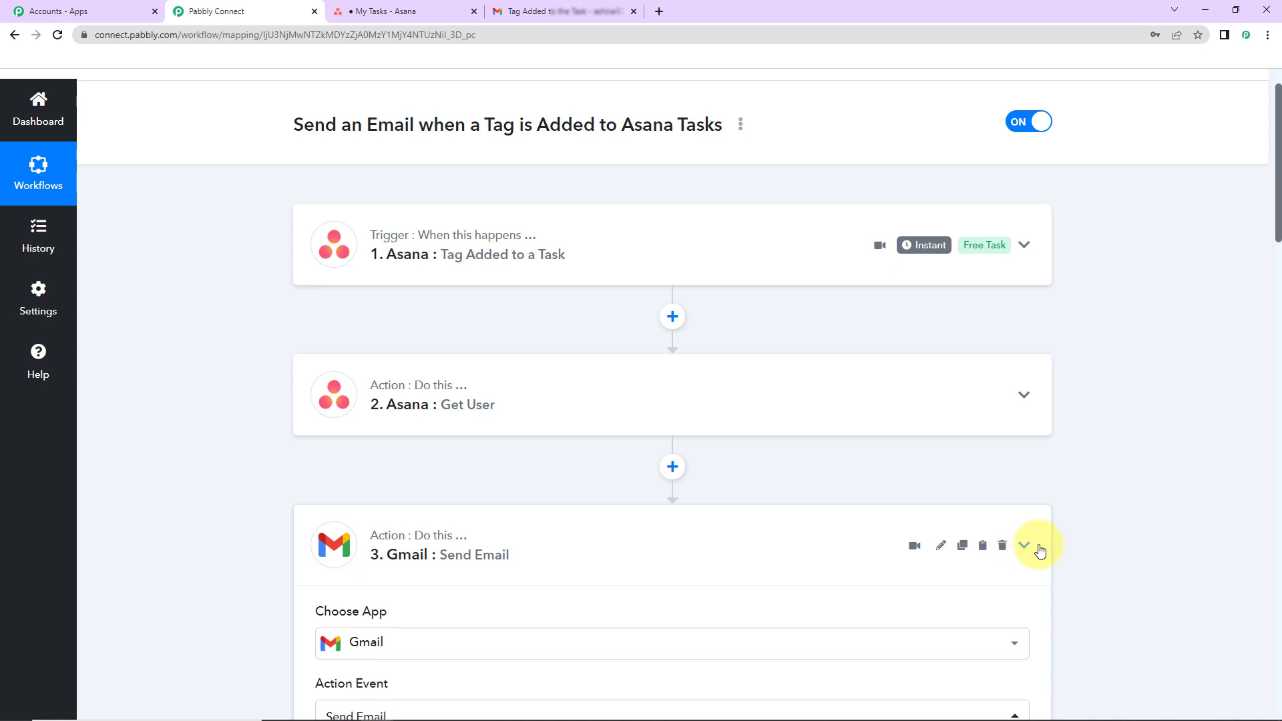